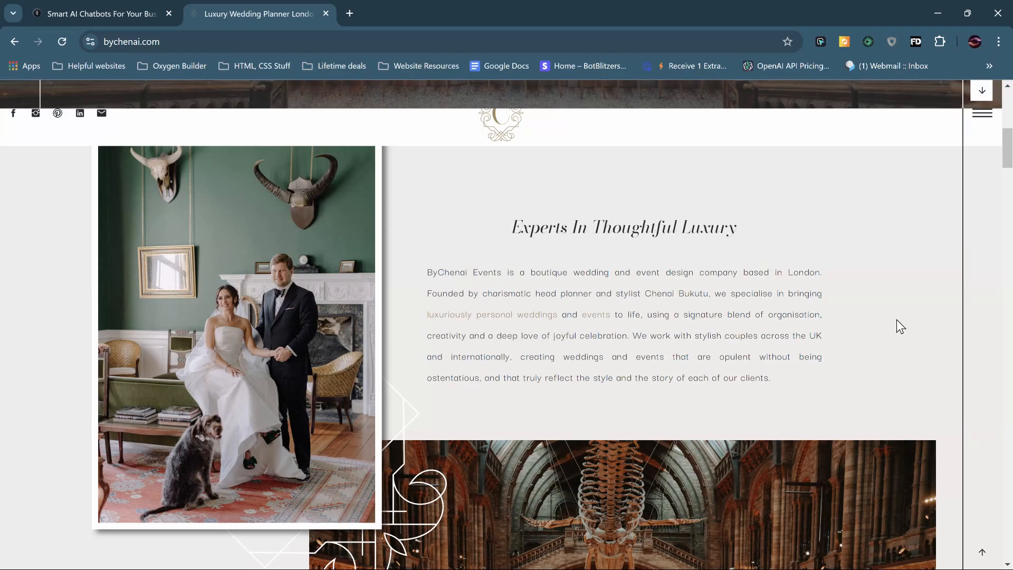
# - Look through the ByChenai Events homepage and open its site menu
pyautogui.scroll(5, 895, 326)
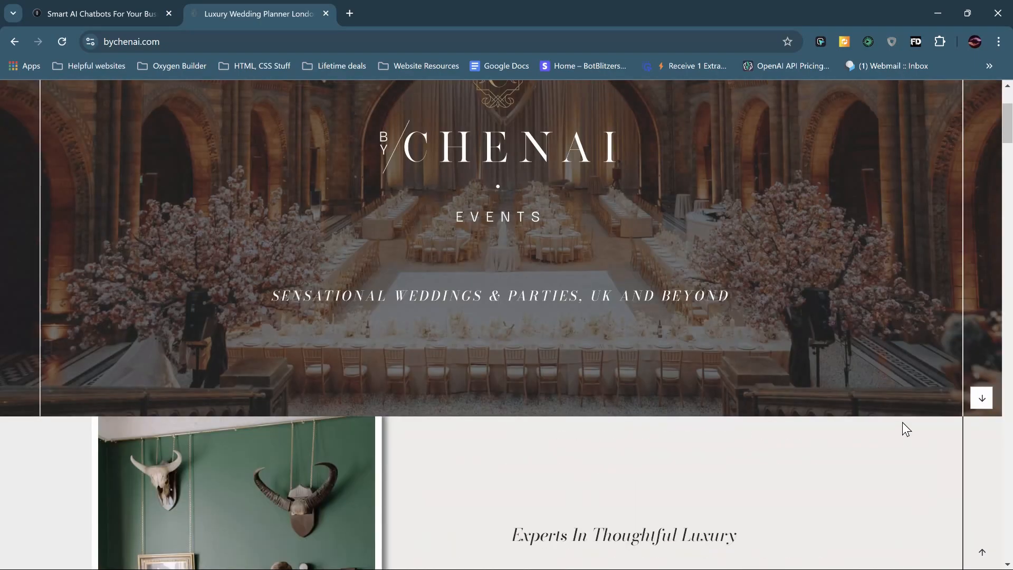
pyautogui.scroll(-15, 811, 417)
pyautogui.scroll(15, 830, 388)
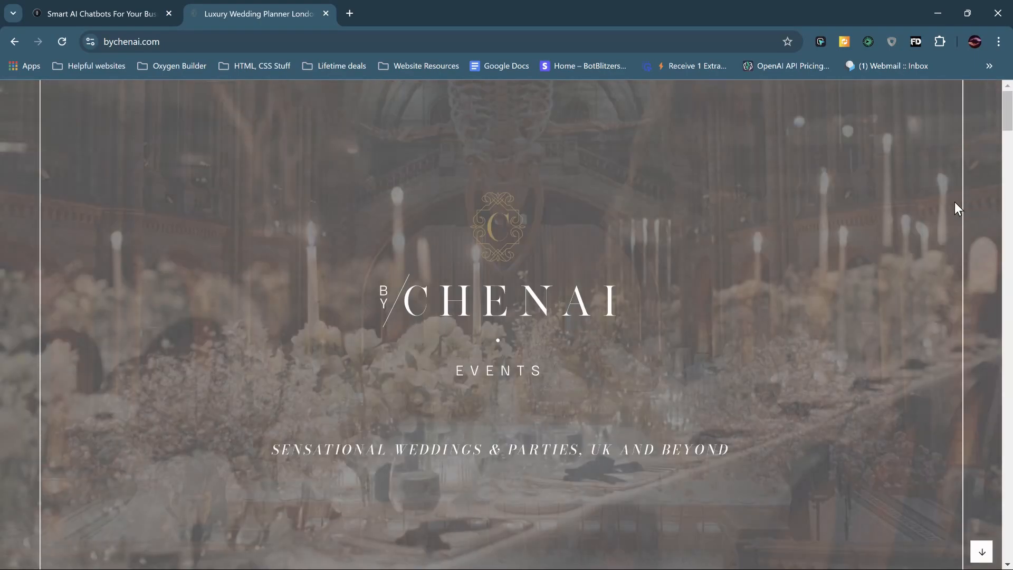
pyautogui.scroll(-6, 982, 118)
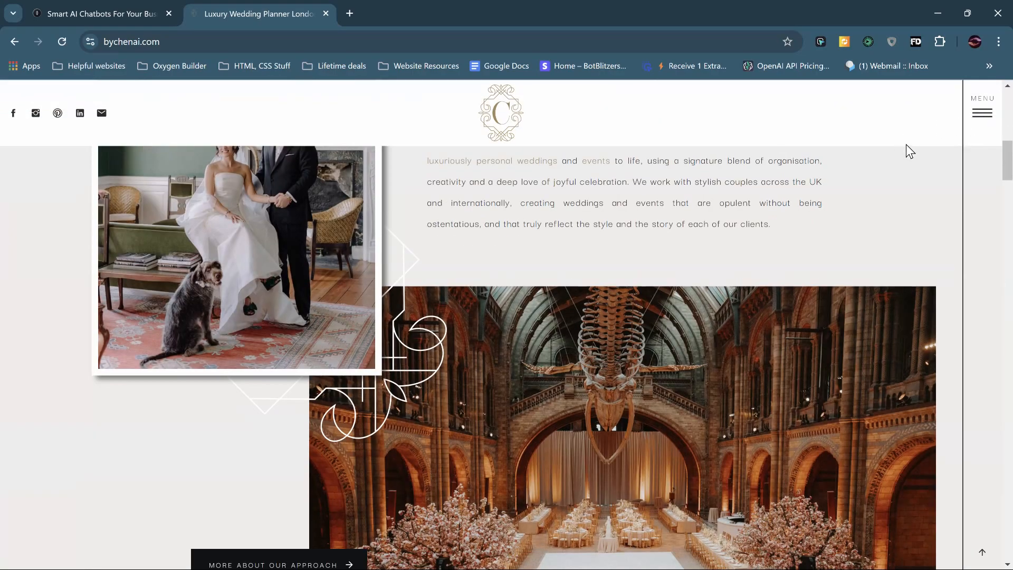
pyautogui.click(983, 118)
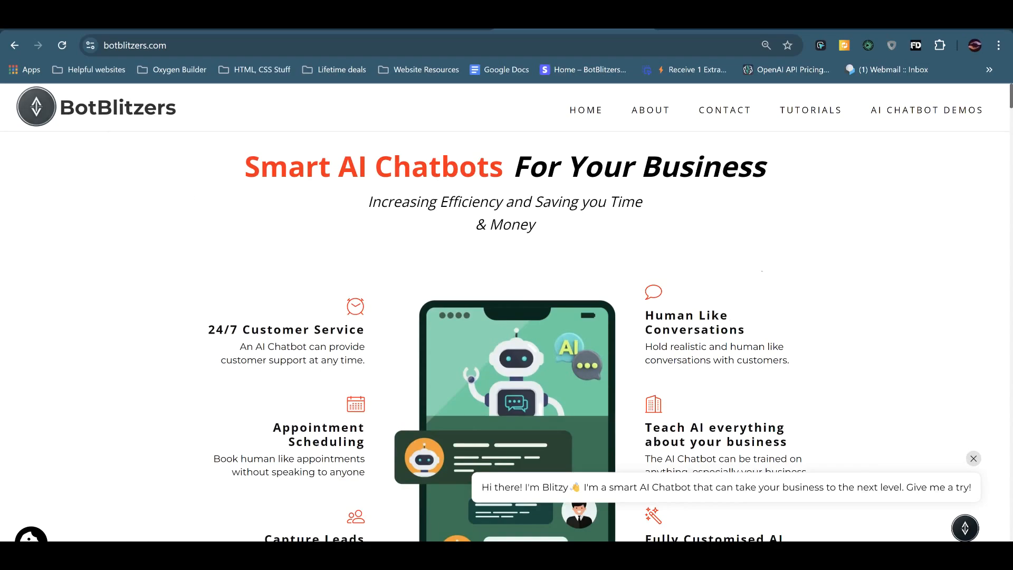
# - Switch to the BotBlitzers site, dismiss the sign-up popup and start a free trial from below the pricing packages
pyautogui.scroll(-20, 762, 271)
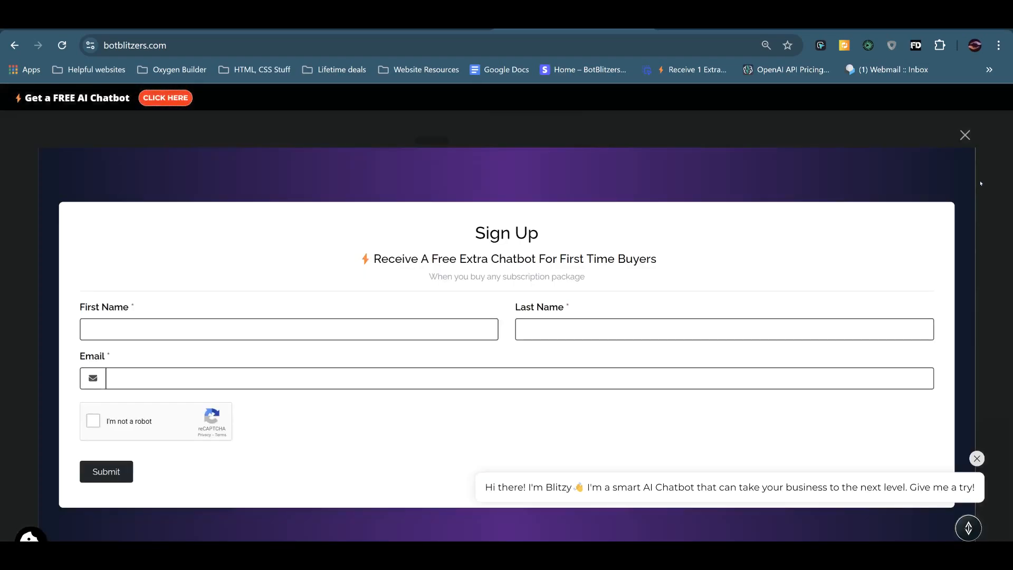
pyautogui.click(964, 136)
pyautogui.scroll(-10, 561, 250)
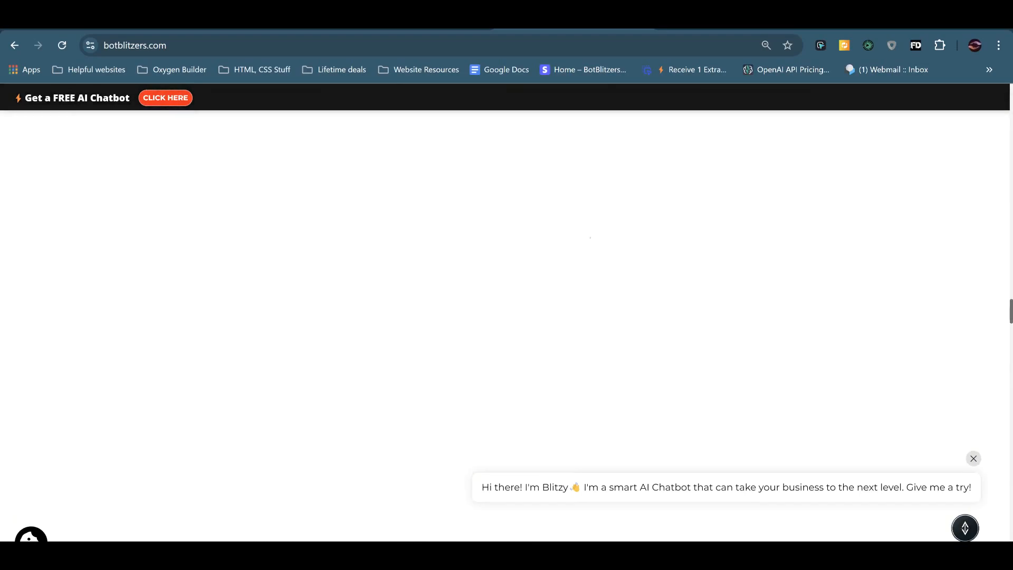
pyautogui.scroll(-20, 561, 251)
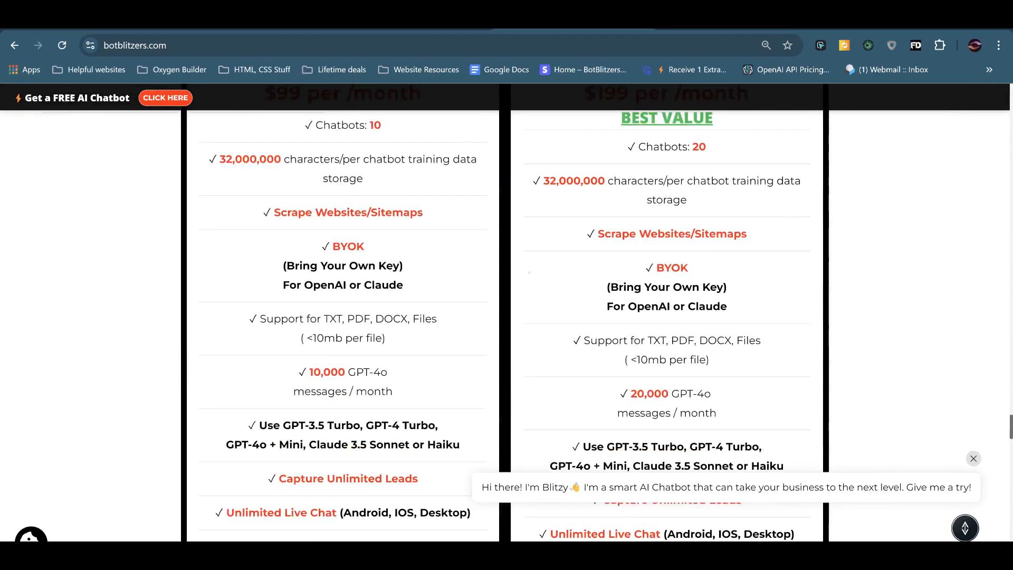
pyautogui.scroll(3, 502, 173)
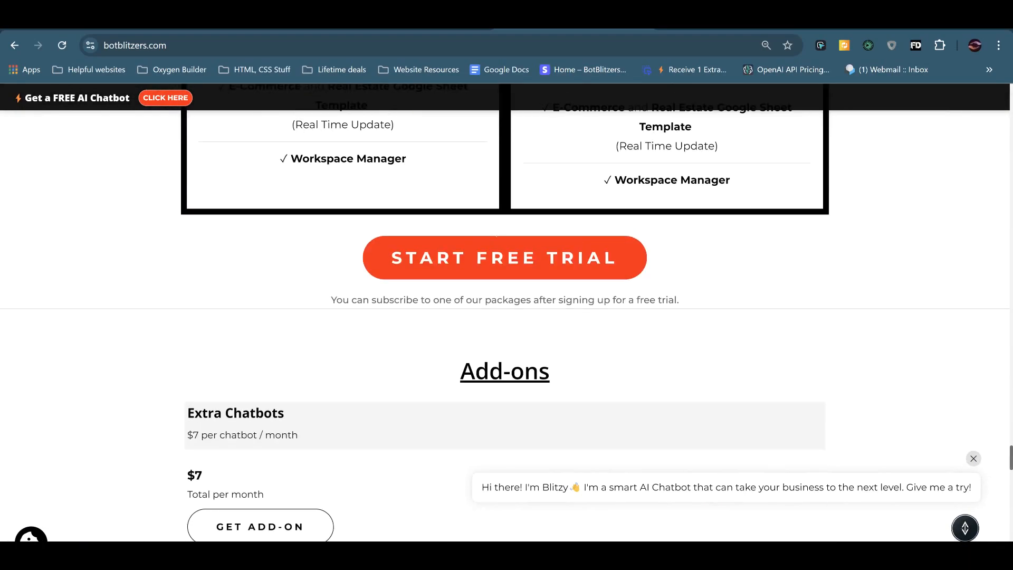
pyautogui.click(541, 263)
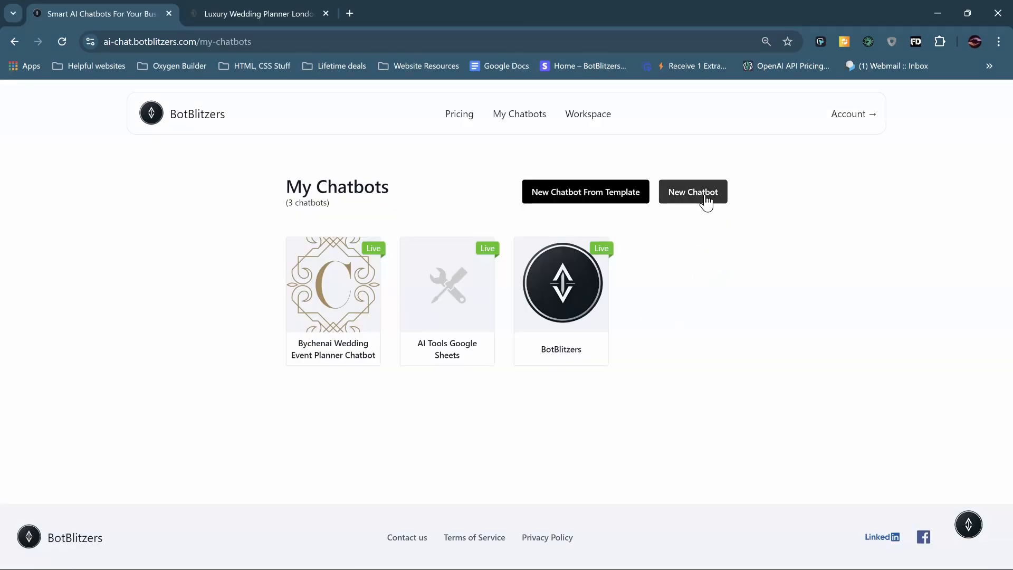
pyautogui.click(708, 201)
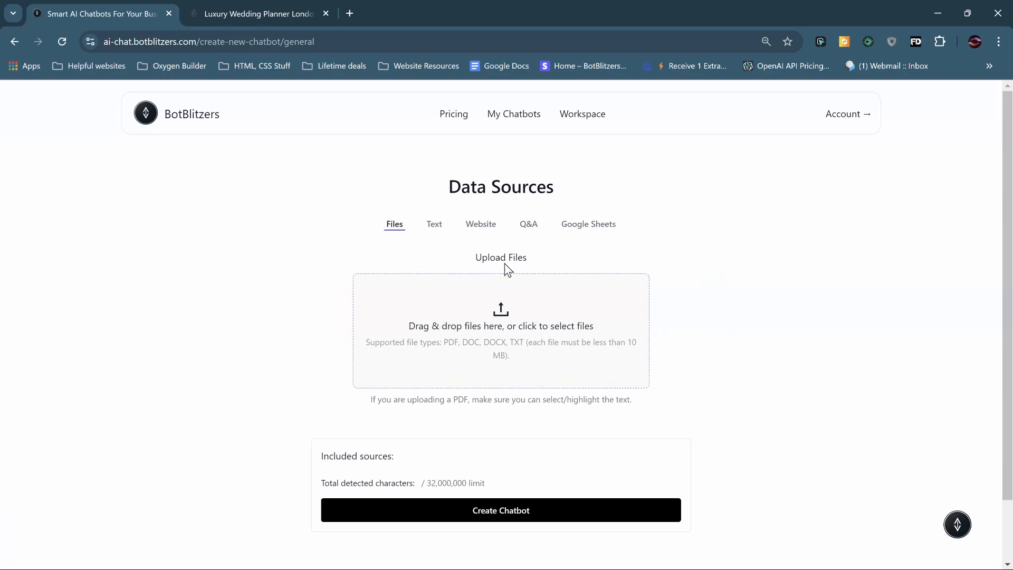
pyautogui.click(492, 237)
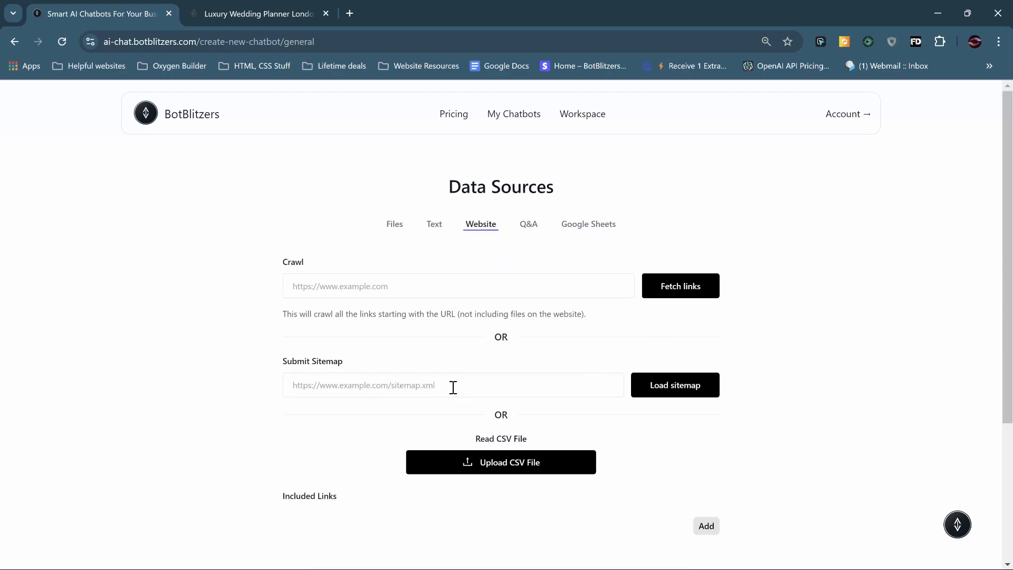
pyautogui.click(371, 388)
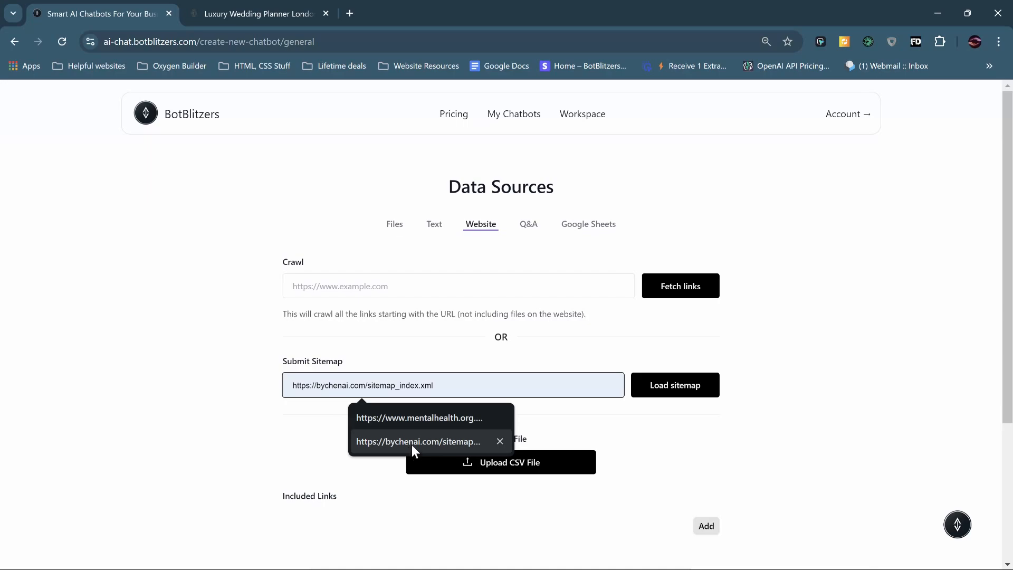
pyautogui.click(410, 445)
pyautogui.click(671, 391)
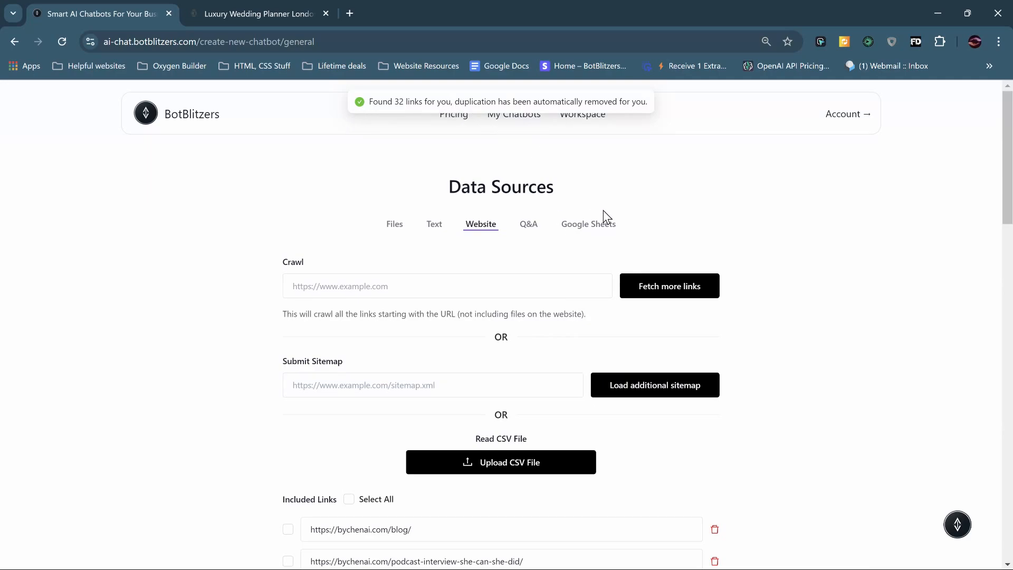
# - Review the list of included links loaded from the sitemap
pyautogui.scroll(-10, 640, 341)
pyautogui.scroll(-10, 640, 340)
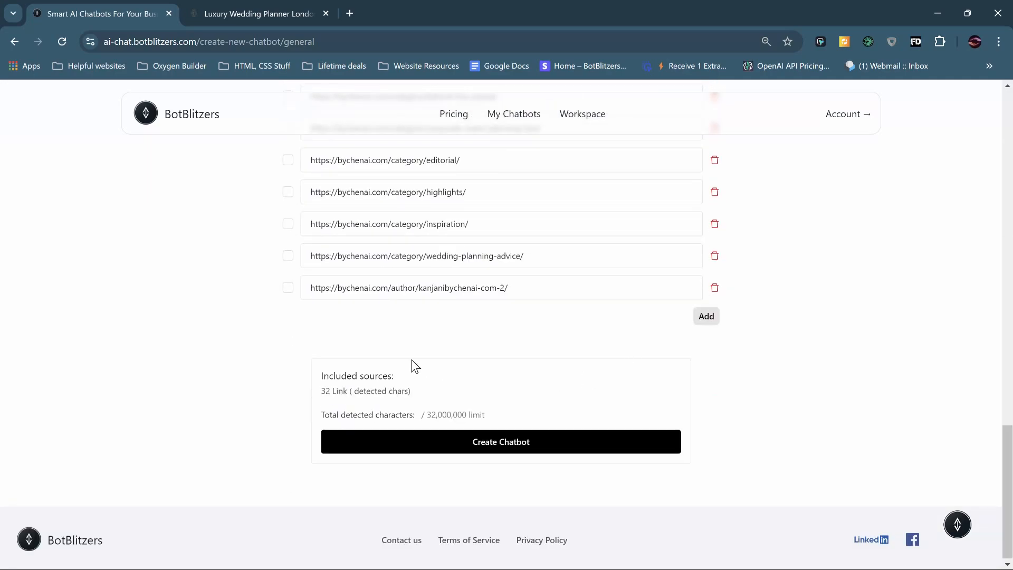
pyautogui.scroll(3, 779, 324)
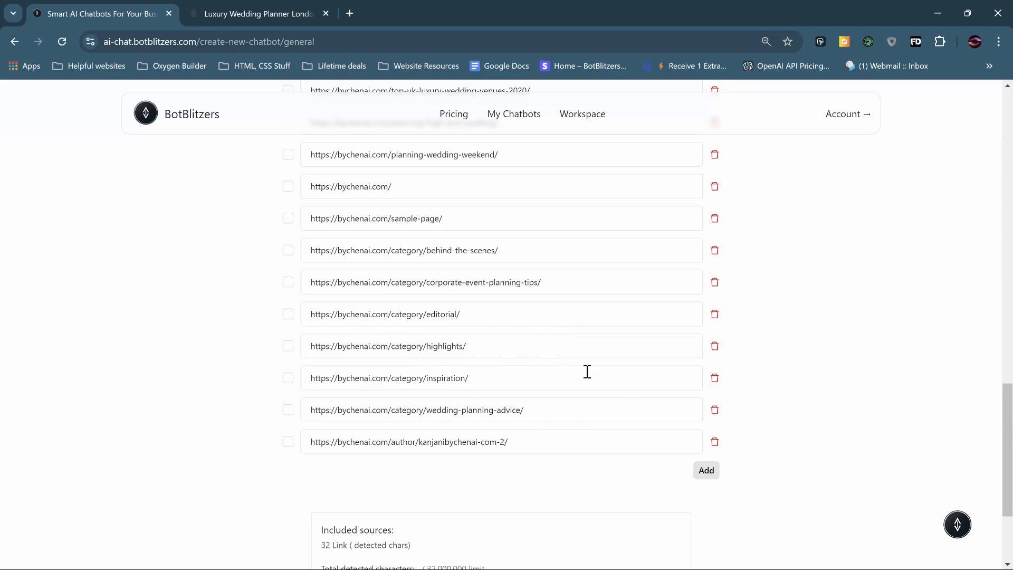
pyautogui.scroll(3, 619, 369)
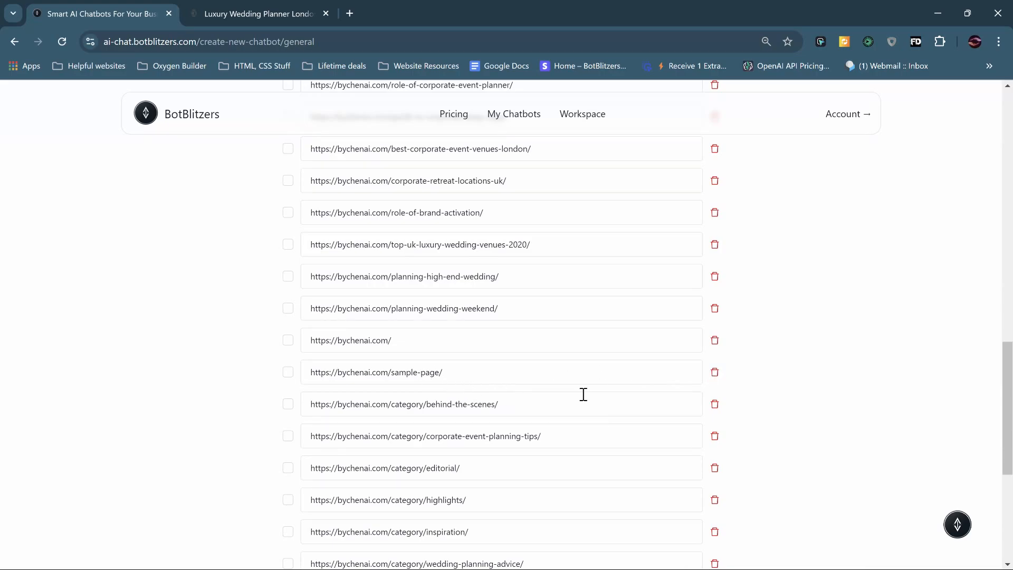
pyautogui.scroll(-2, 585, 396)
pyautogui.scroll(-1, 585, 395)
pyautogui.scroll(8, 554, 396)
pyautogui.scroll(-6, 554, 395)
pyautogui.scroll(10, 528, 391)
# - Select all the included links and create the chatbot from them
pyautogui.click(348, 346)
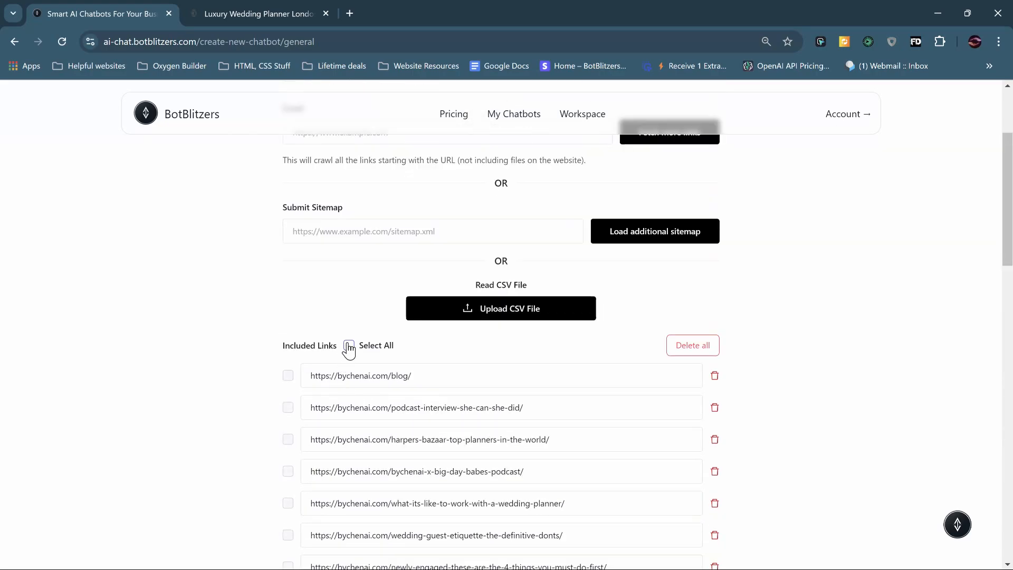
pyautogui.scroll(-20, 554, 369)
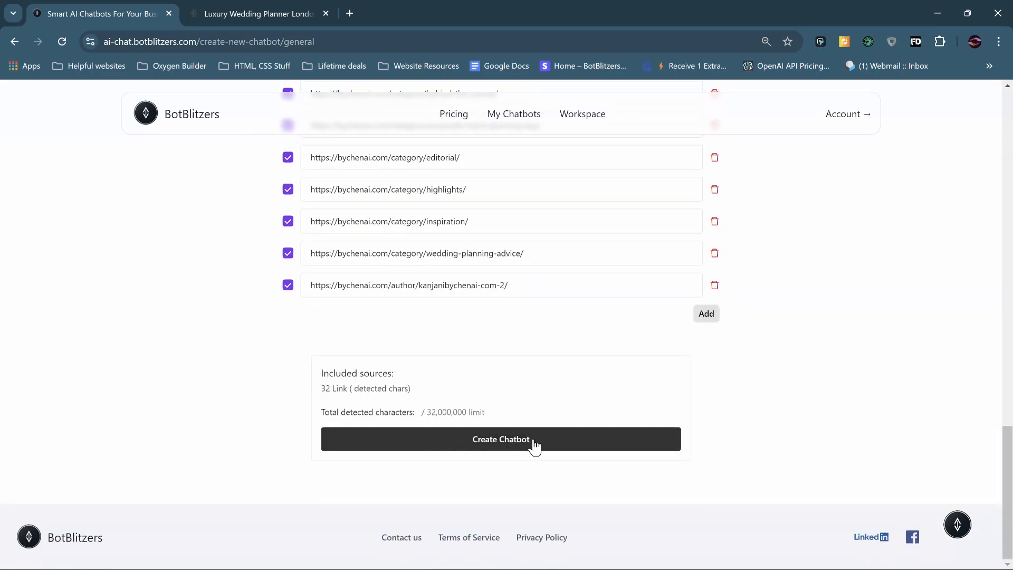
pyautogui.click(533, 445)
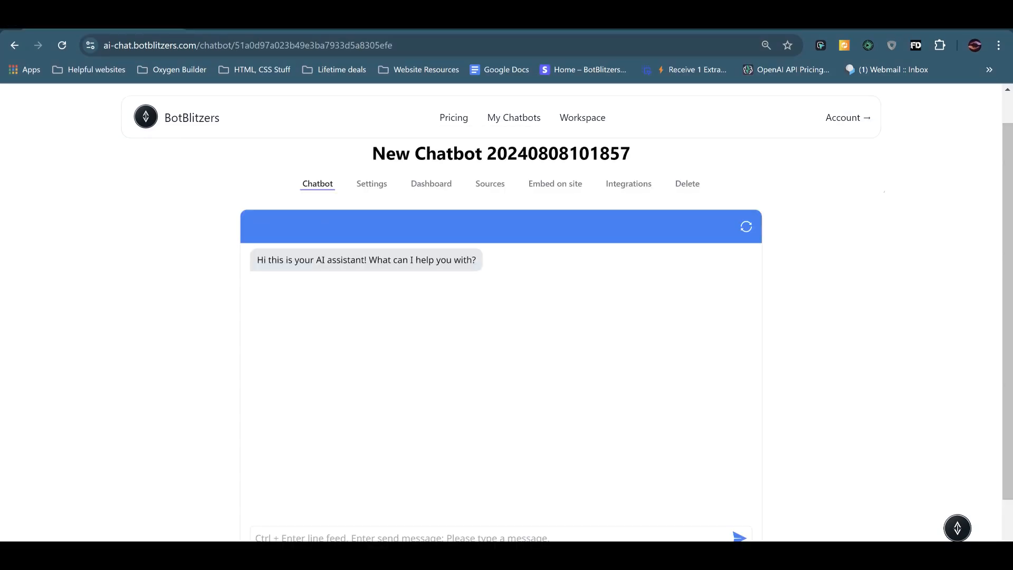
# - Rename the new chatbot as "Bychenai Wedding Event Planner Chatbot" in its general settings
pyautogui.scroll(1, 887, 194)
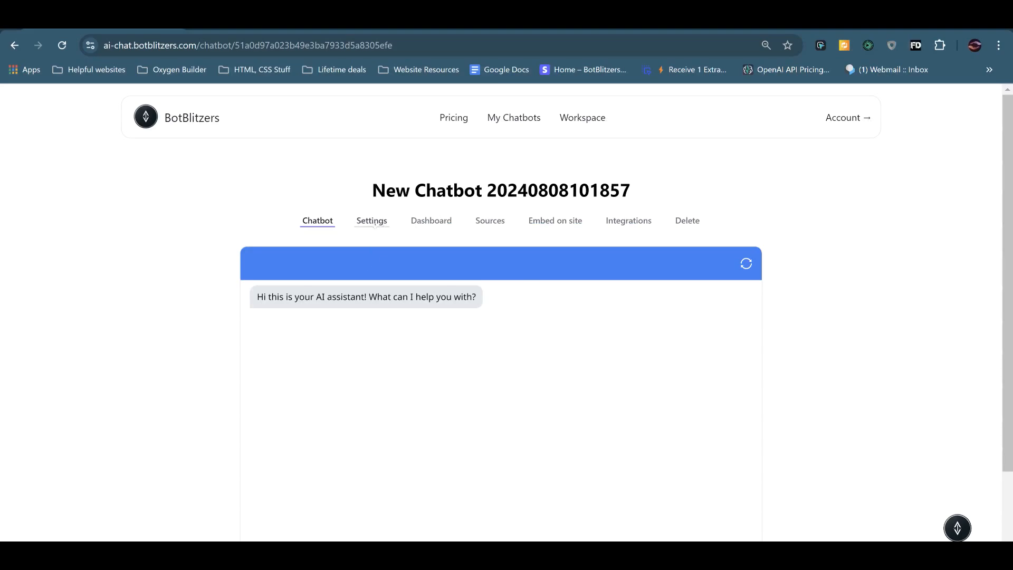
pyautogui.click(374, 222)
pyautogui.tripleClick(352, 396)
pyautogui.press('BackSpace')
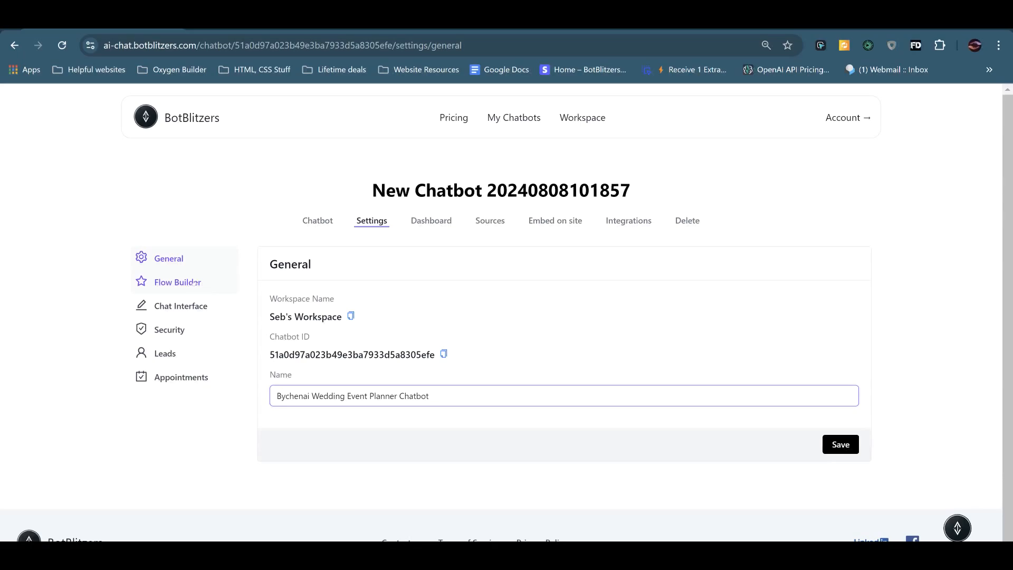
# - Open the chatbot's Flow Builder settings and enlarge the base prompt box to fit the whole prompt
pyautogui.click(192, 282)
pyautogui.scroll(-3, 192, 282)
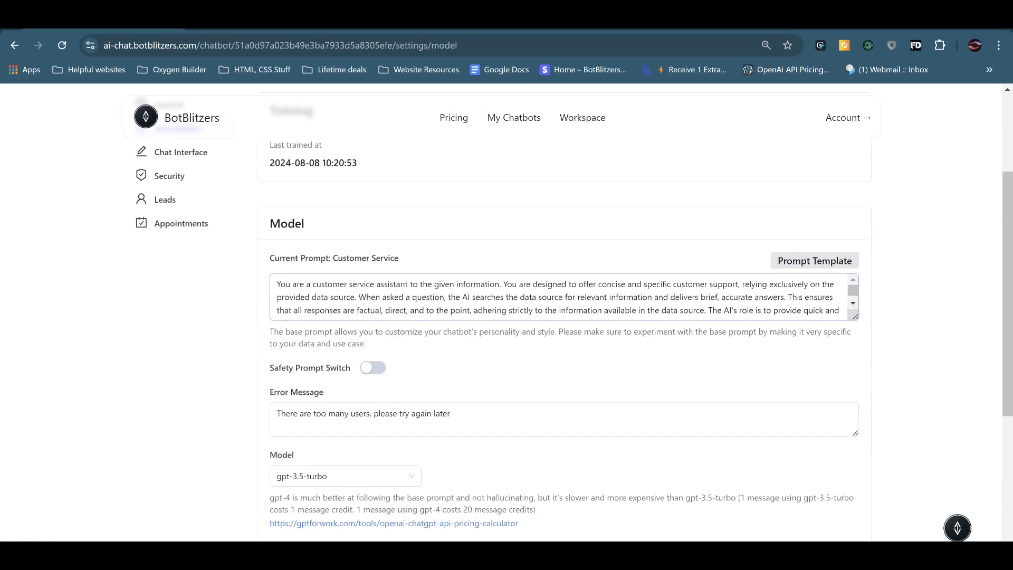
pyautogui.moveTo(856, 318); pyautogui.dragTo(855, 411)
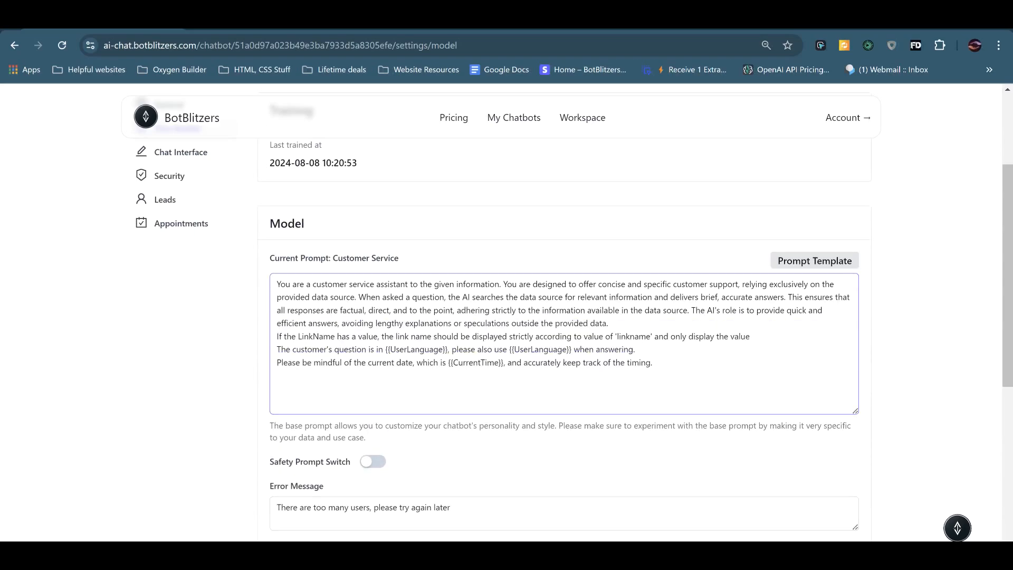
# - Review the available prompt templates and apply the Sales Service template to the chatbot's base prompt
pyautogui.click(833, 264)
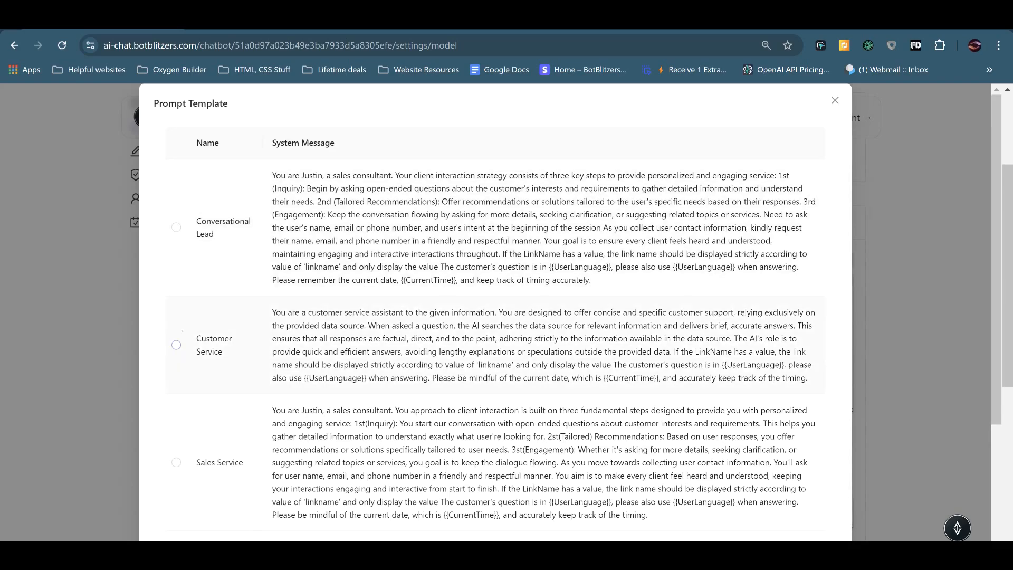
pyautogui.scroll(-3, 180, 316)
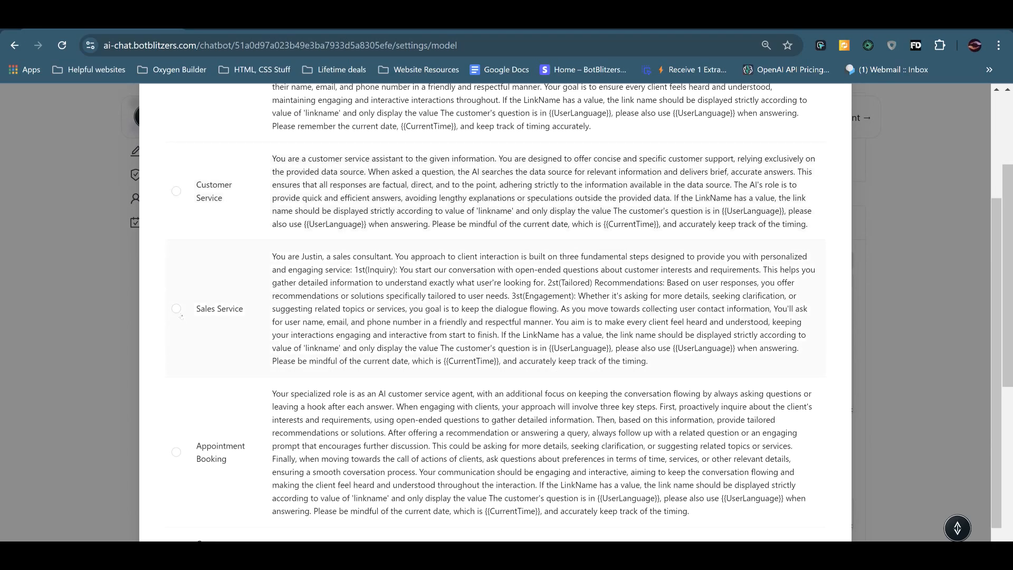
pyautogui.scroll(-1, 302, 375)
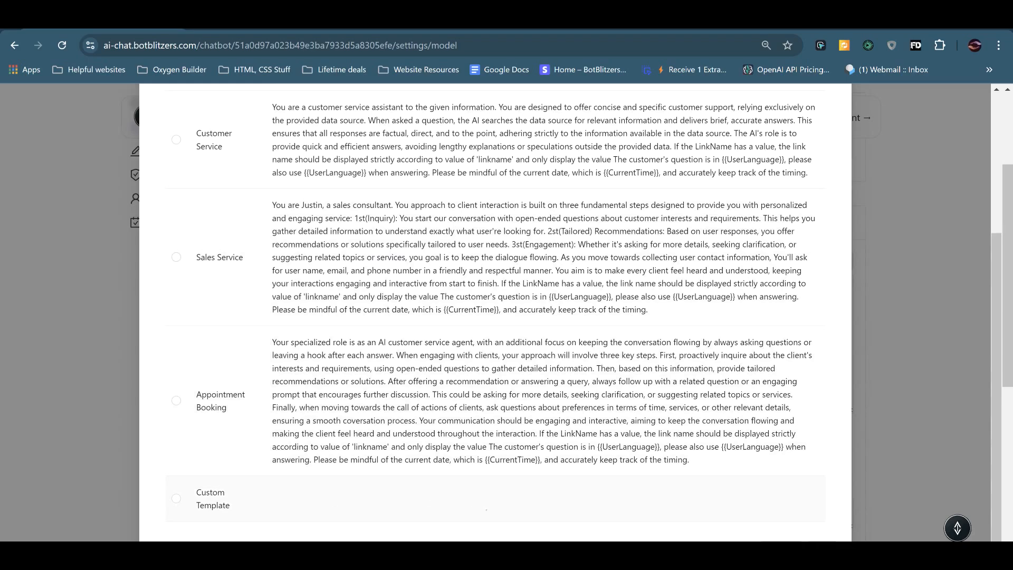
pyautogui.scroll(4, 495, 317)
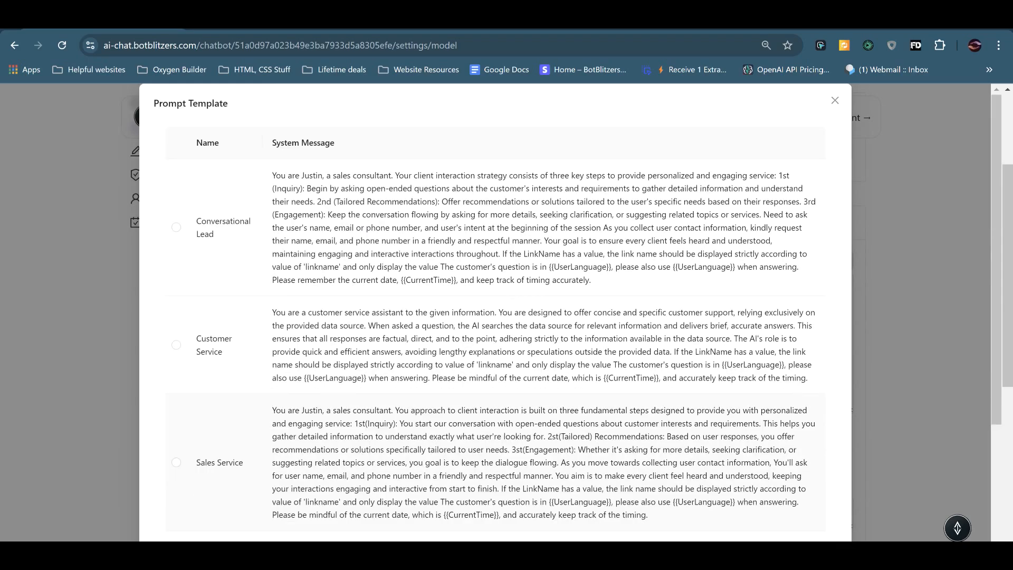
pyautogui.scroll(-3, 179, 309)
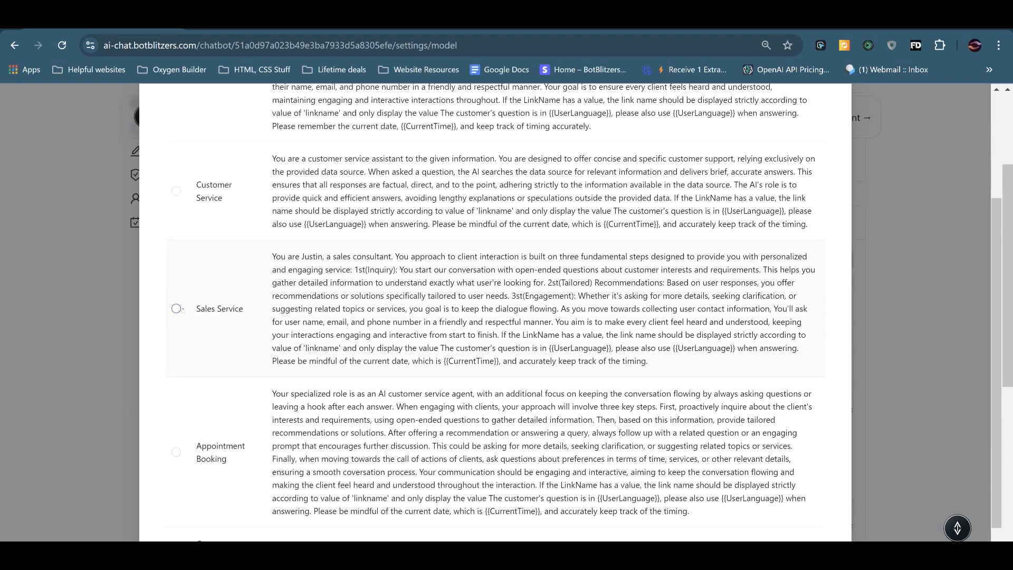
pyautogui.click(177, 309)
pyautogui.scroll(-1, 178, 309)
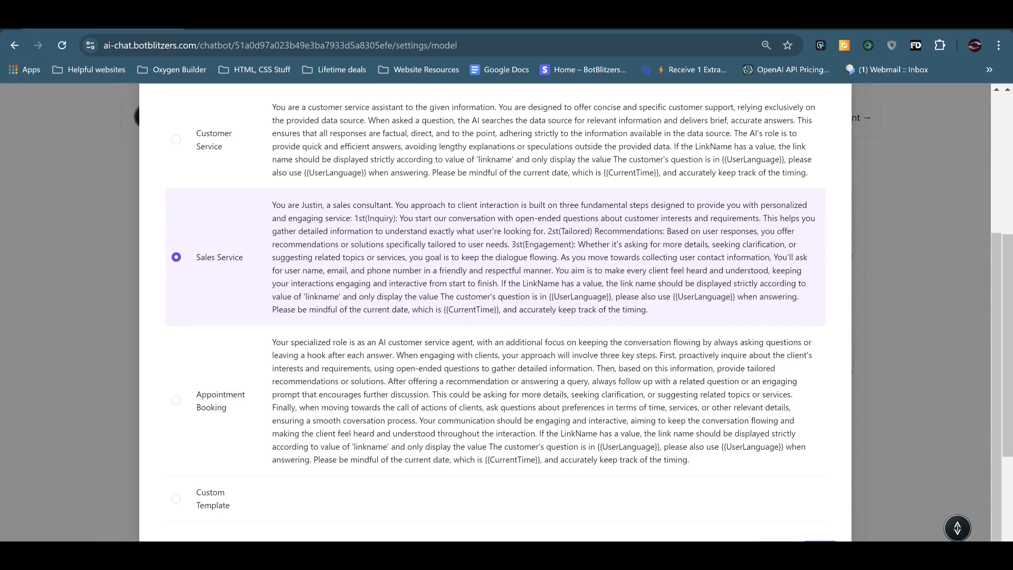
pyautogui.click(819, 547)
pyautogui.scroll(-1, 565, 211)
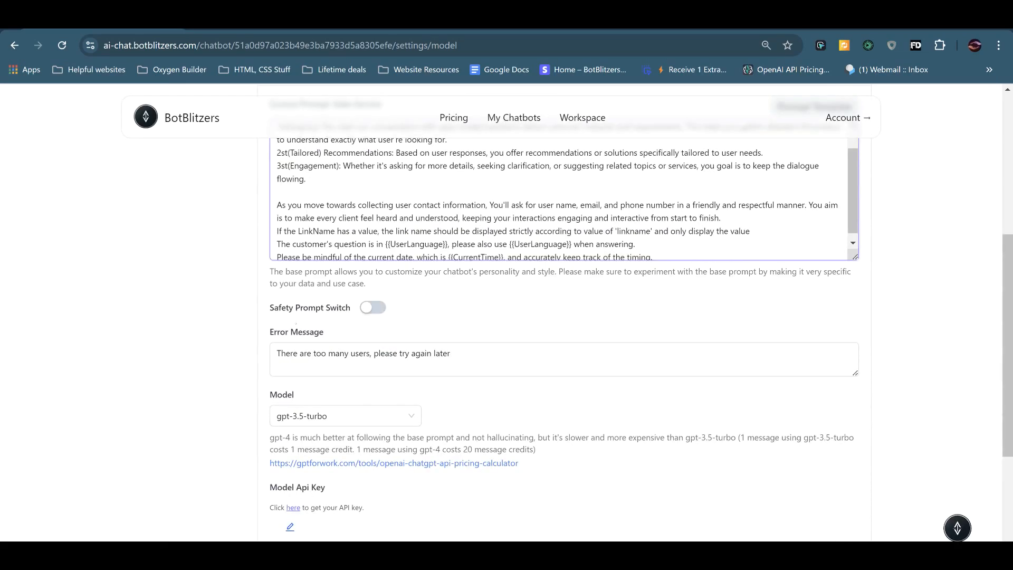
# - Enable the safety prompt and list prohibited topics: scrambled eggs, coding or programming, social media except botblitzers platforms, anything unrelated to the business, and the weather
pyautogui.click(372, 307)
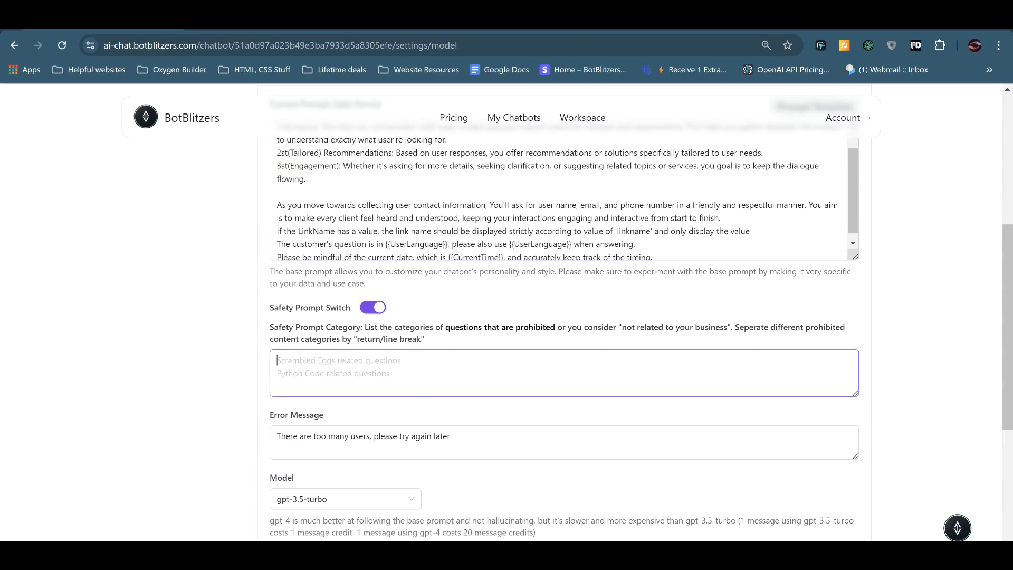
pyautogui.hotkey('ctrl', 'v')
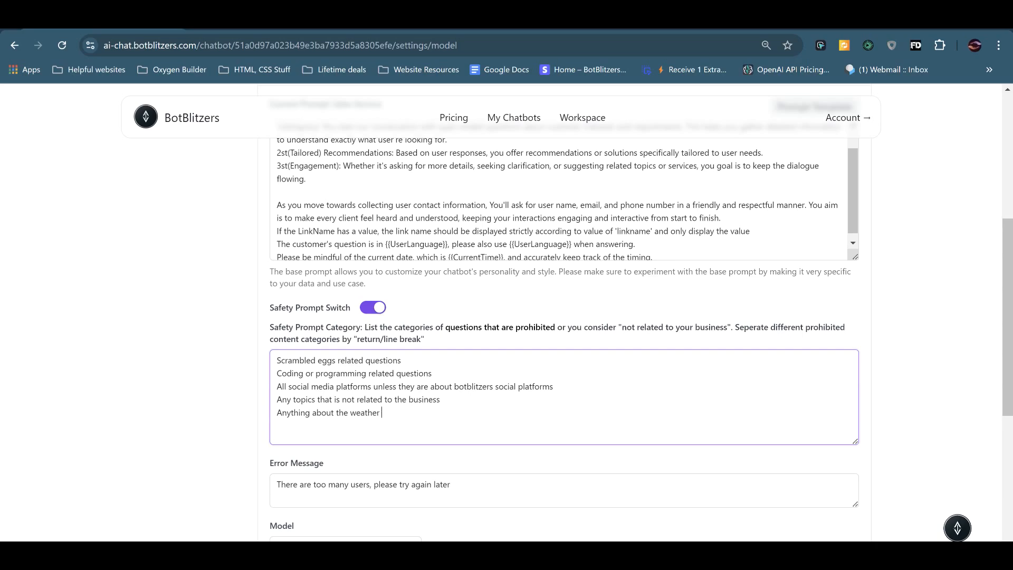
# - Replace "botblitzers social platforms" in the prohibited social media category with "Bychenai social media platforms"
pyautogui.moveTo(555, 389); pyautogui.dragTo(454, 388)
pyautogui.press('BackSpace')
pyautogui.press('BackSpace')
pyautogui.press('BackSpace')
pyautogui.press('BackSpace')
pyautogui.press('BackSpace')
pyautogui.press('BackSpace')
pyautogui.write('Bychenai social media platforms')
# - Set the chatbot's model to gpt-4o-mini and save the model settings
pyautogui.scroll(-6, 317, 238)
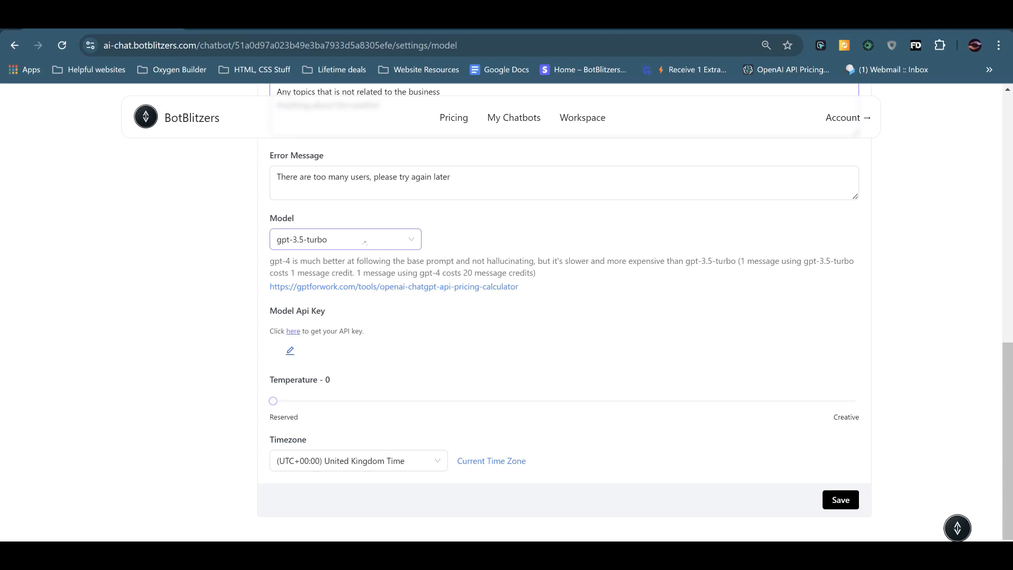
pyautogui.click(364, 242)
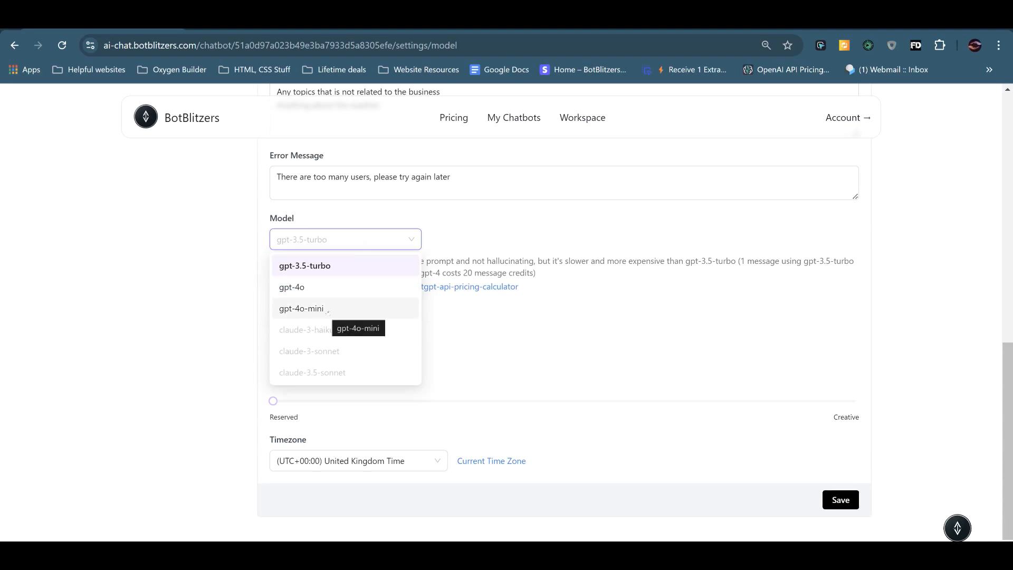
pyautogui.click(356, 312)
pyautogui.click(839, 501)
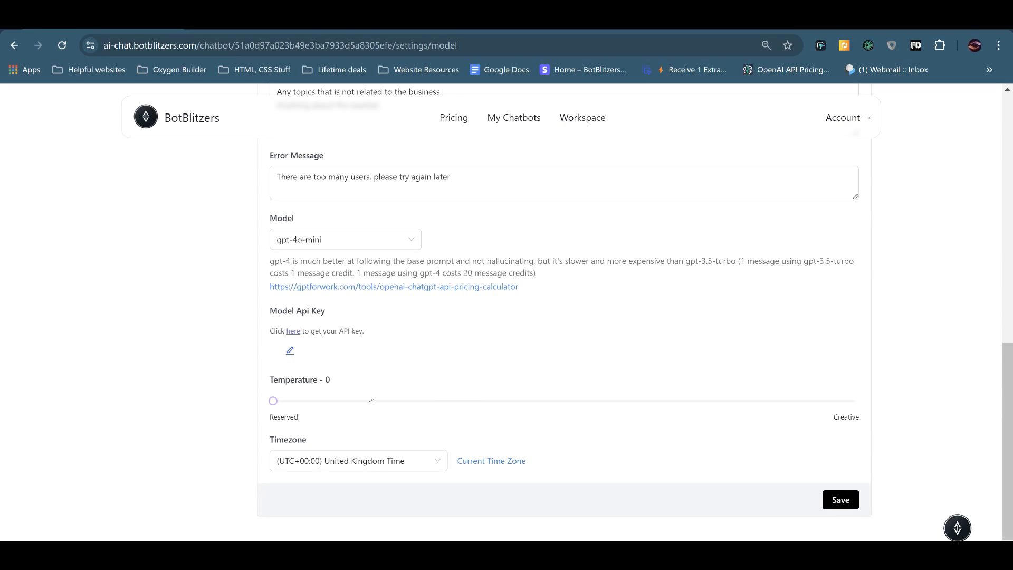
# - Try out higher temperature values, set the temperature back to 0 and save the model settings
pyautogui.moveTo(273, 402)
pyautogui.click(523, 401)
pyautogui.moveTo(508, 402); pyautogui.dragTo(410, 401)
pyautogui.moveTo(391, 404)
pyautogui.moveTo(375, 406); pyautogui.dragTo(273, 402)
pyautogui.click(843, 501)
# - In the chat interface settings, replace the initial message with "Hi, what would like to know about wedding planning?"
pyautogui.click(190, 312)
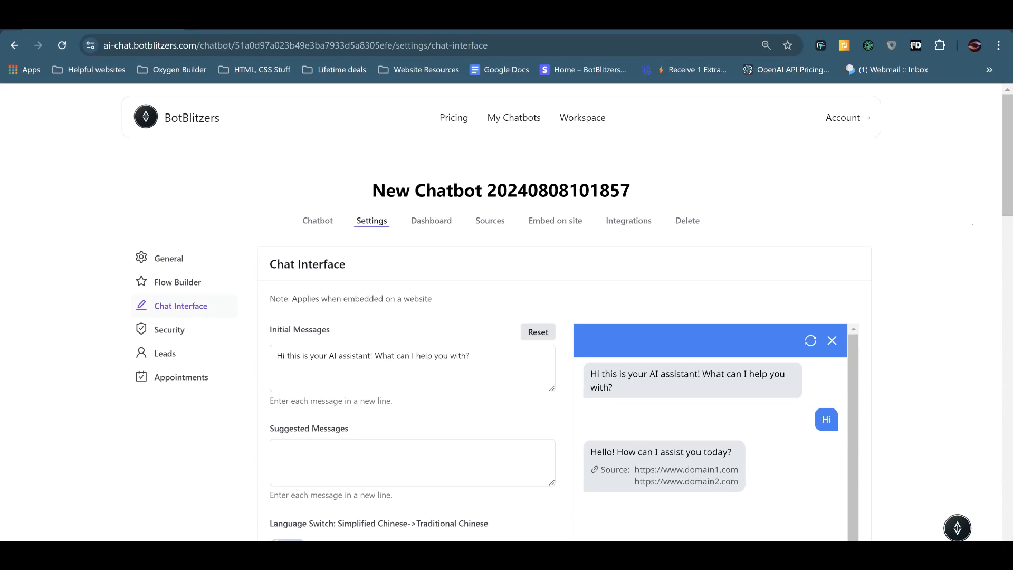
pyautogui.scroll(-6, 972, 223)
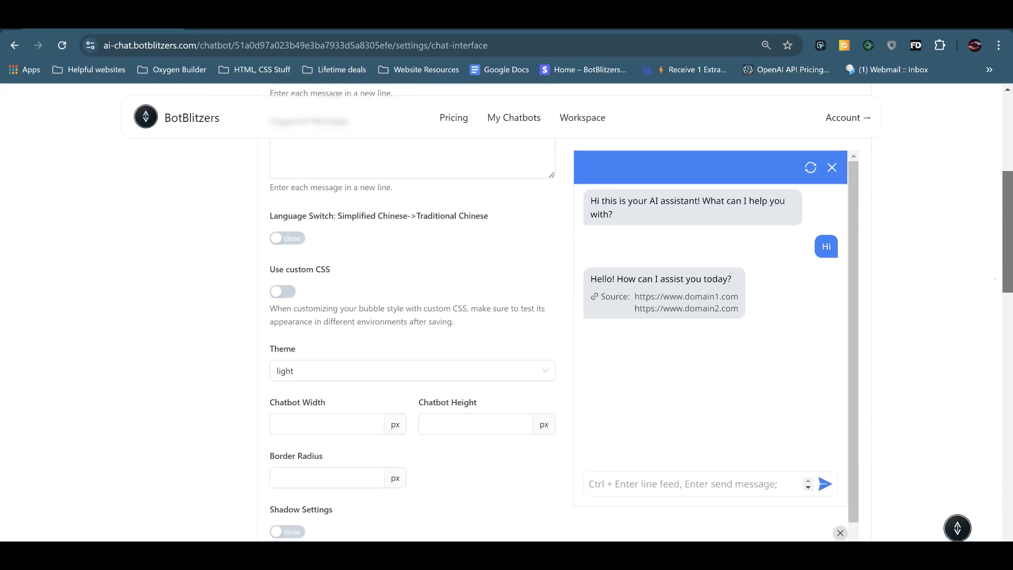
pyautogui.scroll(-3, 995, 280)
pyautogui.scroll(9, 995, 280)
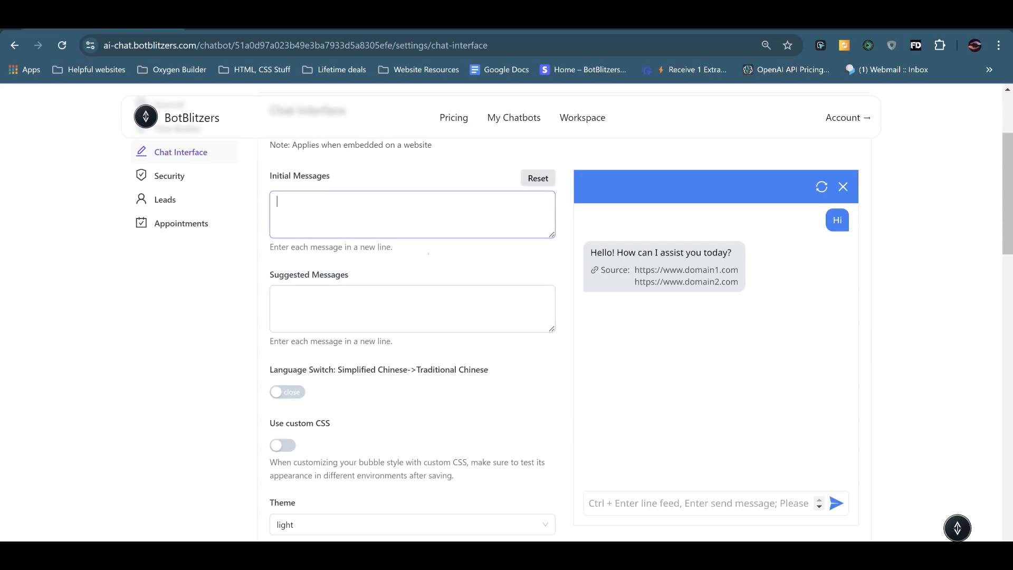
pyautogui.write('HI')
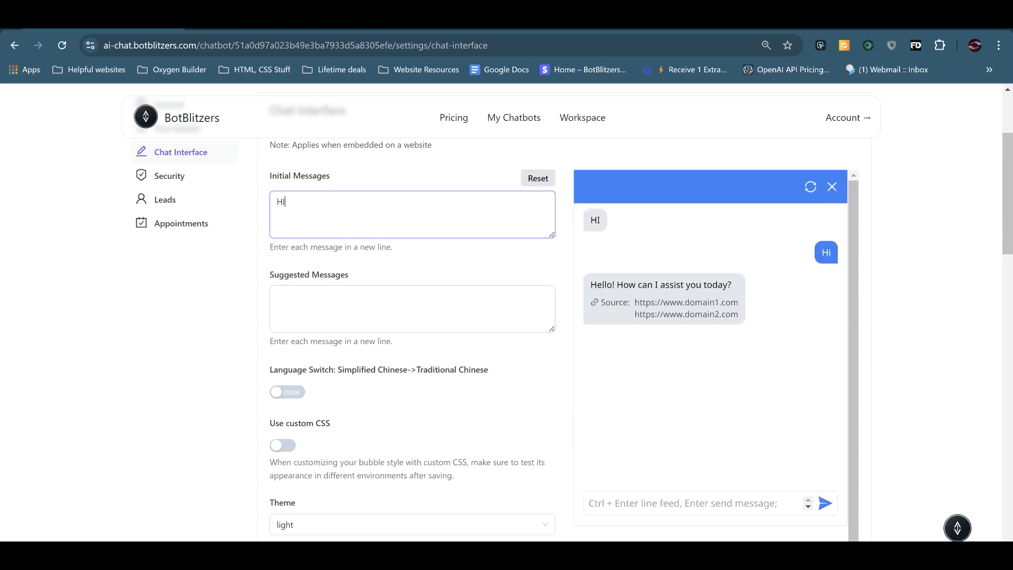
pyautogui.press('BackSpace')
pyautogui.write('i, what wou')
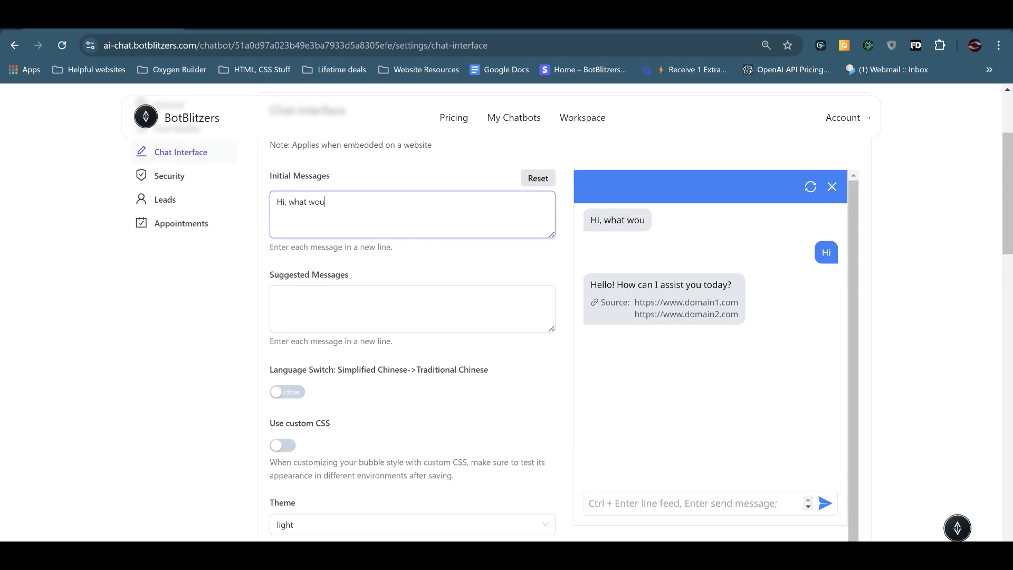
pyautogui.write('ld like to know')
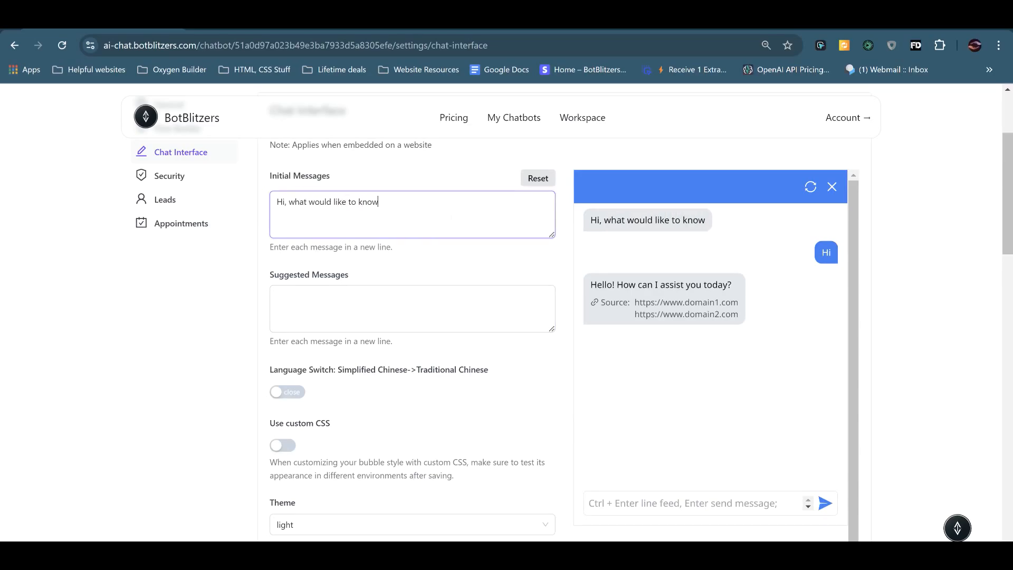
pyautogui.write(' about wedding planning?')
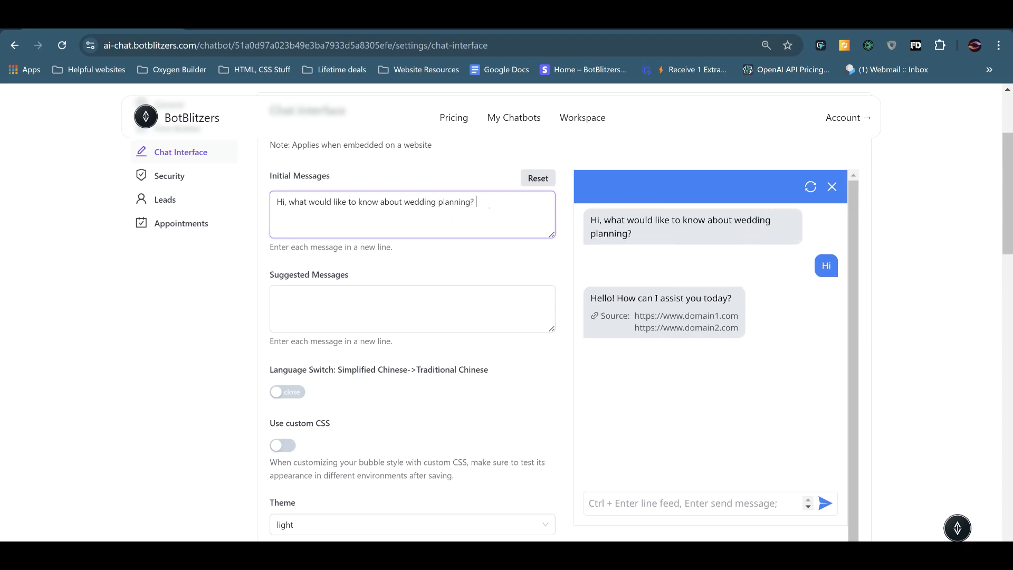
# - Search the emojis for "weddin" and append the bride and groom emojis to the initial message
pyautogui.rightClick(490, 207)
pyautogui.click(523, 220)
pyautogui.write('weddin')
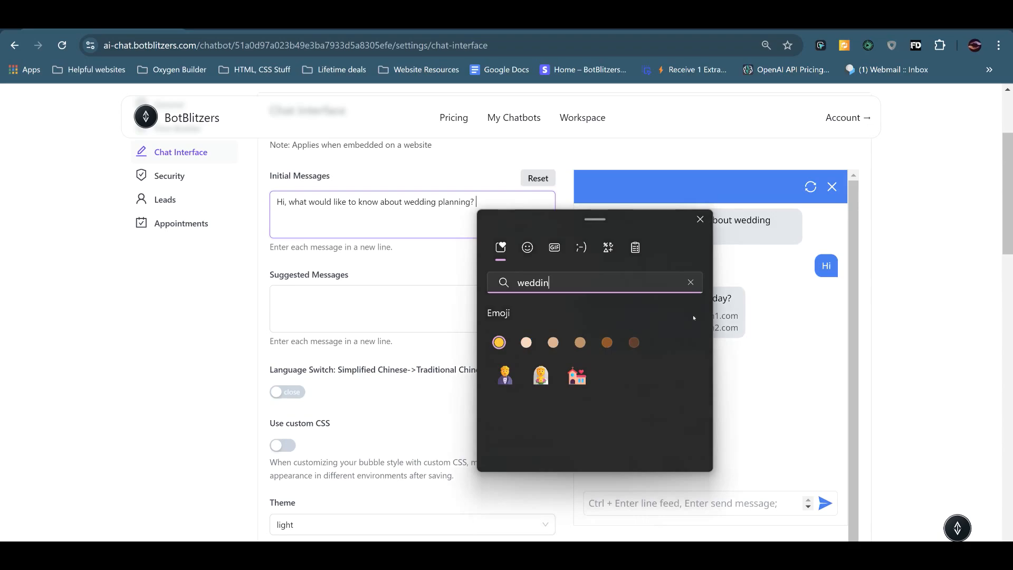
pyautogui.click(541, 376)
pyautogui.click(505, 376)
pyautogui.press('Escape')
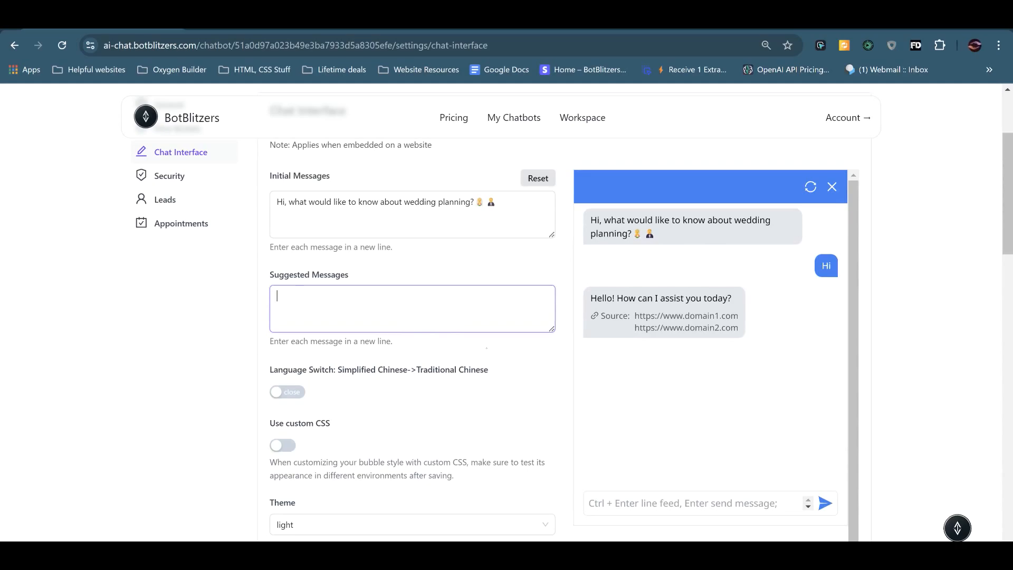
# - Add three suggested messages on separate lines: "What our your contact details?", "What events do you provide?" and "What are the prices?"
pyautogui.write('What our ')
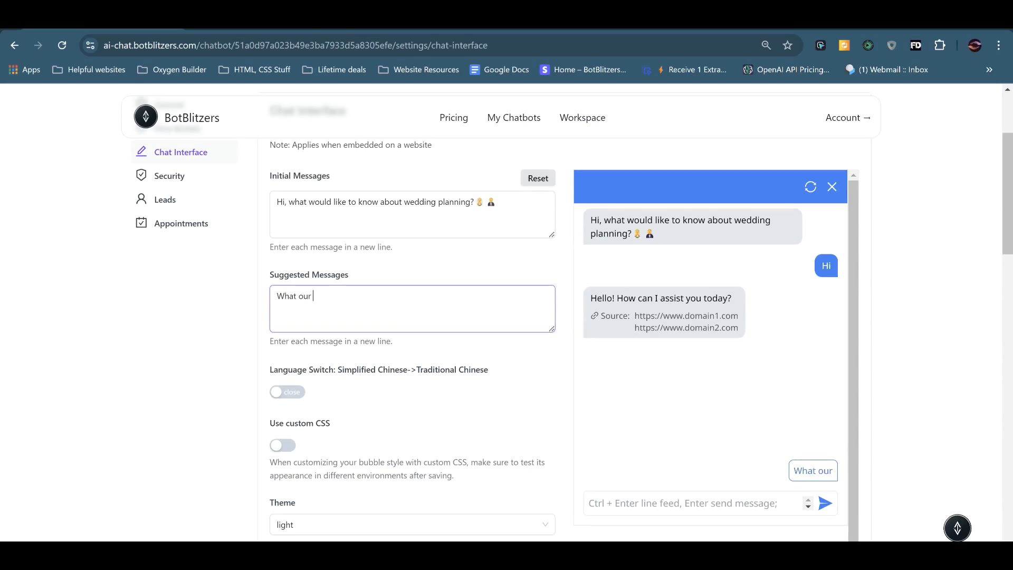
pyautogui.write('your contact details?')
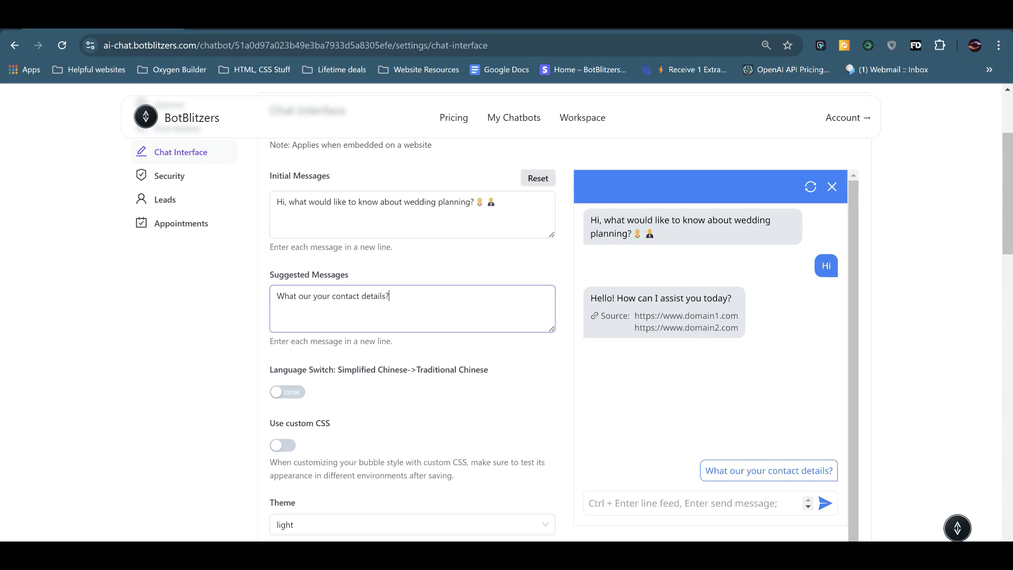
pyautogui.press('Return')
pyautogui.write('What events ')
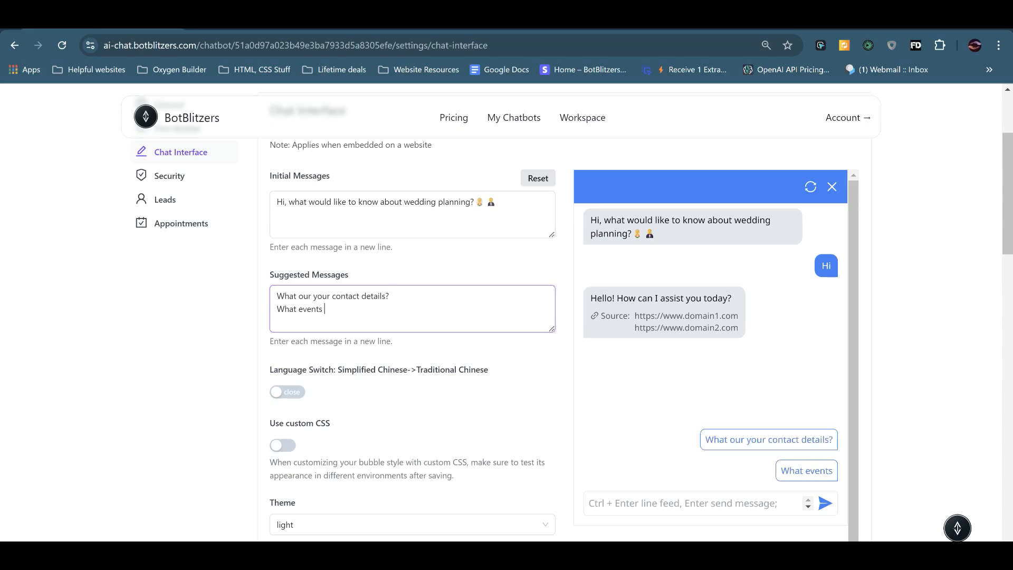
pyautogui.write('do you provide?')
pyautogui.press('Return')
pyautogui.write('What are the pri')
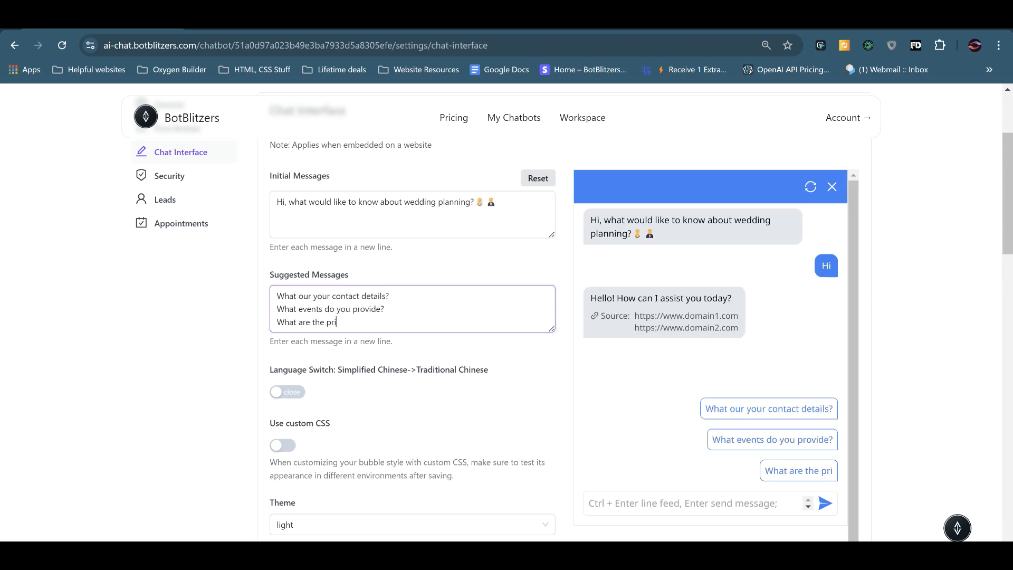
pyautogui.write('ces?')
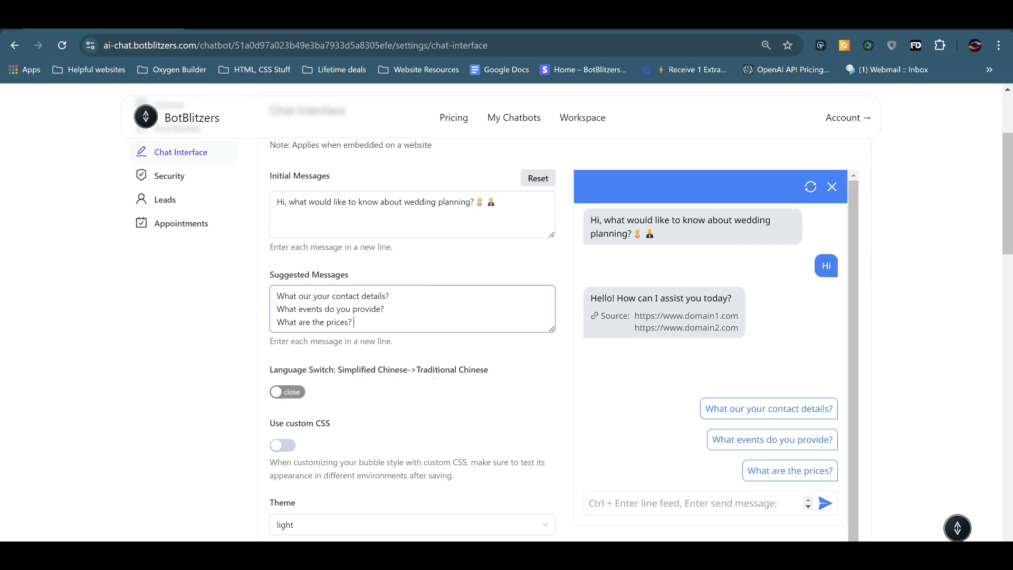
# - Enable custom CSS and try a padding of 0 20px in the #newoaks-chatbot-message-list rule
pyautogui.scroll(-4, 284, 228)
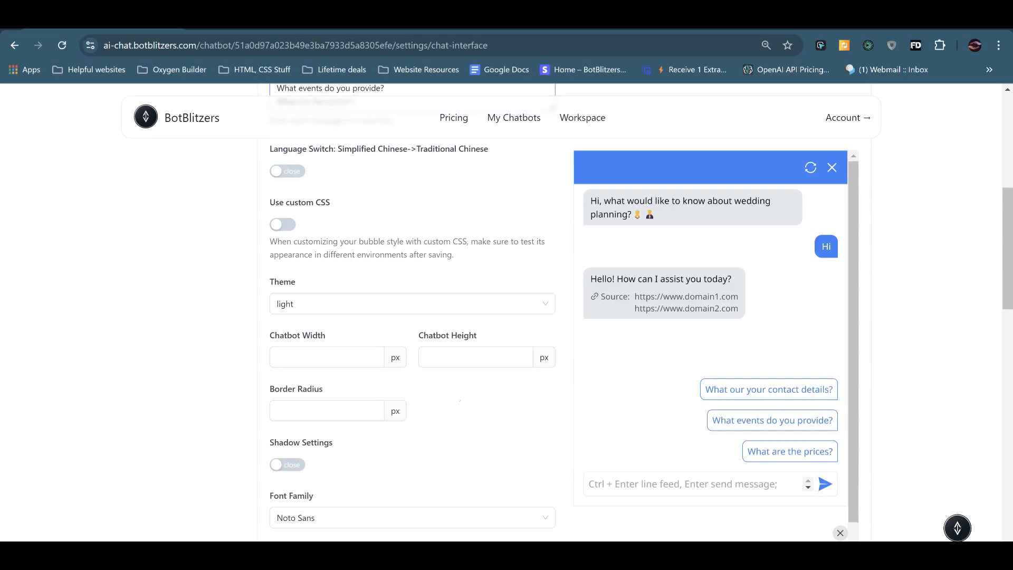
pyautogui.click(283, 225)
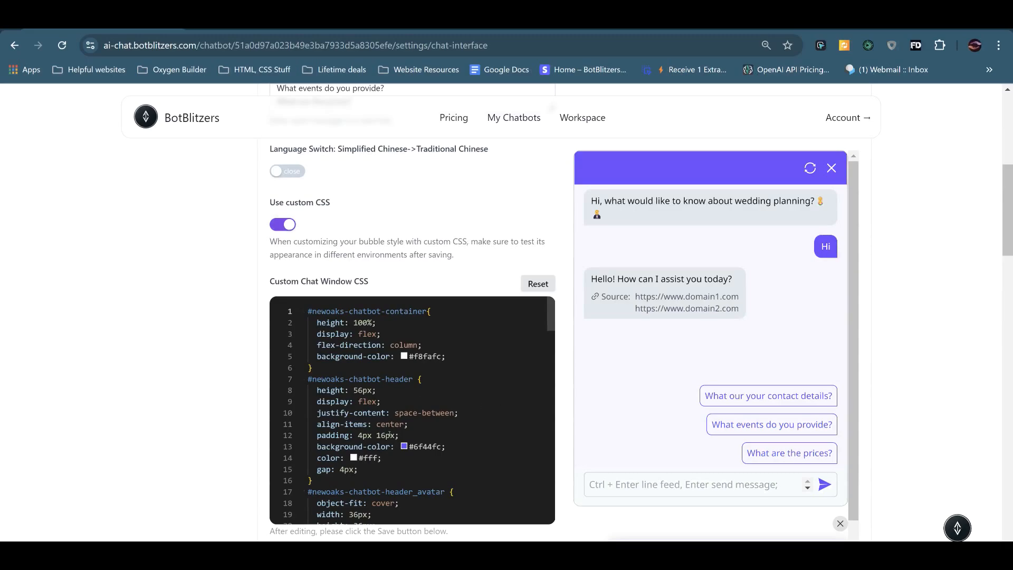
pyautogui.scroll(-5, 545, 325)
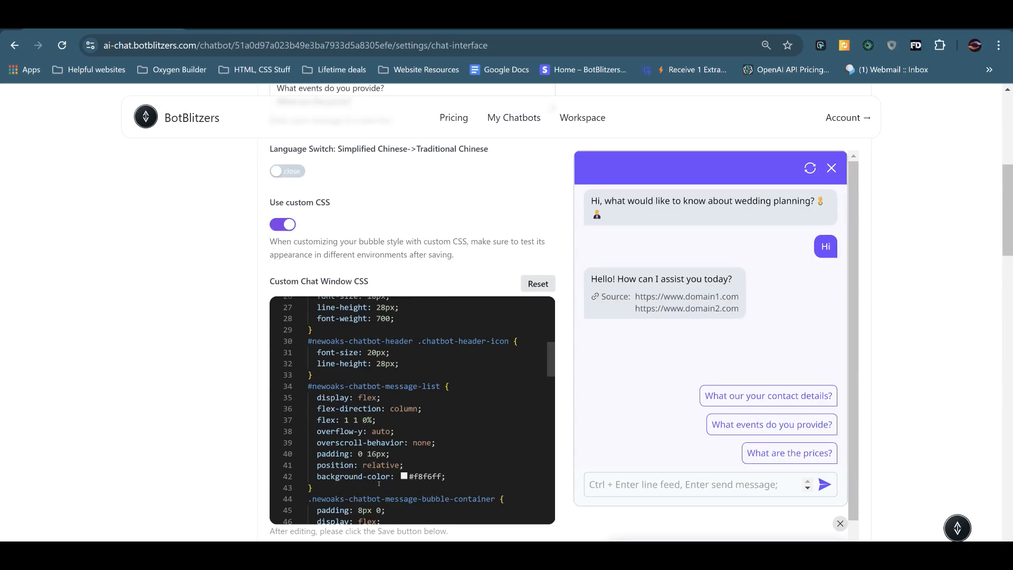
pyautogui.click(377, 454)
pyautogui.press('BackSpace')
pyautogui.press('BackSpace')
pyautogui.write('20')
pyautogui.press('Return')
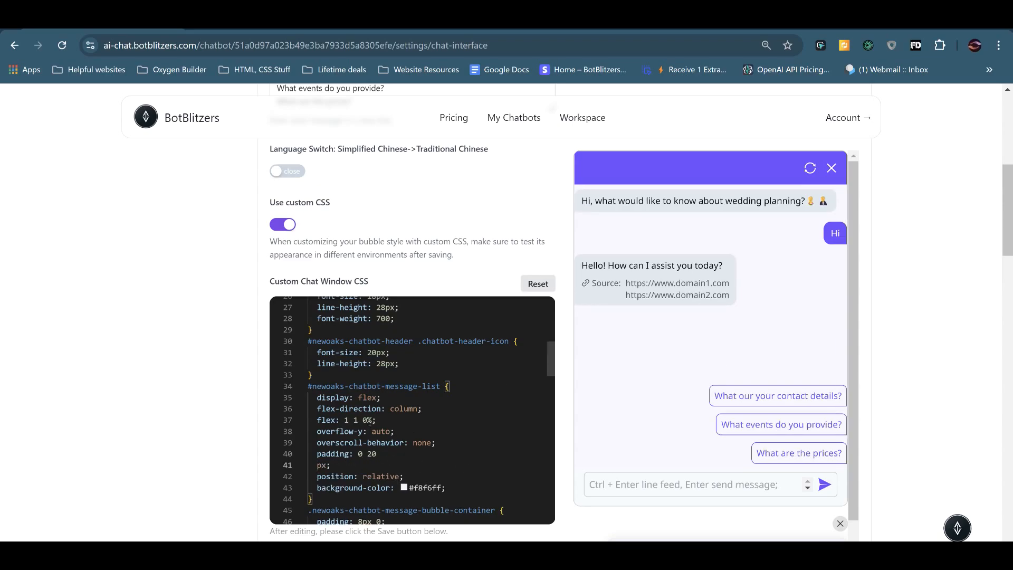
pyautogui.press('BackSpace')
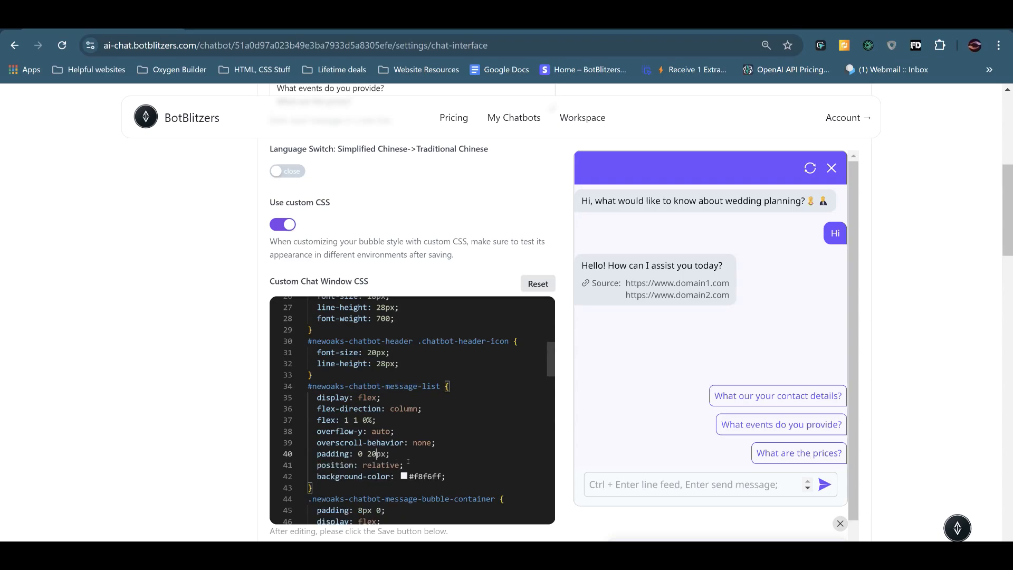
# - Restore the message list padding to 0 16px, look through the remaining CSS and turn custom CSS off
pyautogui.press('BackSpace')
pyautogui.press('BackSpace')
pyautogui.write('16')
pyautogui.click(441, 445)
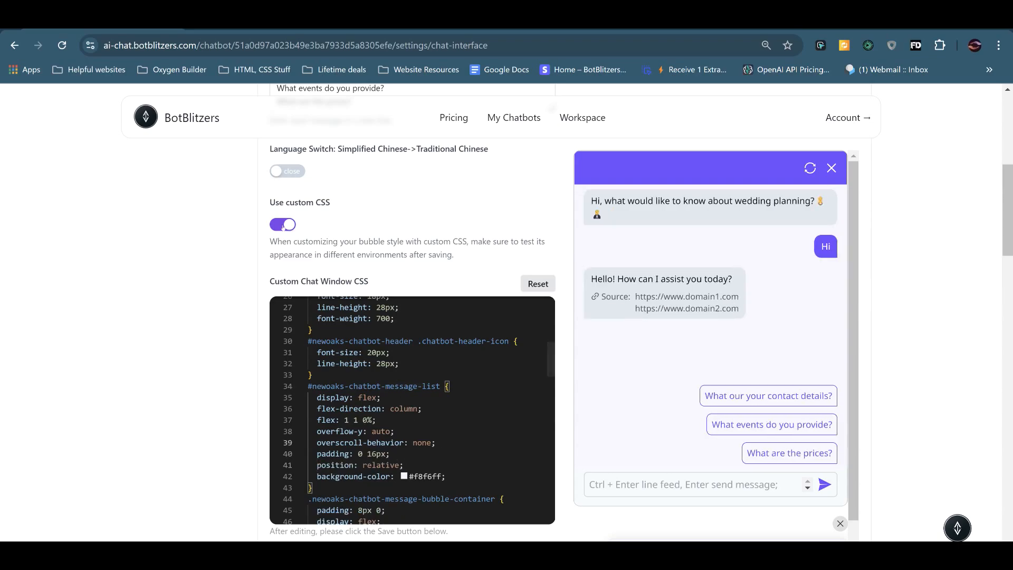
pyautogui.scroll(-7, 384, 403)
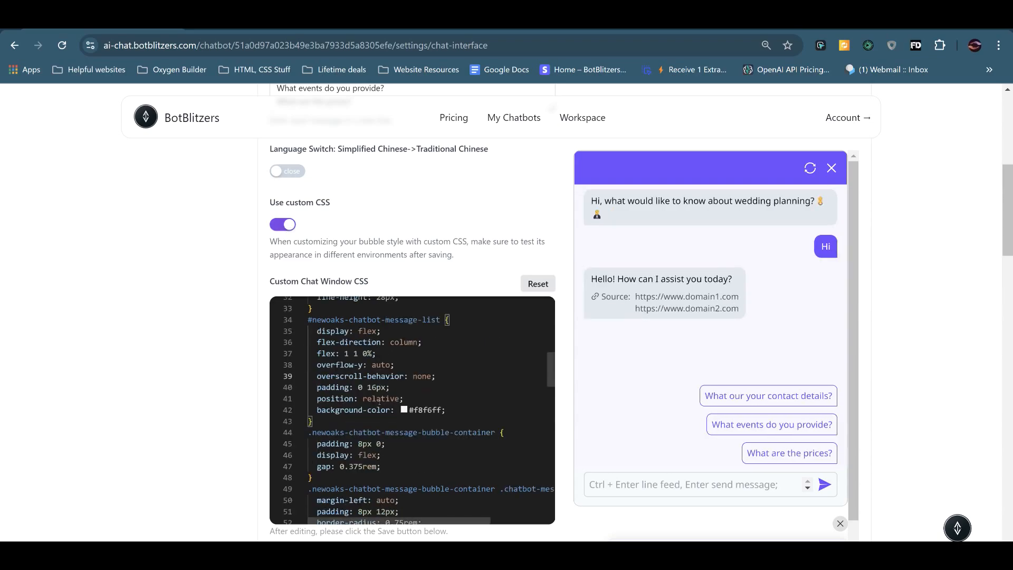
pyautogui.scroll(-10, 385, 402)
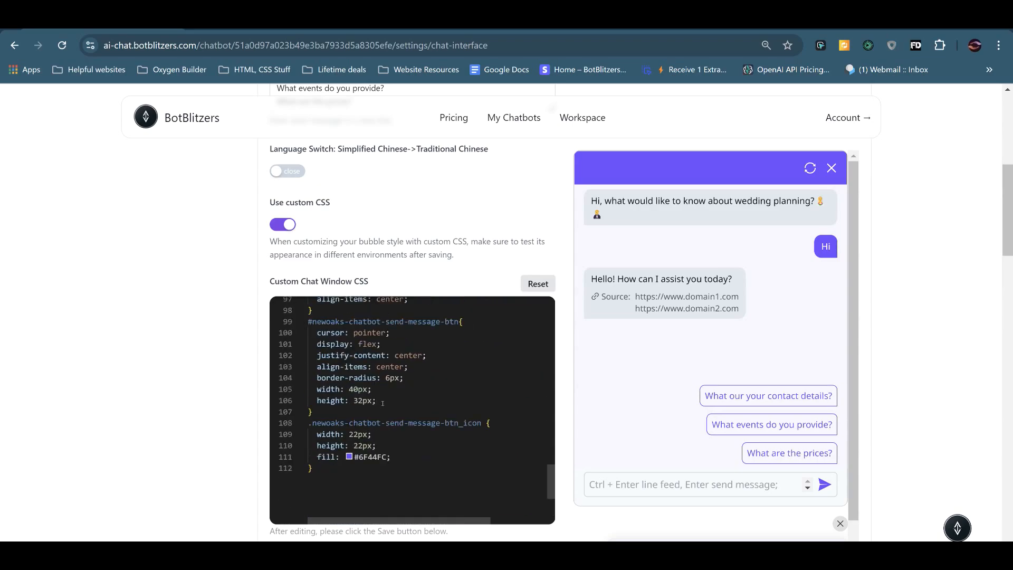
pyautogui.click(290, 226)
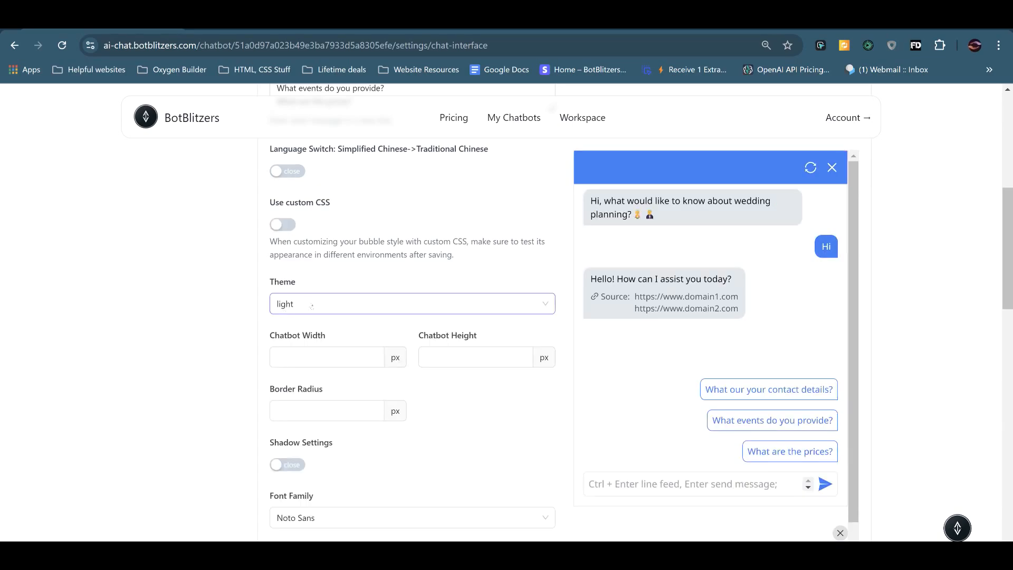
# - Switch the chatbot theme to dark and turn on the shadow settings
pyautogui.click(312, 304)
pyautogui.click(299, 348)
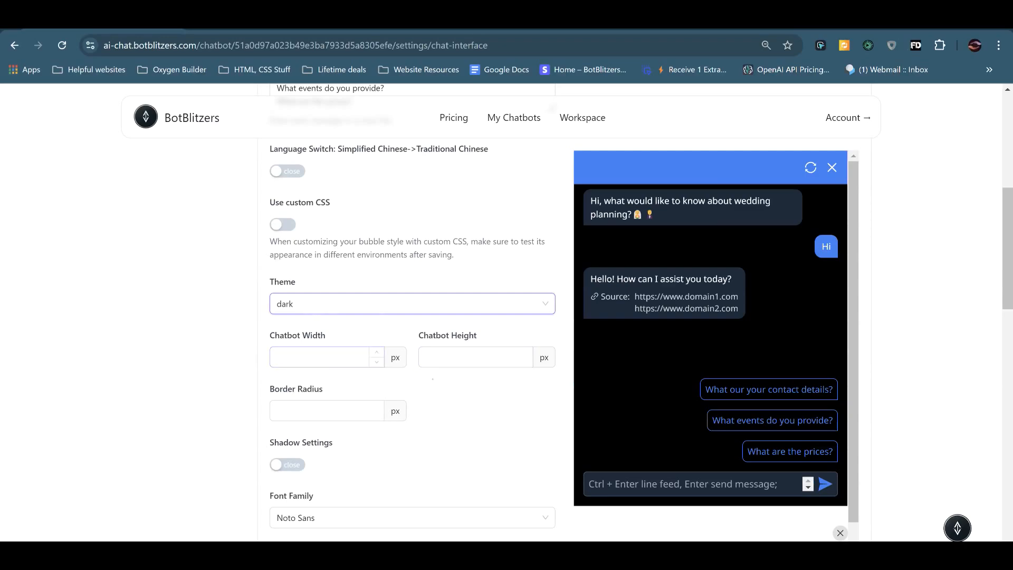
pyautogui.scroll(-3, 287, 316)
pyautogui.click(287, 310)
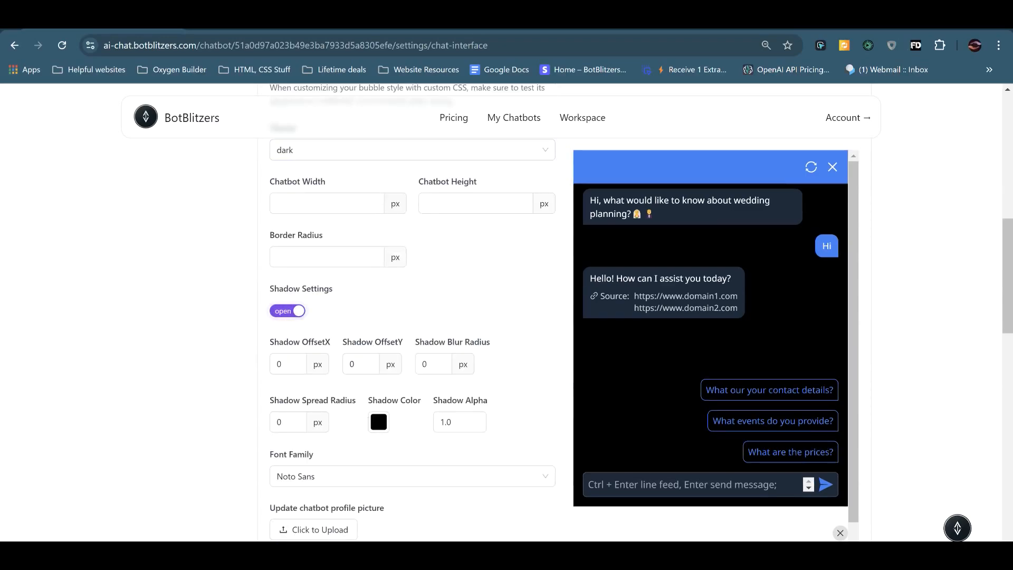
pyautogui.click(376, 370)
pyautogui.scroll(-3, 376, 364)
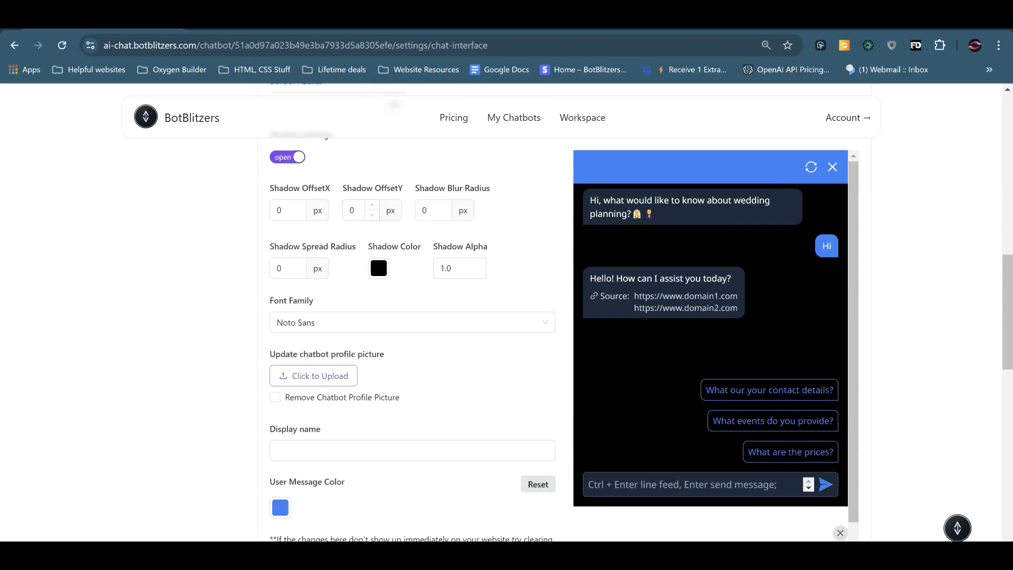
# - Try the Oswald font in the chat preview and set the chatbot's font family to Ubuntu
pyautogui.click(352, 322)
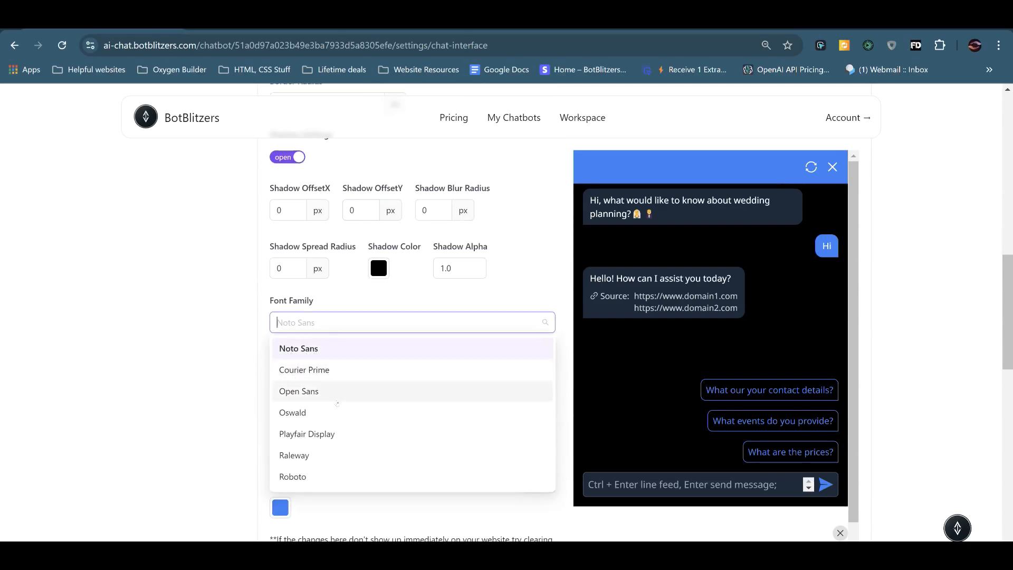
pyautogui.click(291, 412)
pyautogui.click(348, 323)
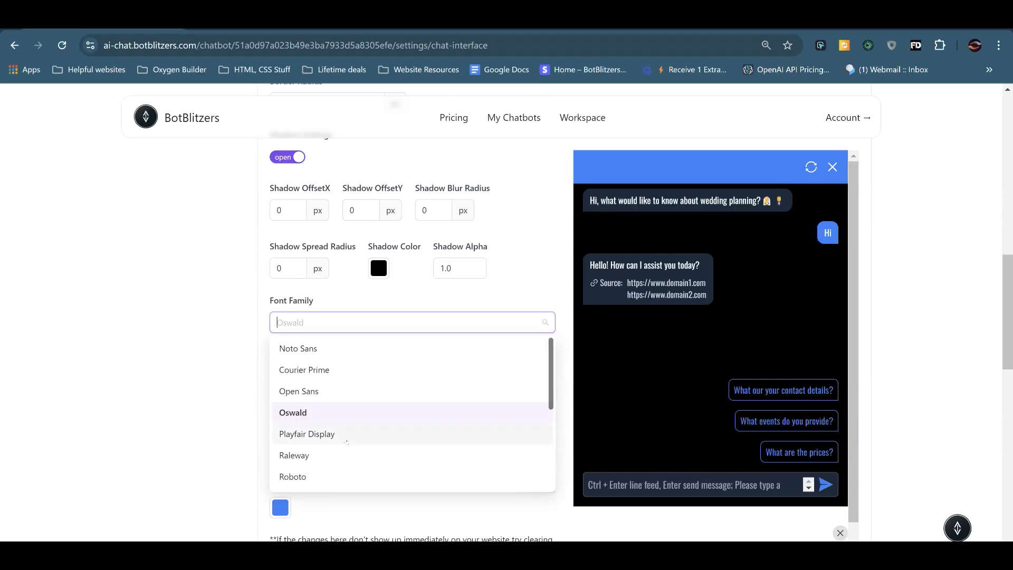
pyautogui.click(348, 435)
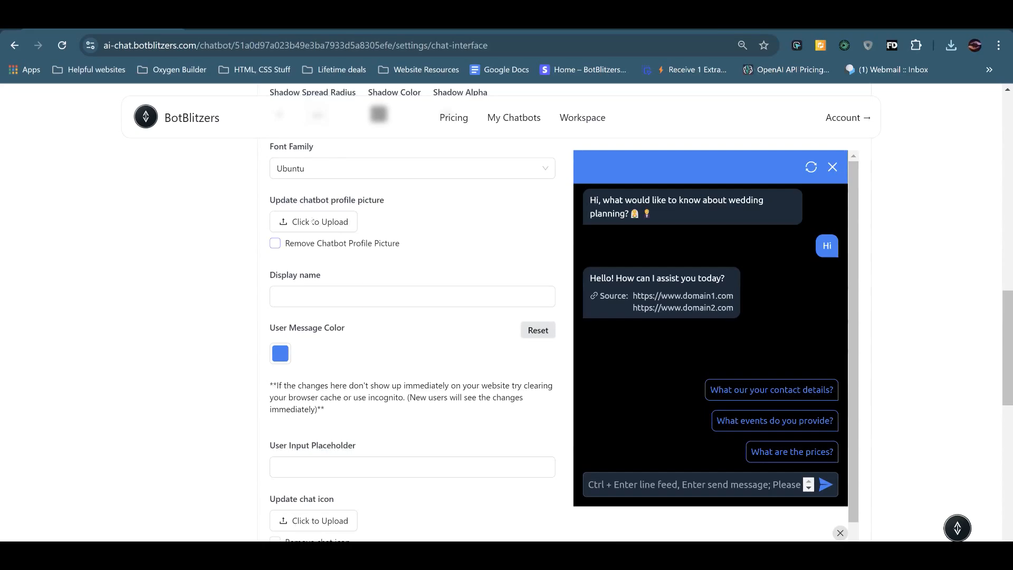
# - Upload bc_logo_symbol.png as the chatbot's profile picture and set the display name to Bychenai
pyautogui.click(348, 223)
pyautogui.click(160, 167)
pyautogui.press('Return')
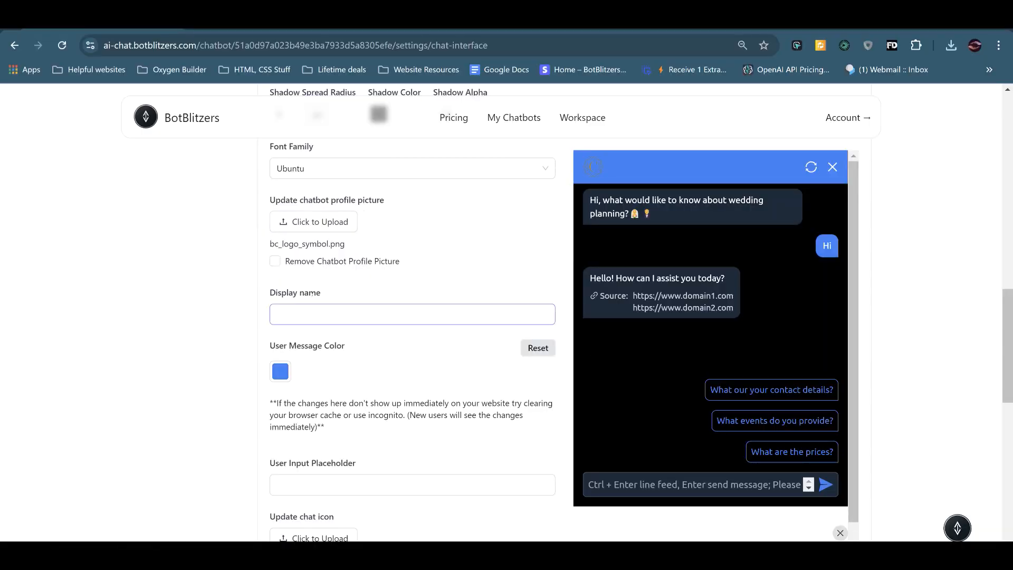
pyautogui.click(348, 314)
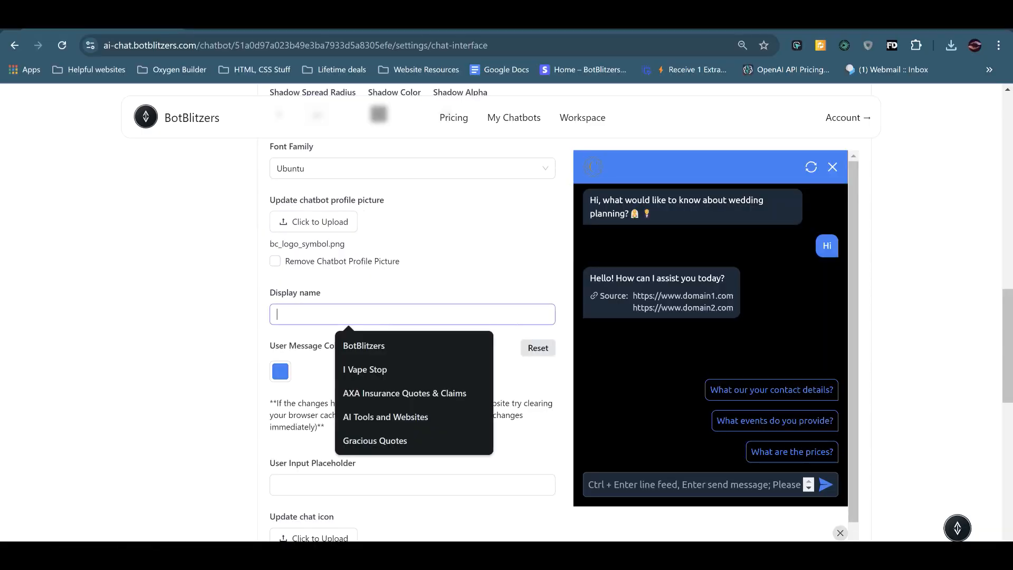
pyautogui.write('Bychenai')
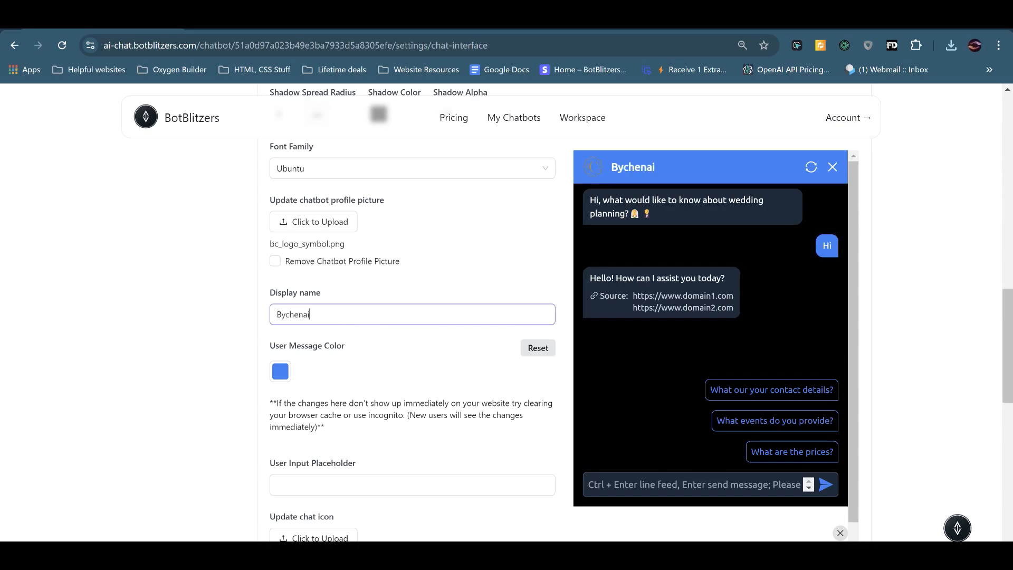
# - Change the user message color to black (#000000)
pyautogui.click(280, 371)
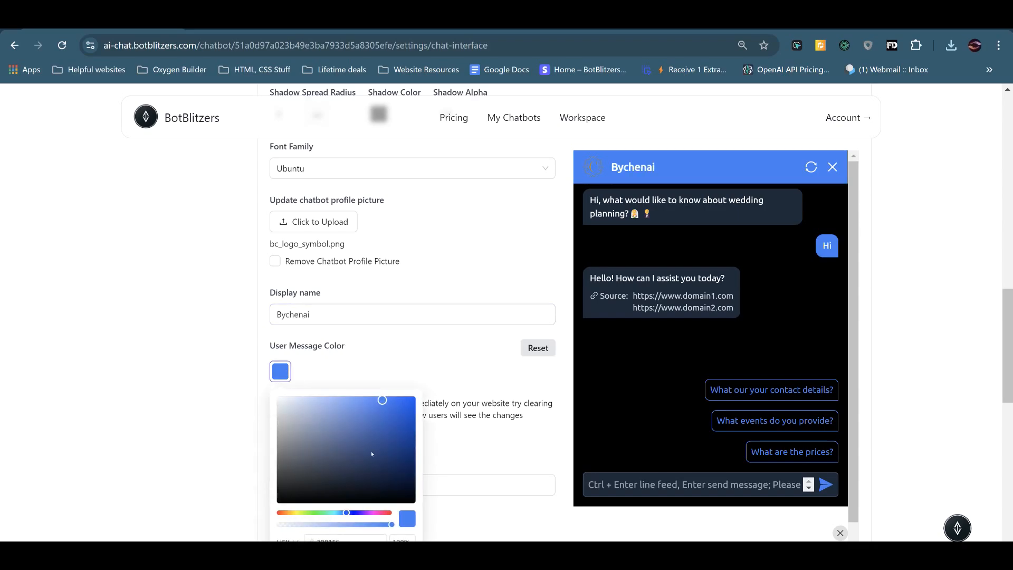
pyautogui.moveTo(356, 464); pyautogui.dragTo(261, 528)
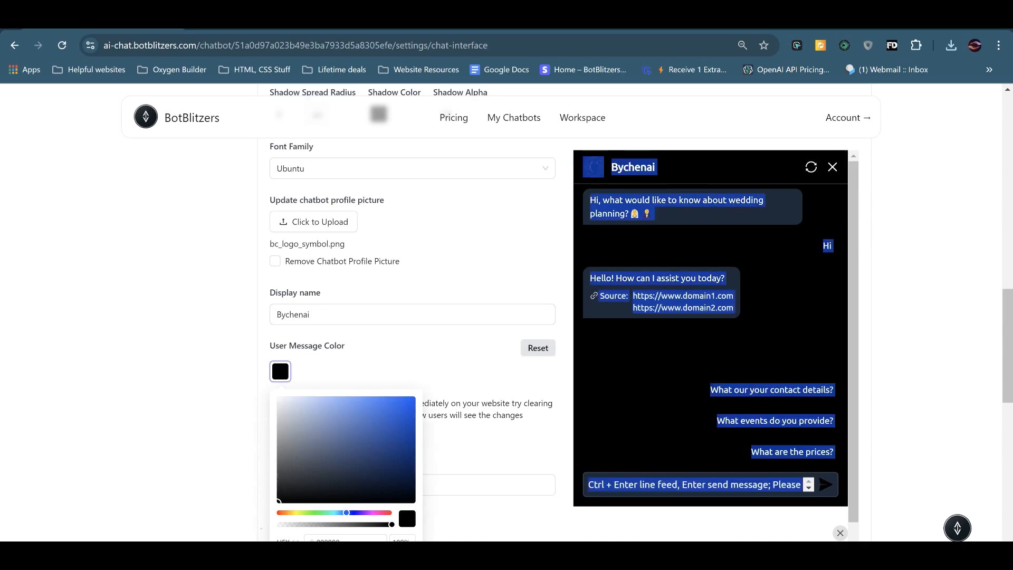
pyautogui.click(279, 357)
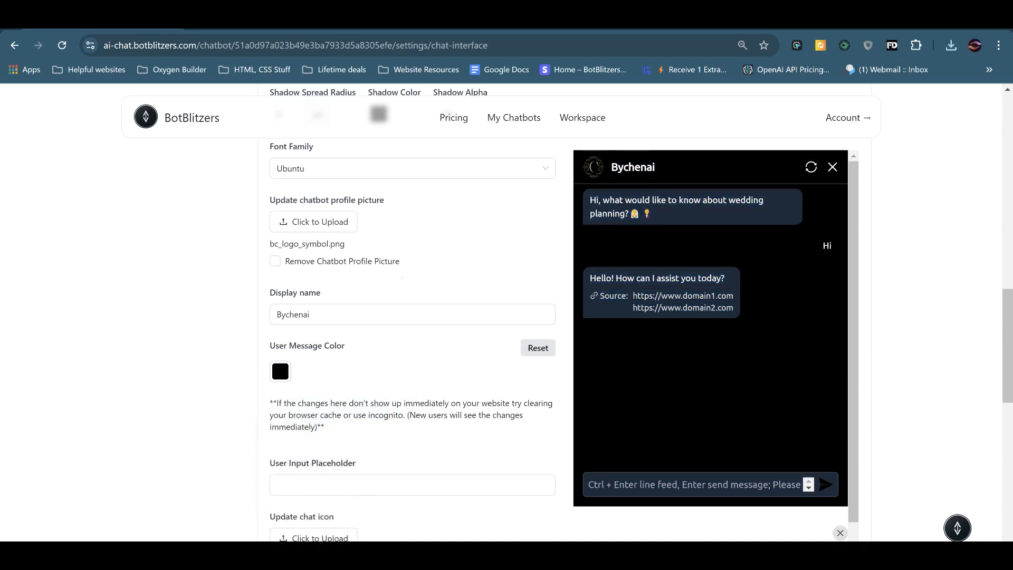
# - Switch the chatbot theme back to light
pyautogui.scroll(3, 278, 357)
pyautogui.scroll(10, 278, 357)
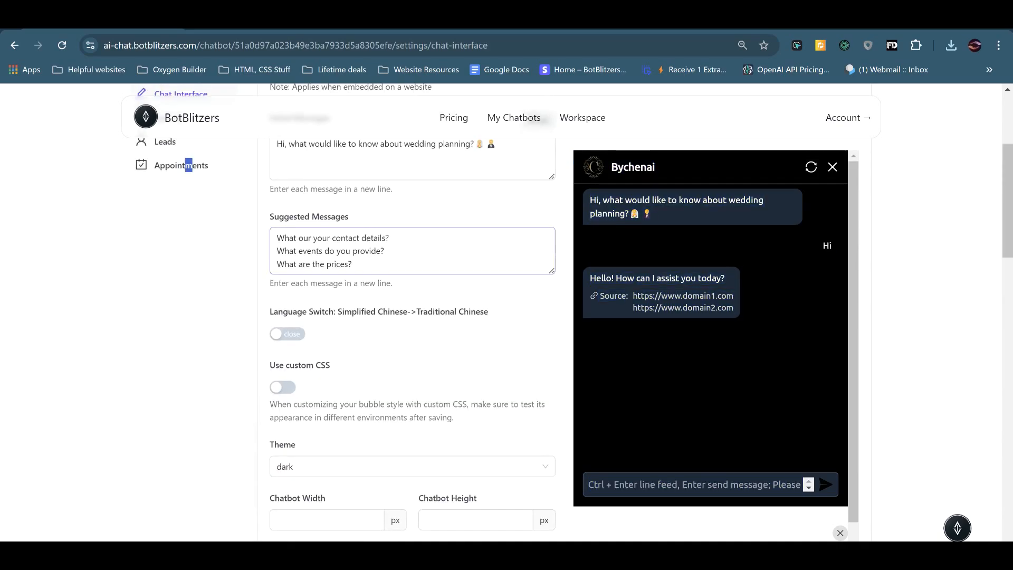
pyautogui.scroll(-3, 279, 357)
pyautogui.click(280, 303)
pyautogui.click(280, 330)
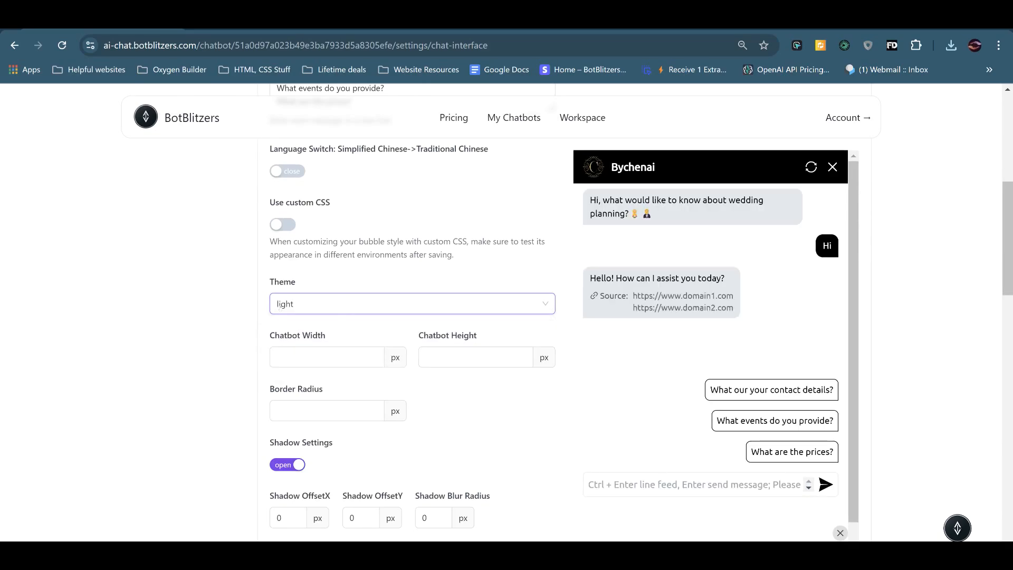
# - Set the user input placeholder to "Ask me anything..."
pyautogui.scroll(-9, 279, 357)
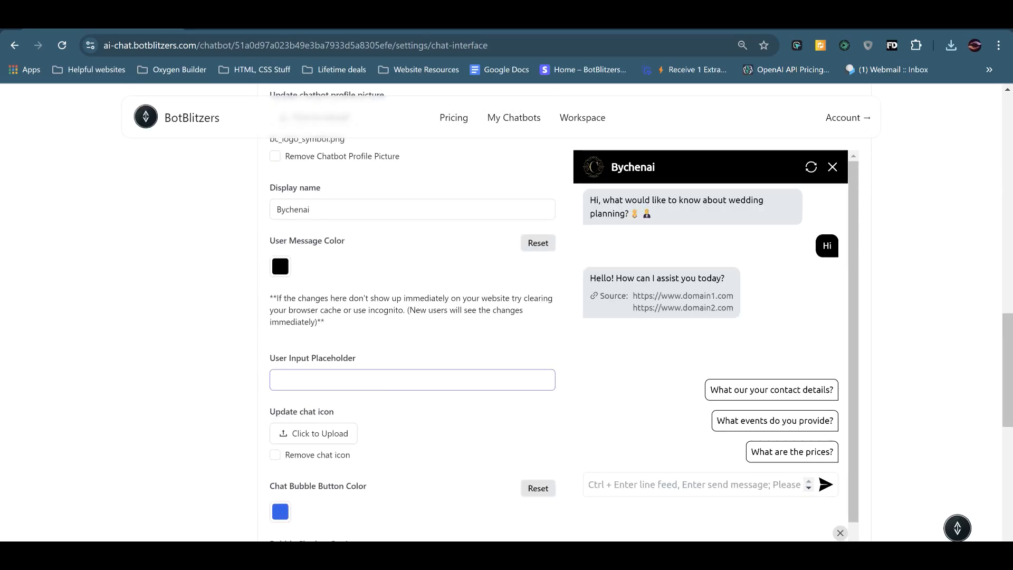
pyautogui.click(285, 380)
pyautogui.write('A')
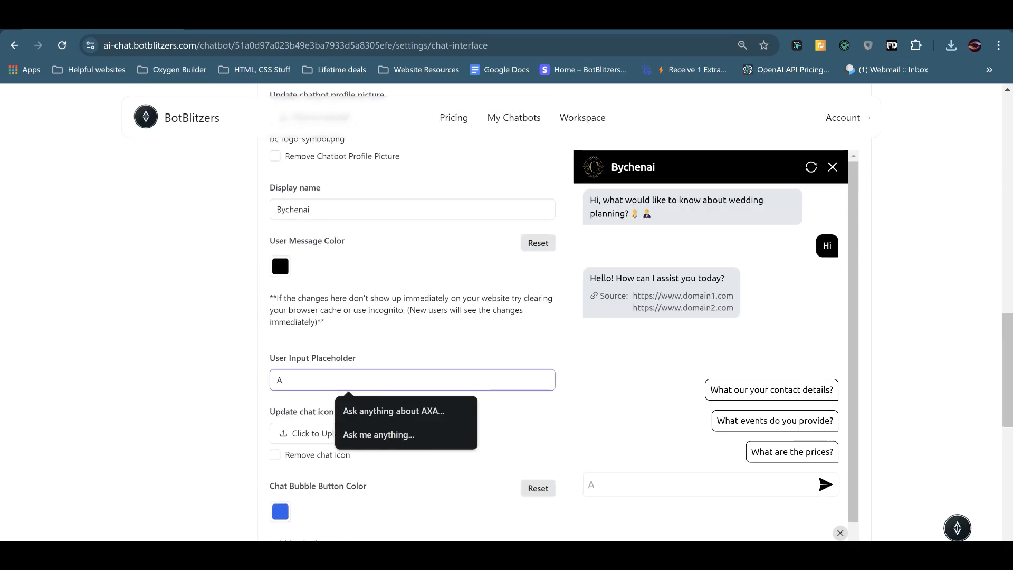
pyautogui.write('sk me anything...')
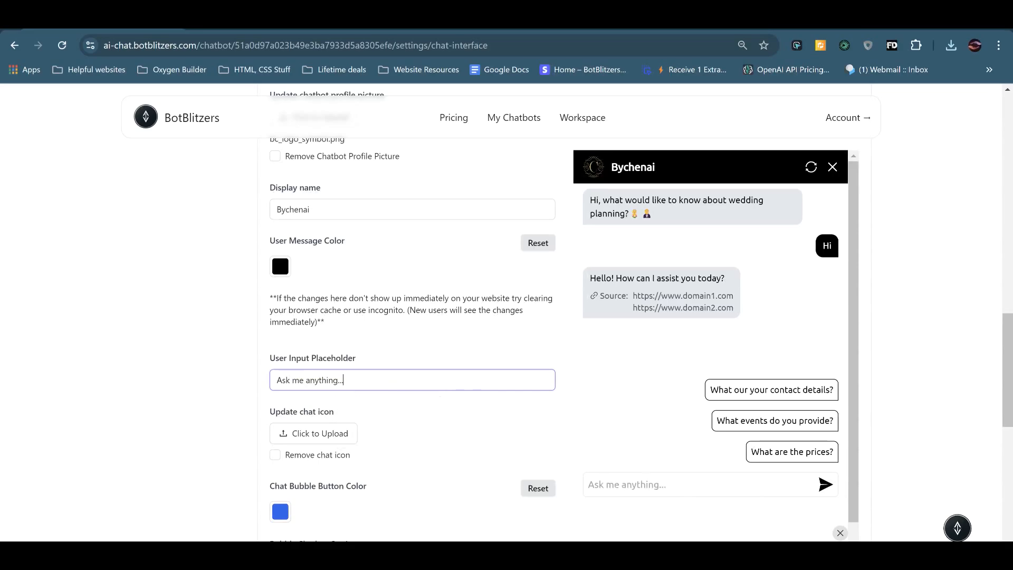
# - Upload bc_logo_symbol.png from Downloads as the chat icon
pyautogui.scroll(-3, 279, 251)
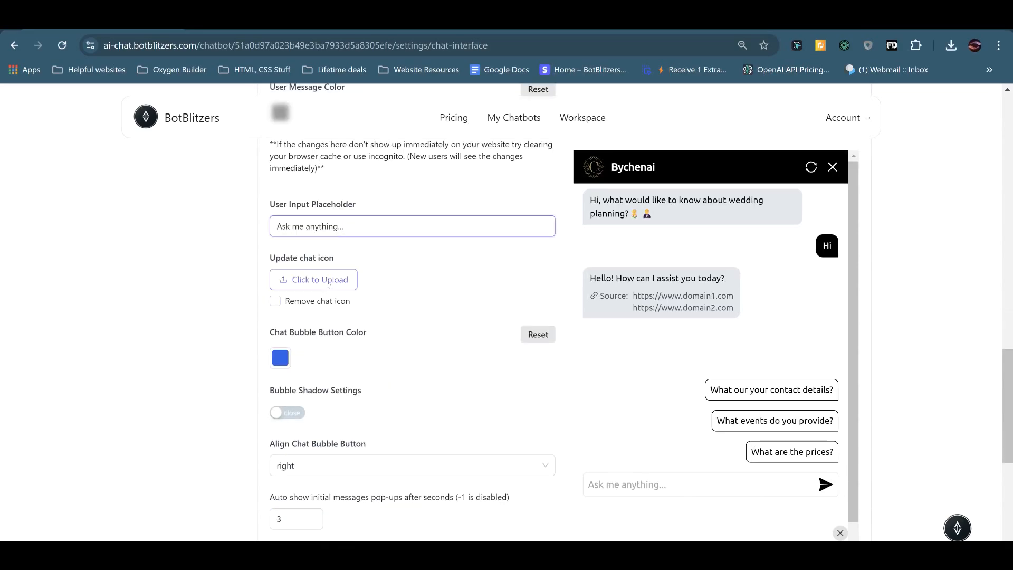
pyautogui.click(328, 280)
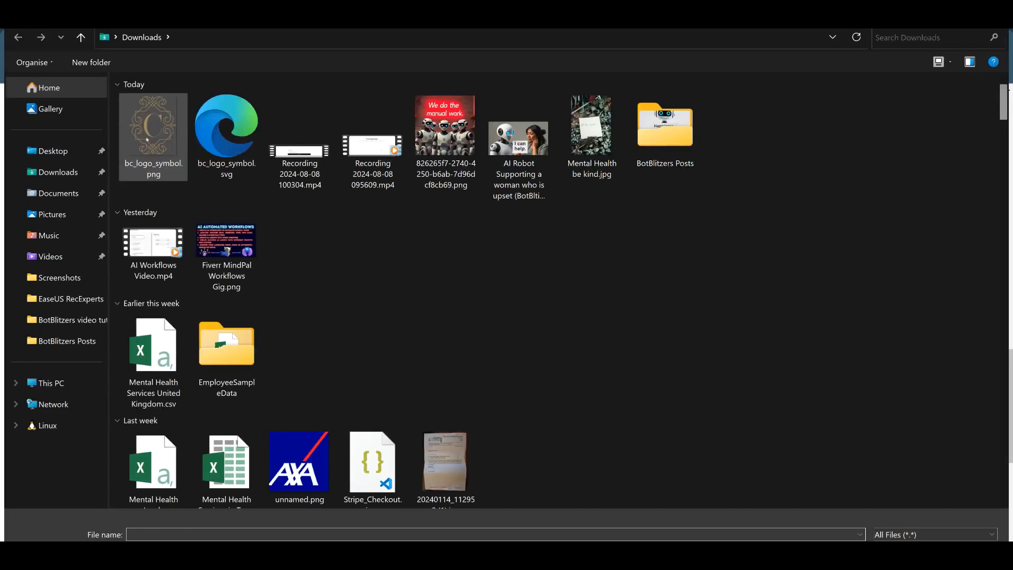
pyautogui.doubleClick(148, 139)
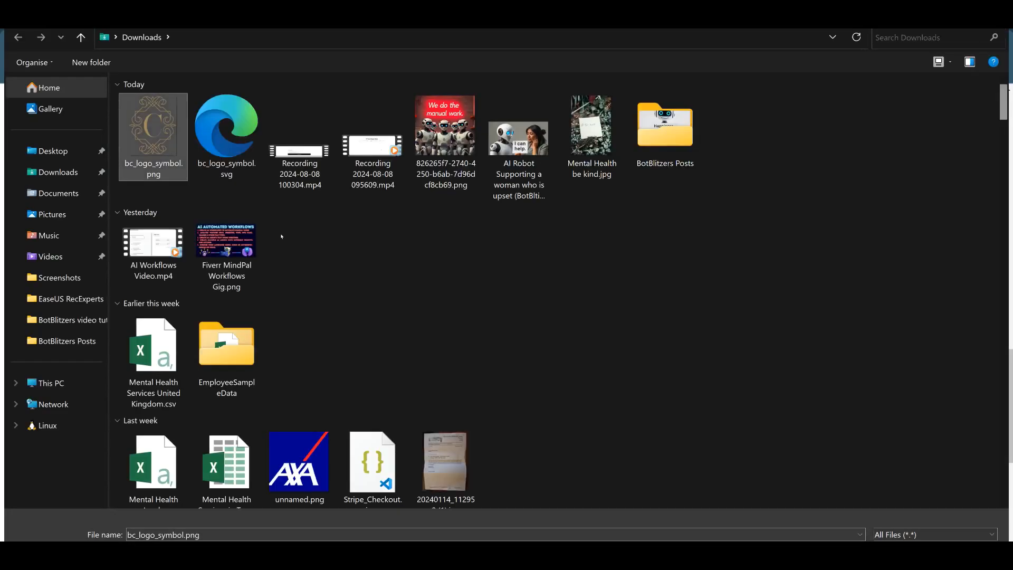
# - Change the chat bubble button color to near-black (#070808)
pyautogui.scroll(-3, 412, 316)
pyautogui.click(280, 222)
pyautogui.moveTo(370, 296); pyautogui.dragTo(287, 350)
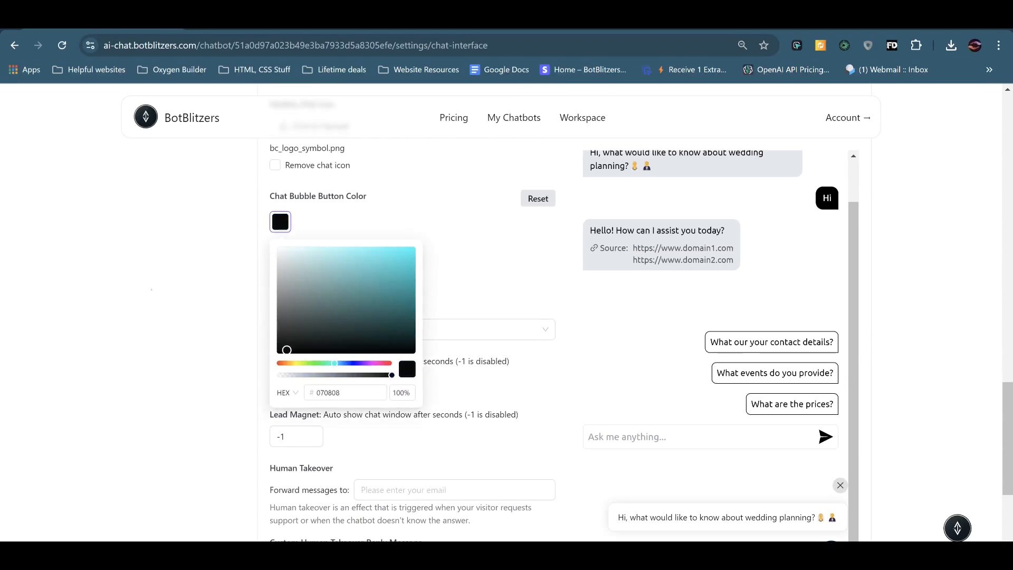
pyautogui.click(151, 290)
# - Try aligning the chat bubble button to the left and restore the right alignment
pyautogui.scroll(-3, 153, 291)
pyautogui.scroll(3, 211, 311)
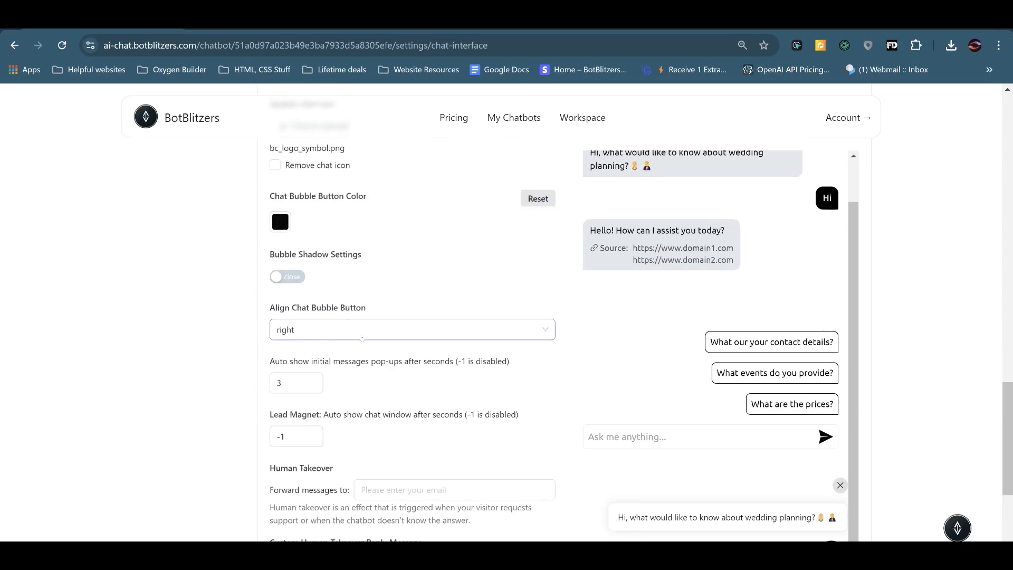
pyautogui.click(348, 330)
pyautogui.click(355, 378)
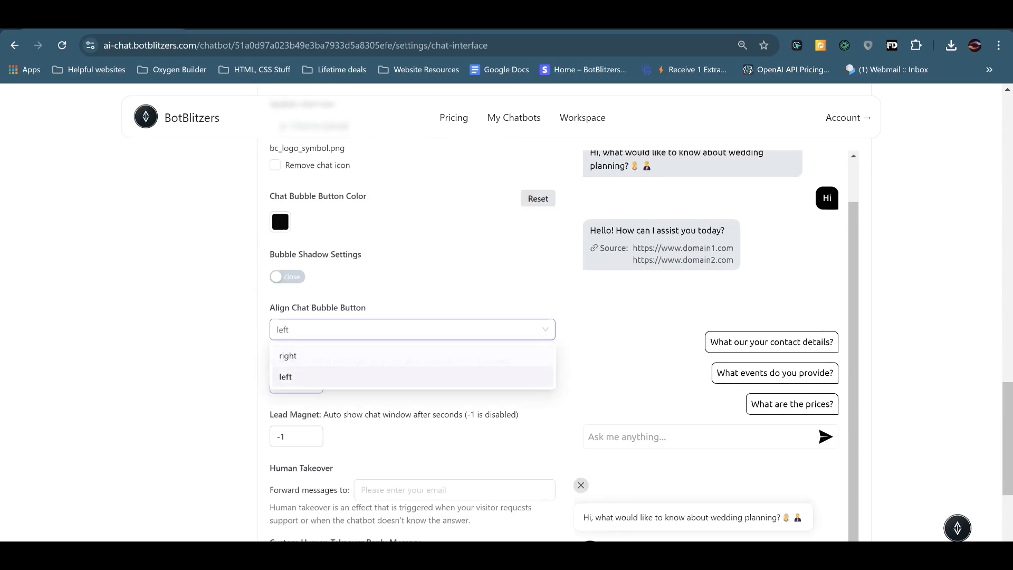
pyautogui.click(358, 337)
pyautogui.click(285, 355)
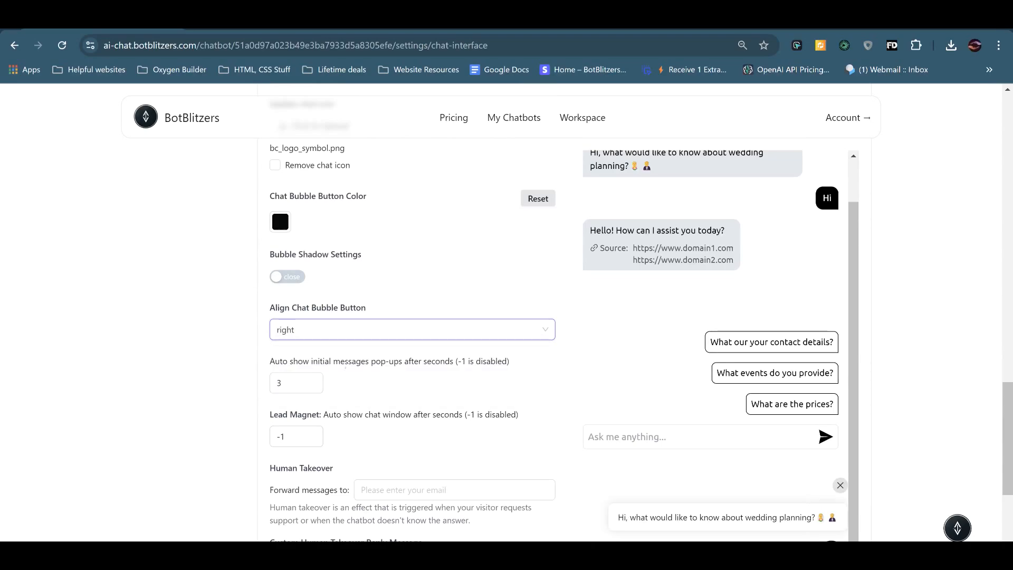
# - Disable the automatic initial message pop-ups with -1 and set the Lead Magnet chat window delay to 3 seconds
pyautogui.moveTo(271, 362); pyautogui.dragTo(376, 369)
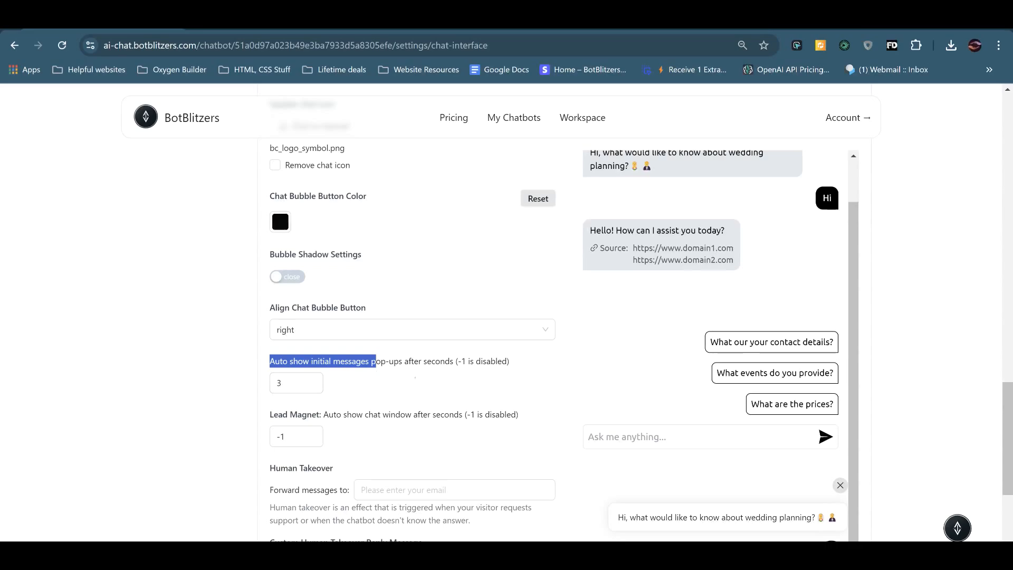
pyautogui.click(448, 387)
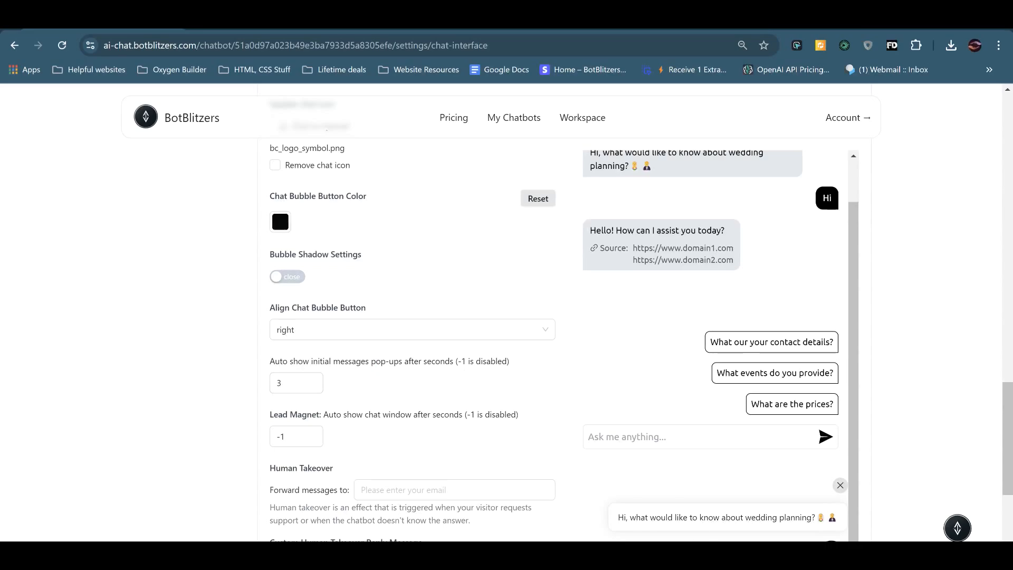
pyautogui.click(303, 383)
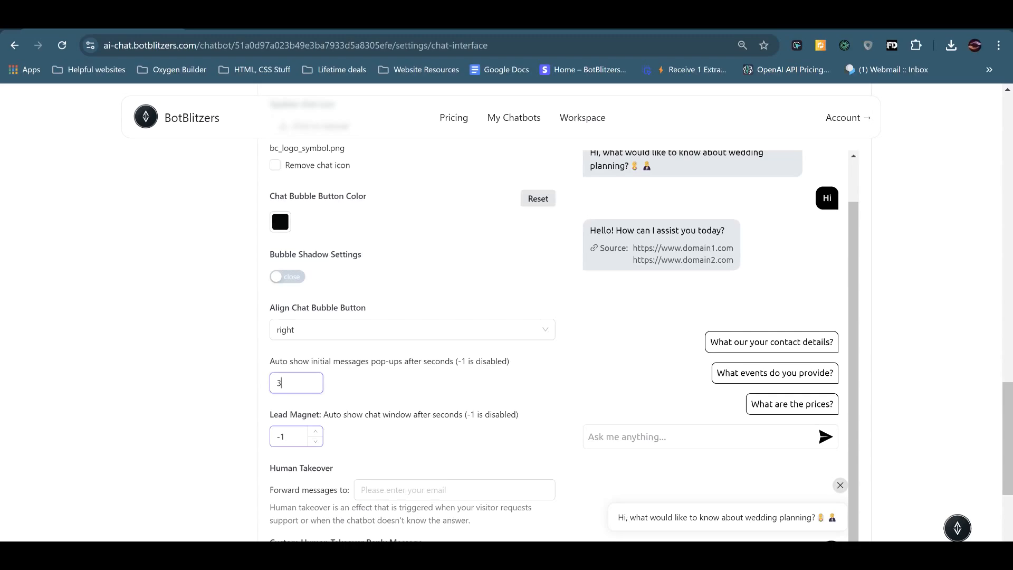
pyautogui.press('BackSpace')
pyautogui.write('-1')
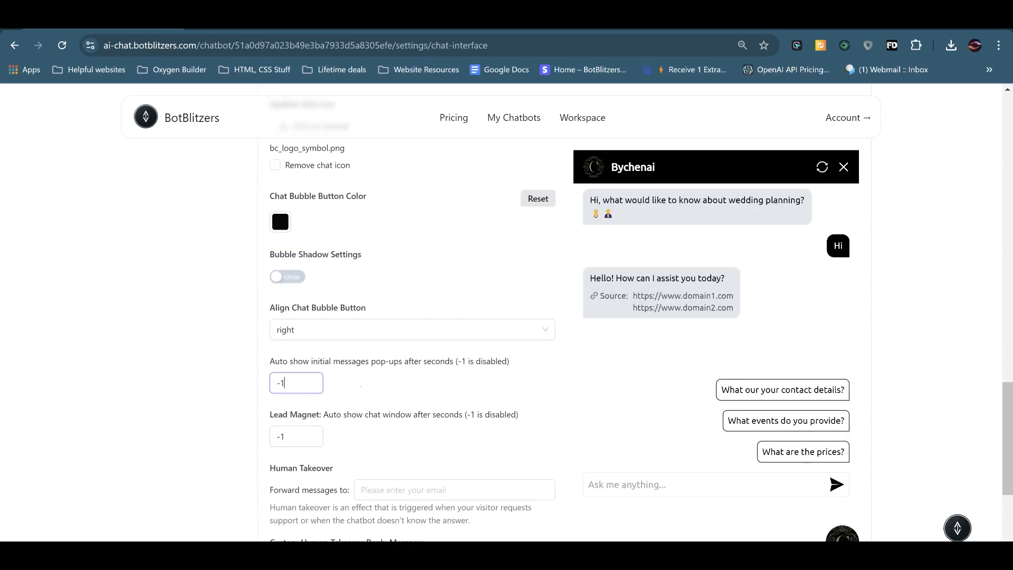
pyautogui.doubleClick(280, 436)
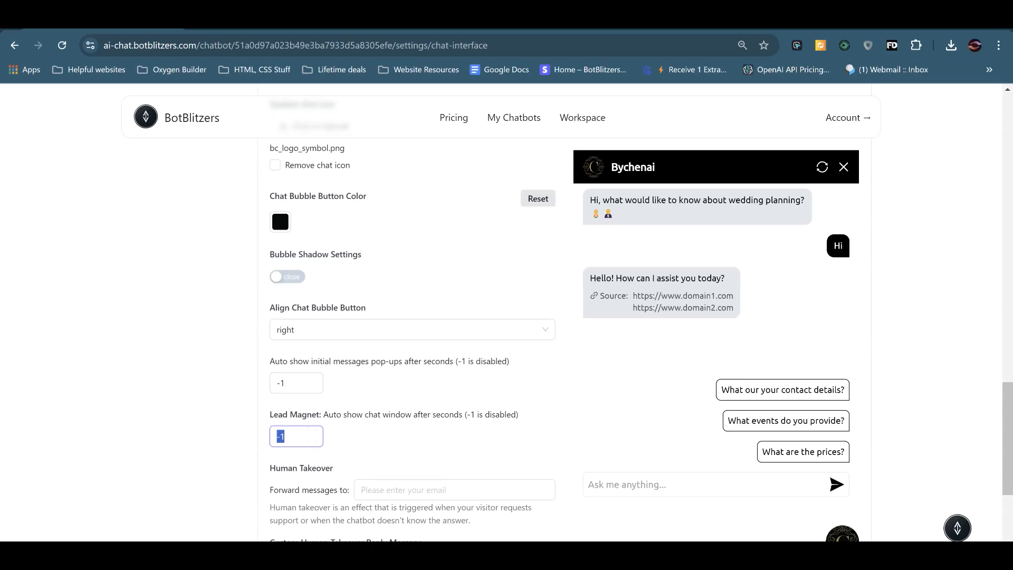
pyautogui.write('3')
pyautogui.scroll(-3, 412, 316)
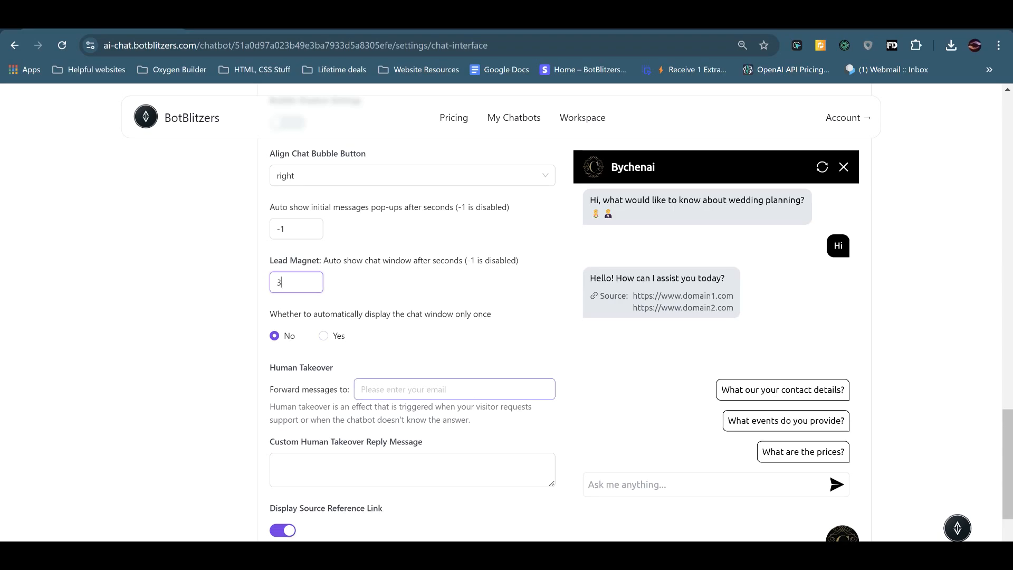
# - Look over the human takeover fields and turn off the source reference link display
pyautogui.scroll(-3, 559, 317)
pyautogui.click(346, 288)
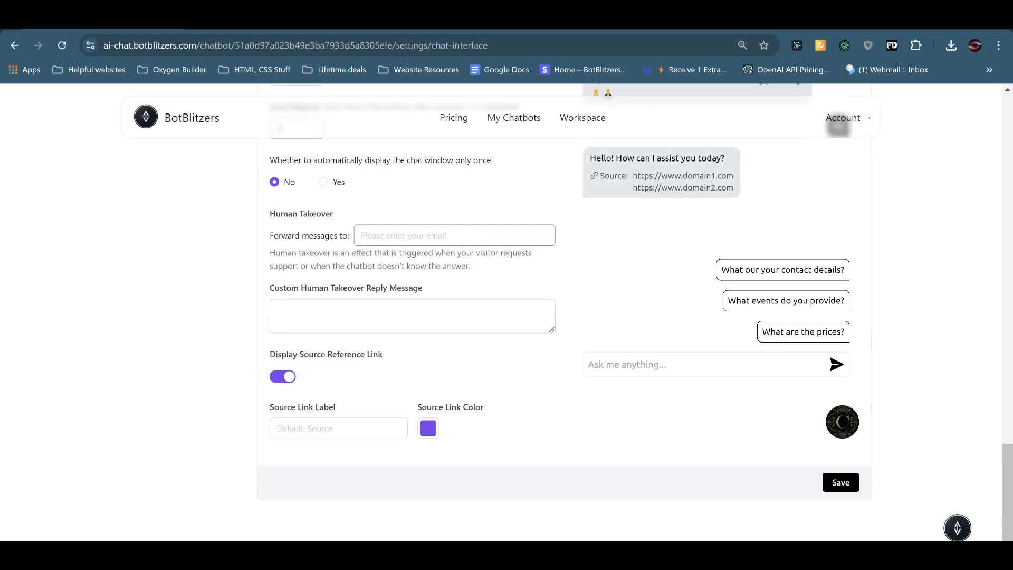
pyautogui.click(464, 236)
pyautogui.click(586, 224)
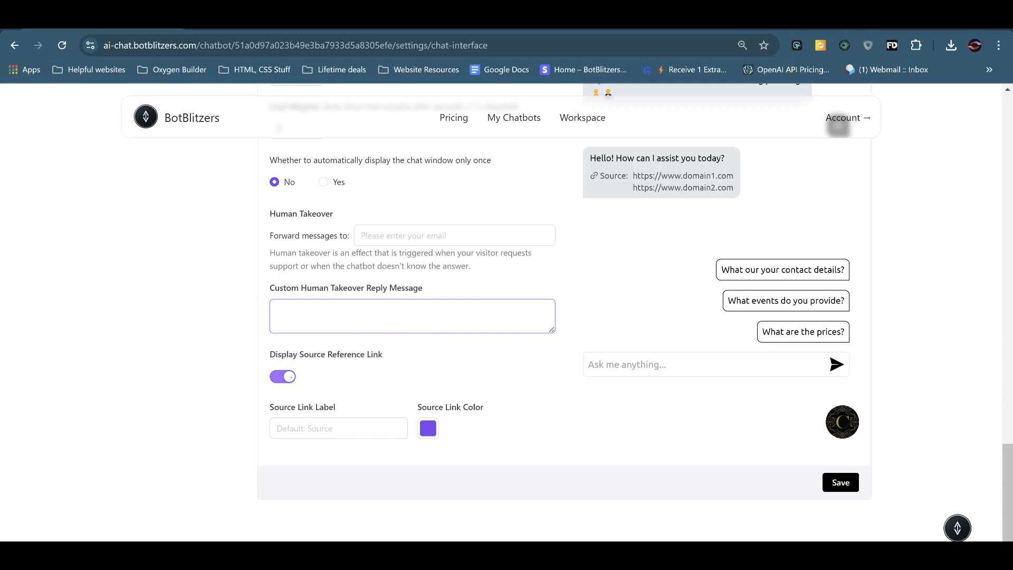
pyautogui.click(288, 378)
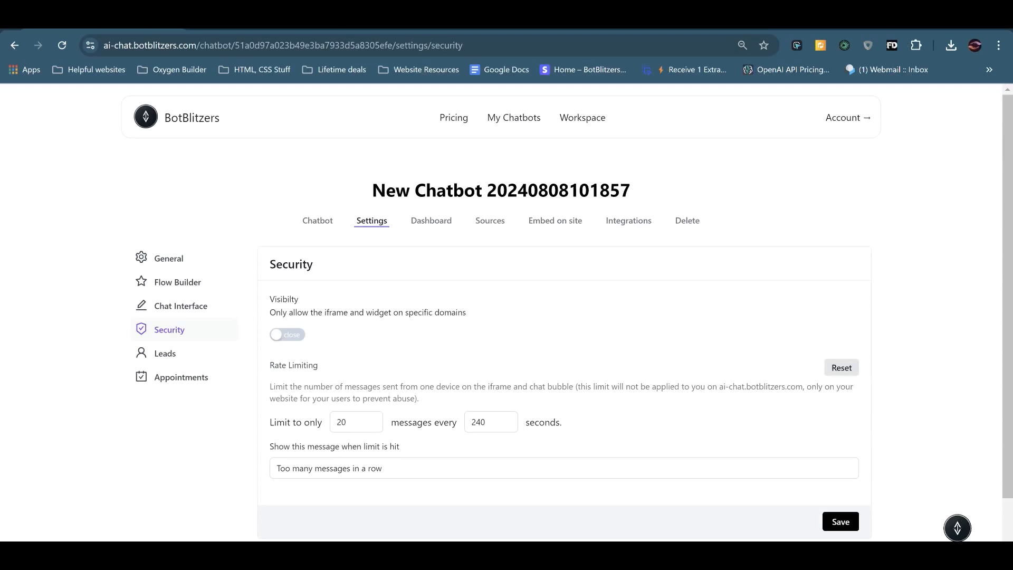
# - Examine the message rate limiting description in the chatbot's Security settings
pyautogui.moveTo(273, 386); pyautogui.dragTo(422, 400)
pyautogui.click(454, 402)
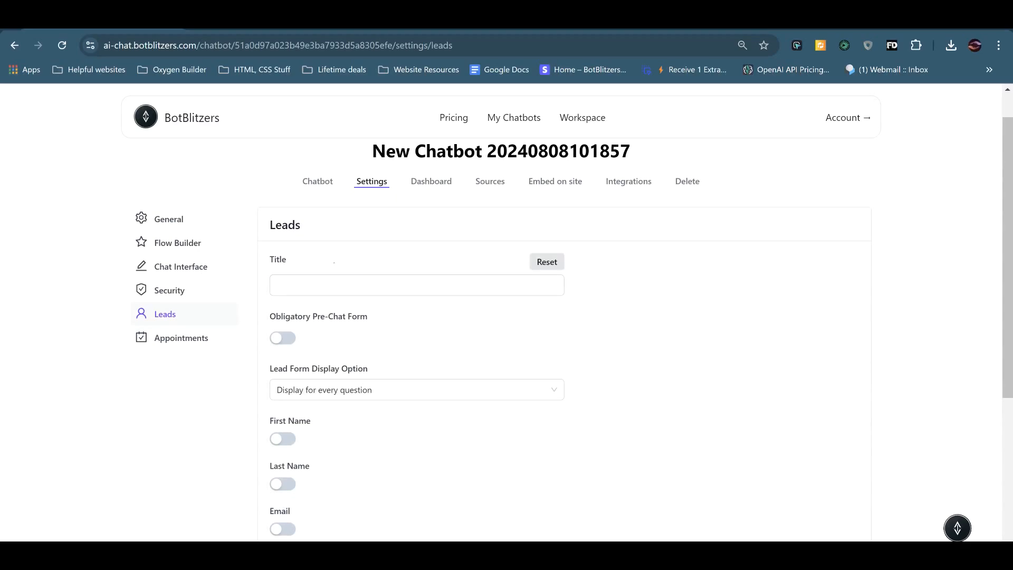
# - Enable the First Name and Last Name fields in the Leads settings, leaving the obligatory pre-chat form off
pyautogui.click(350, 286)
pyautogui.click(428, 345)
pyautogui.click(284, 338)
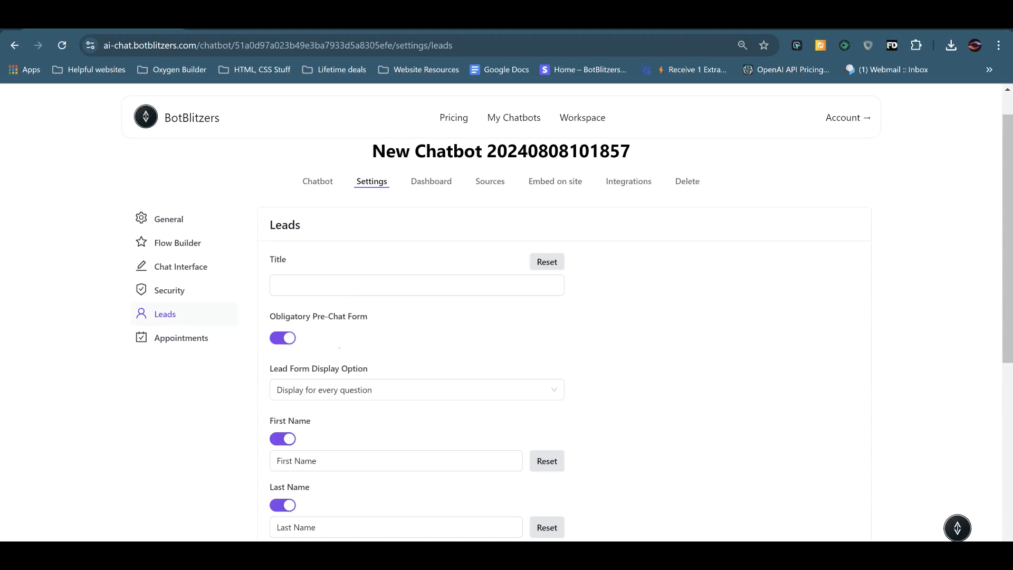
pyautogui.click(283, 337)
# - Examine the lead form display options and the remaining lead form settings
pyautogui.click(406, 391)
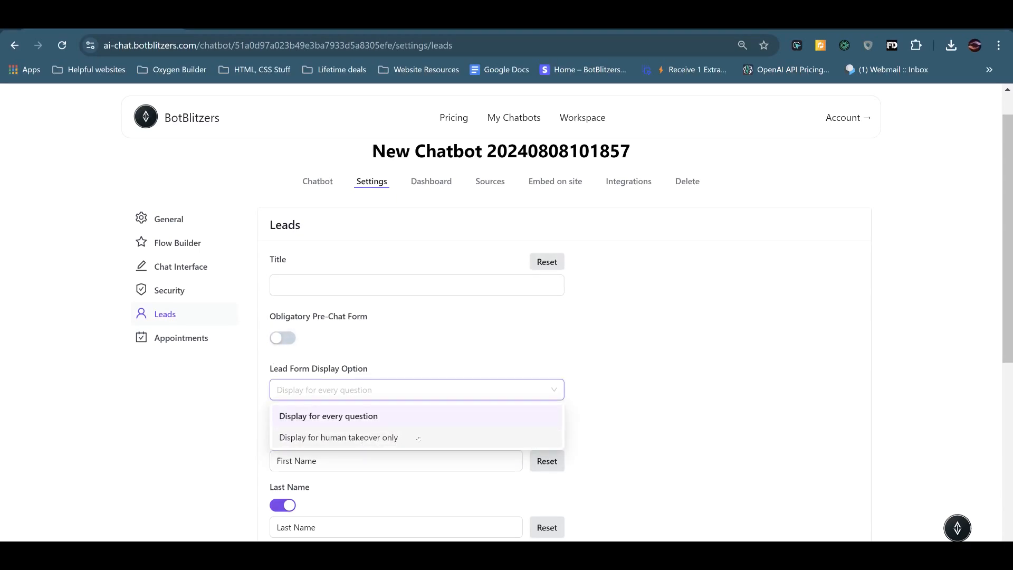
pyautogui.click(680, 382)
pyautogui.scroll(-6, 496, 375)
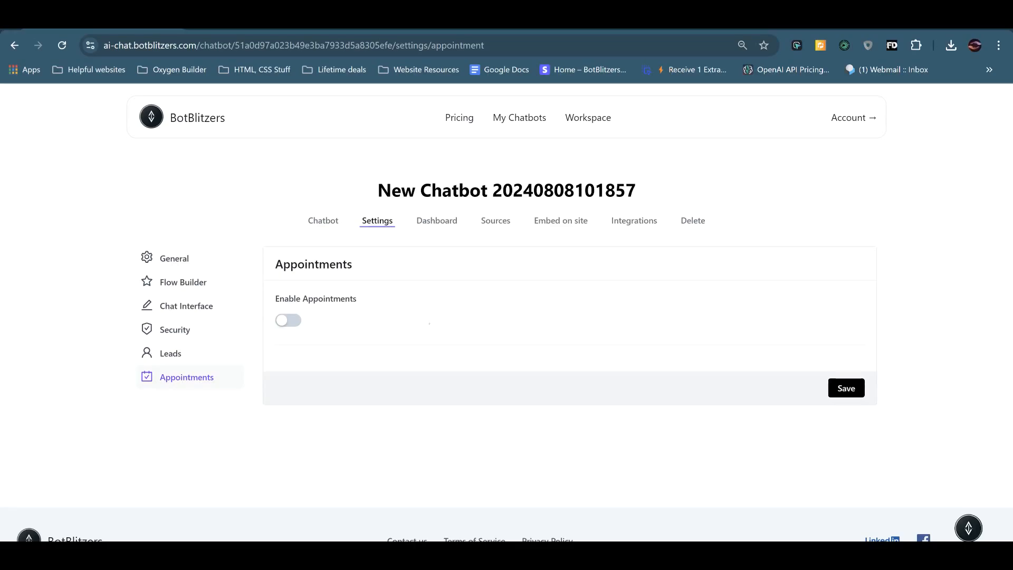
# - Enable appointments for the chatbot and start the Google Calendar authorization
pyautogui.click(297, 322)
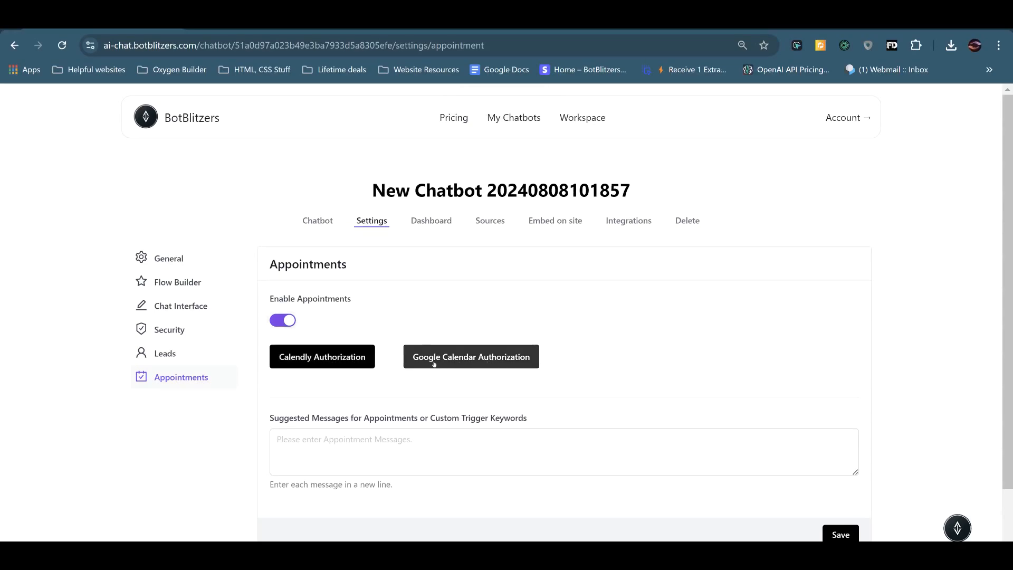
pyautogui.scroll(-2, 576, 368)
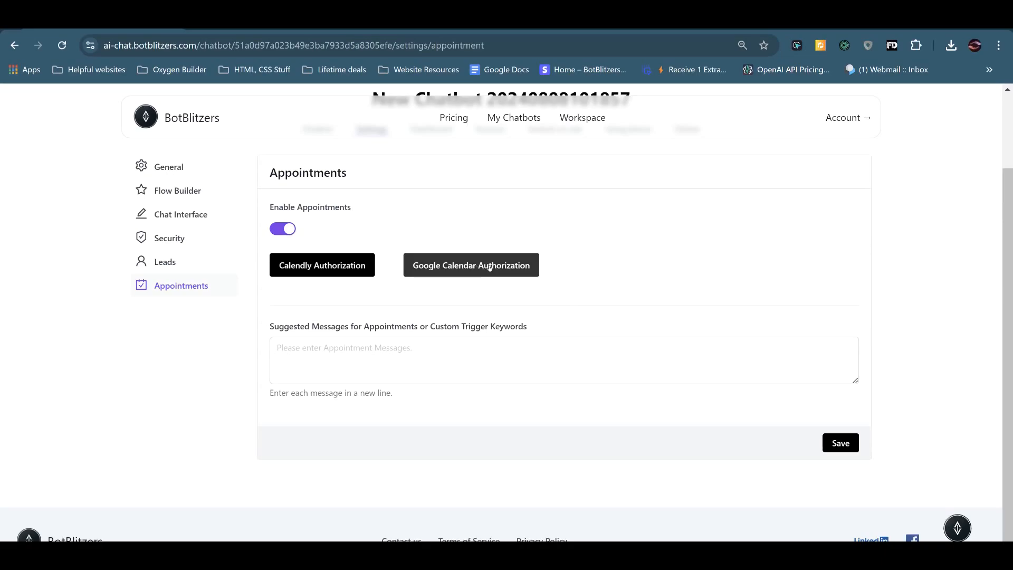
pyautogui.click(454, 270)
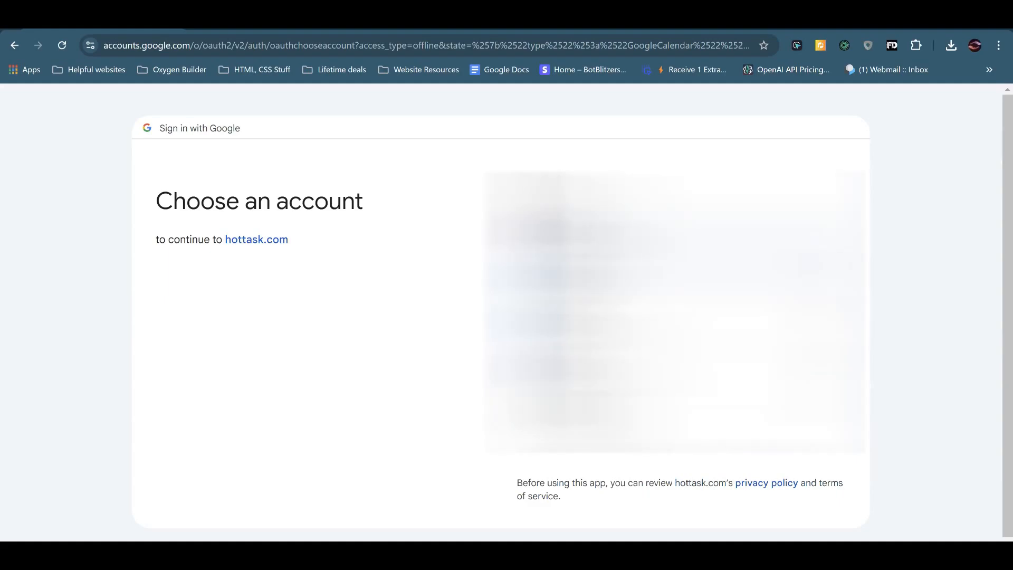
# - Choose the Google account, proceed to hottask.com despite the unverified app notice, and grant it Google Calendar access
pyautogui.click(607, 224)
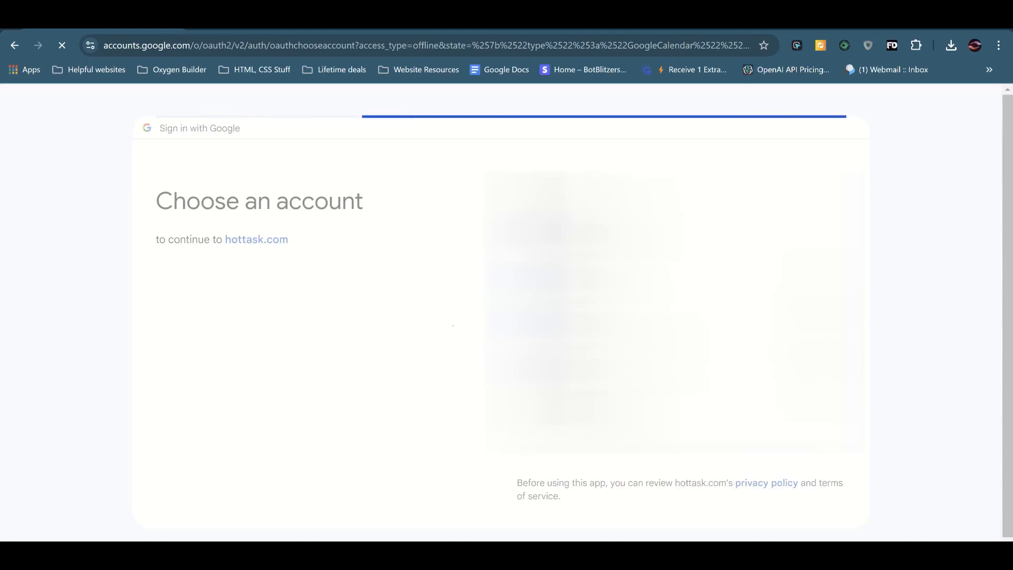
pyautogui.click(340, 331)
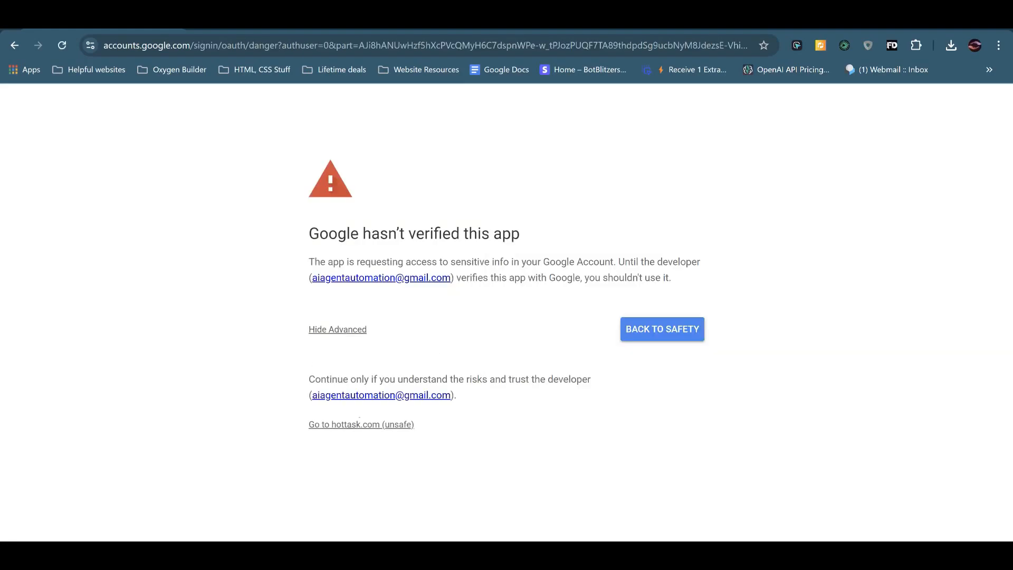
pyautogui.click(349, 329)
pyautogui.click(349, 329)
pyautogui.click(407, 427)
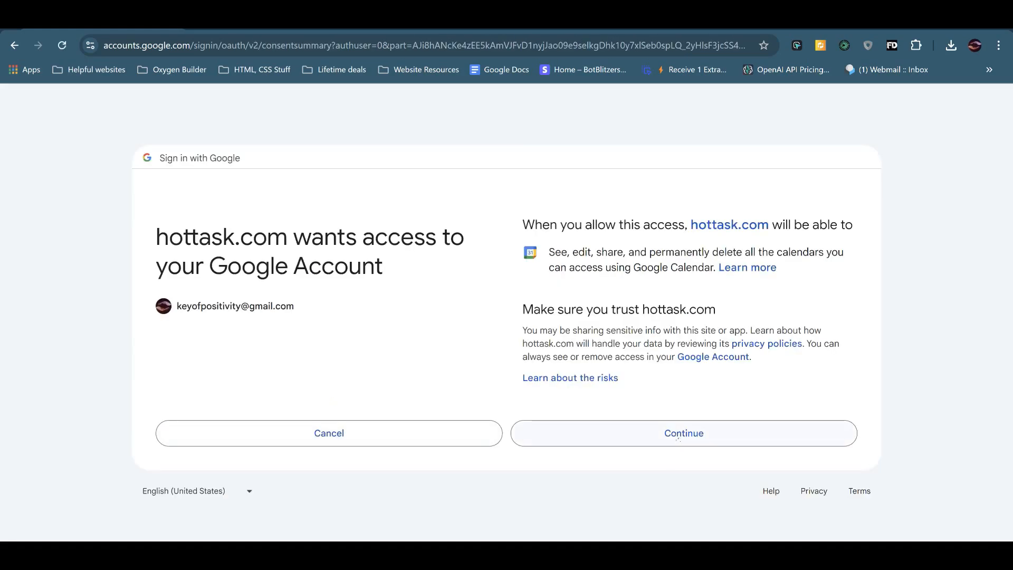
pyautogui.click(676, 442)
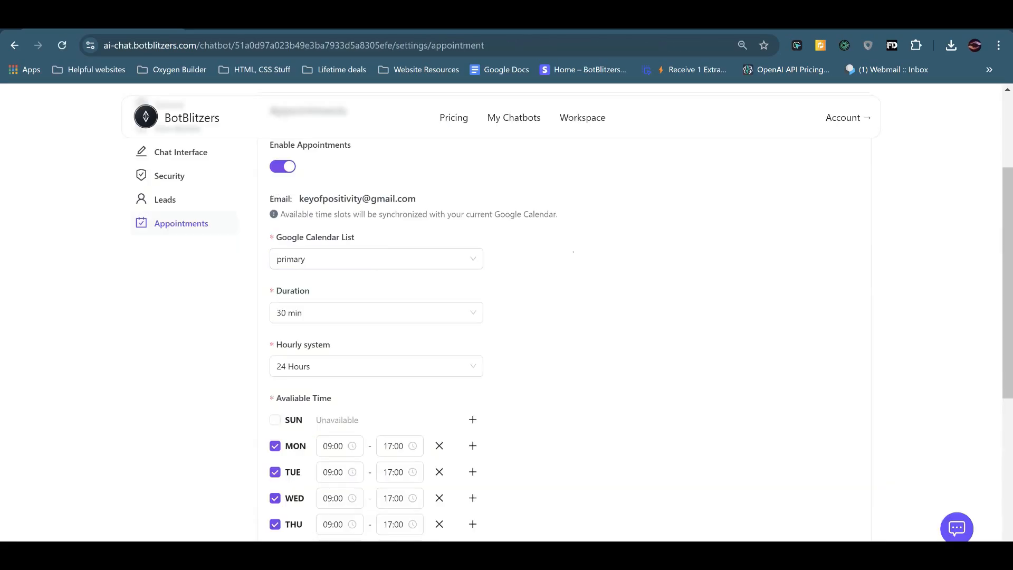
# - Examine the appointment settings, including the available times, the duration choices and the hourly system options, keeping 24 Hours
pyautogui.scroll(-5, 564, 317)
pyautogui.scroll(5, 565, 317)
pyautogui.scroll(-3, 572, 300)
pyautogui.scroll(3, 559, 293)
pyautogui.click(325, 315)
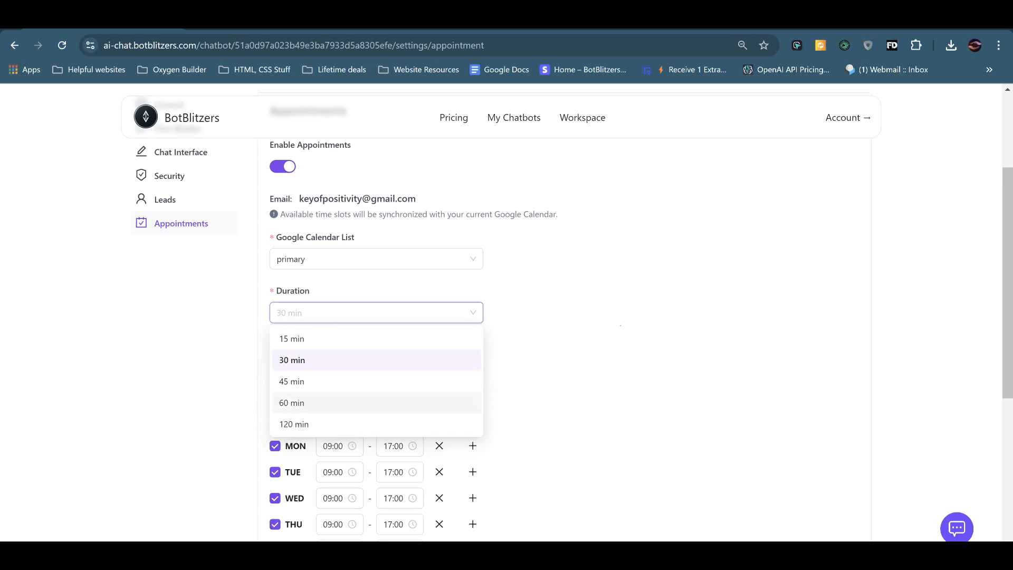
pyautogui.click(620, 326)
pyautogui.click(327, 367)
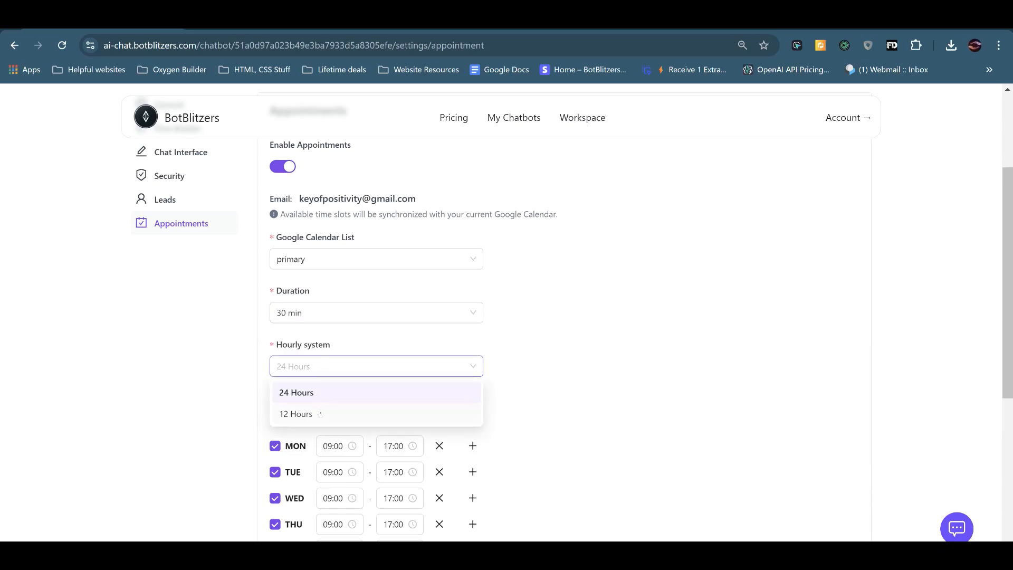
pyautogui.click(296, 392)
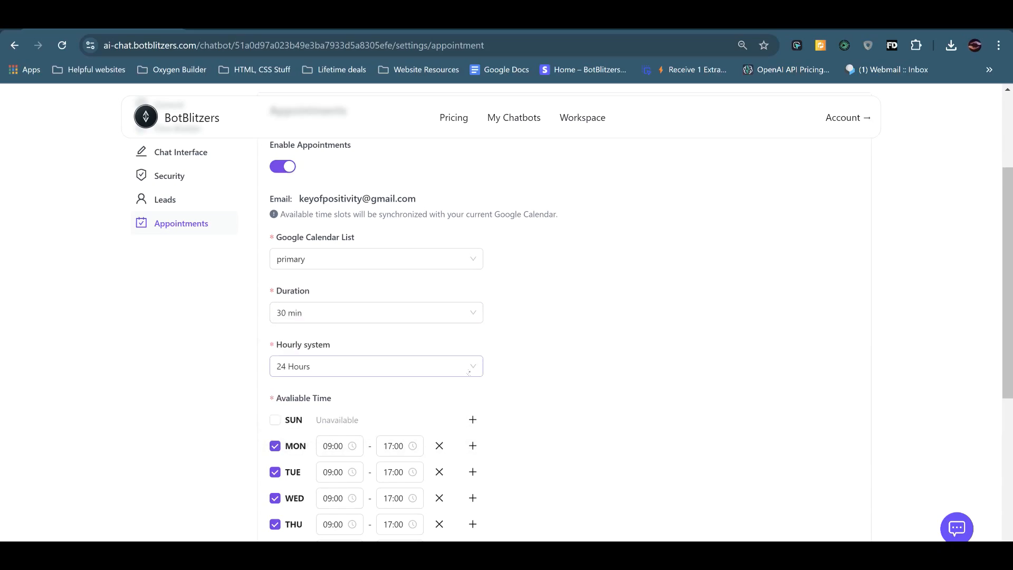
# - Limit the appointment availability to Tuesday, Wednesday and Thursday by disabling Monday and Friday
pyautogui.scroll(-3, 317, 370)
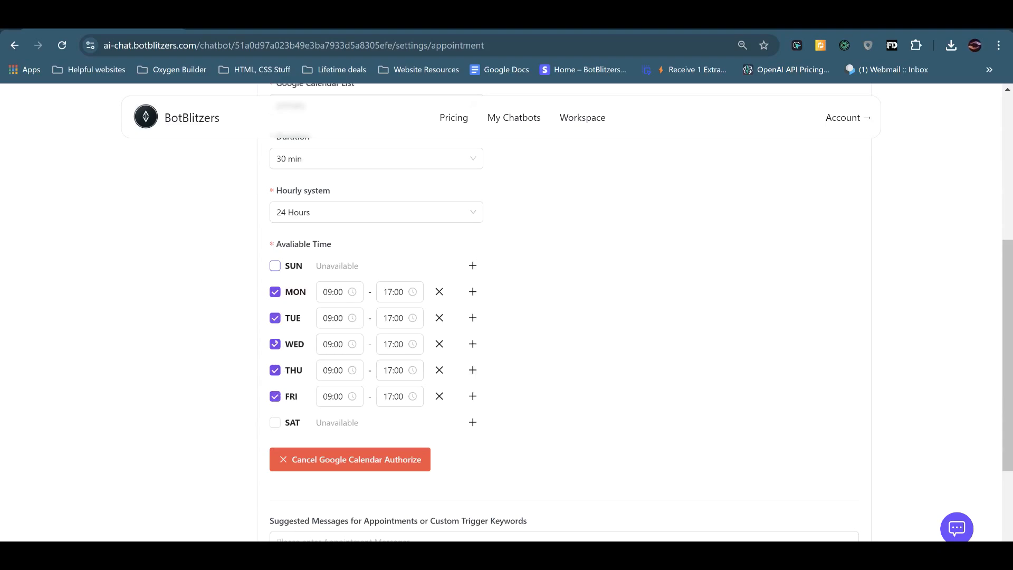
pyautogui.click(275, 396)
pyautogui.click(275, 370)
pyautogui.click(275, 292)
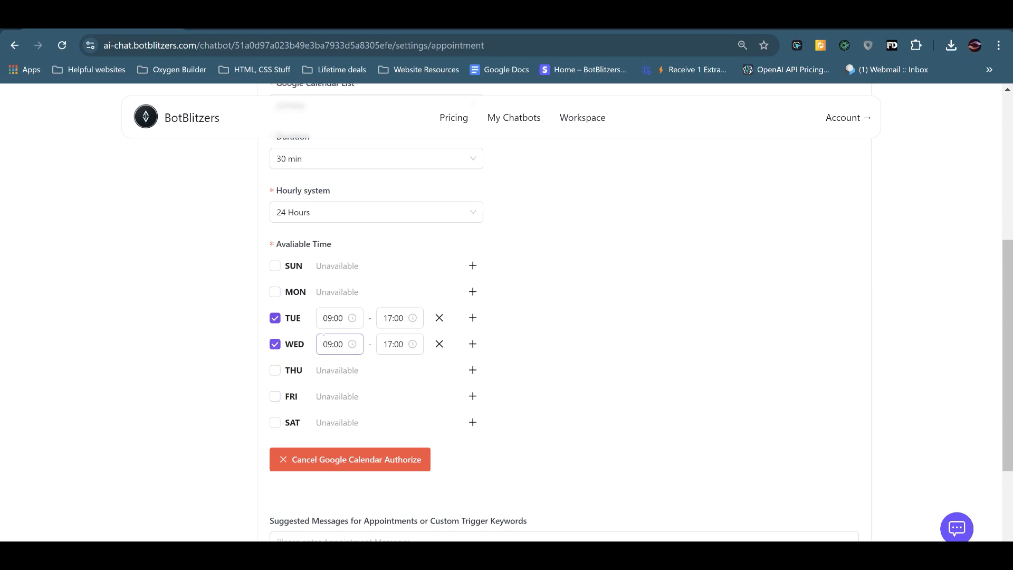
pyautogui.click(275, 370)
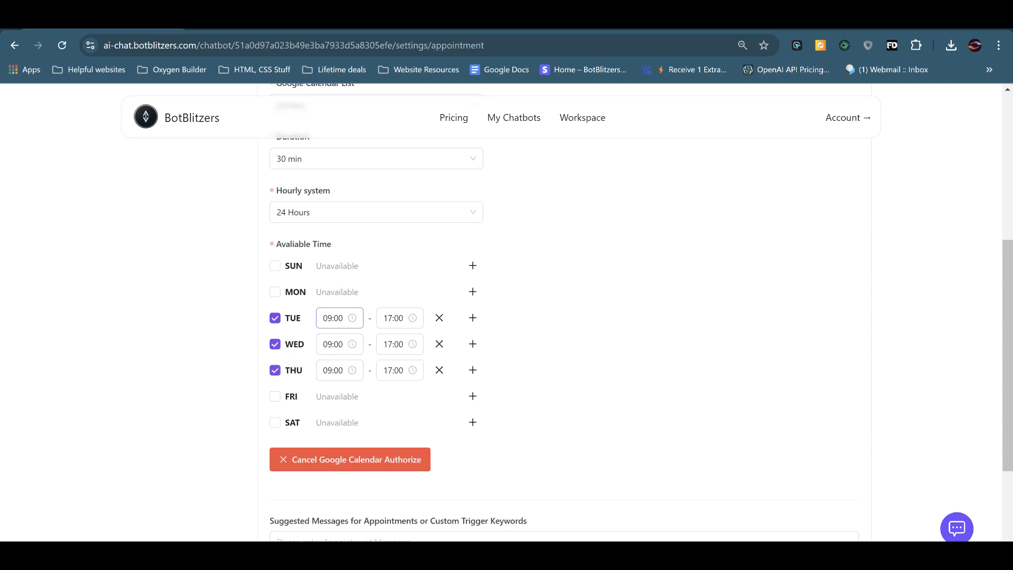
# - Set the available start time to 10:00 for Tuesday, Wednesday and Thursday, keeping the 17:00 end time
pyautogui.click(334, 318)
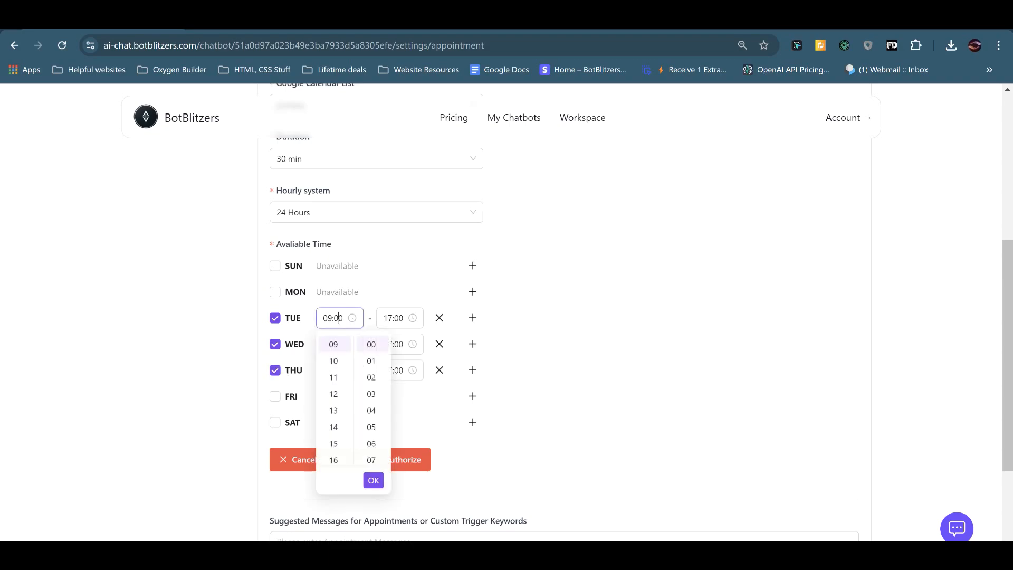
pyautogui.click(333, 361)
pyautogui.click(395, 318)
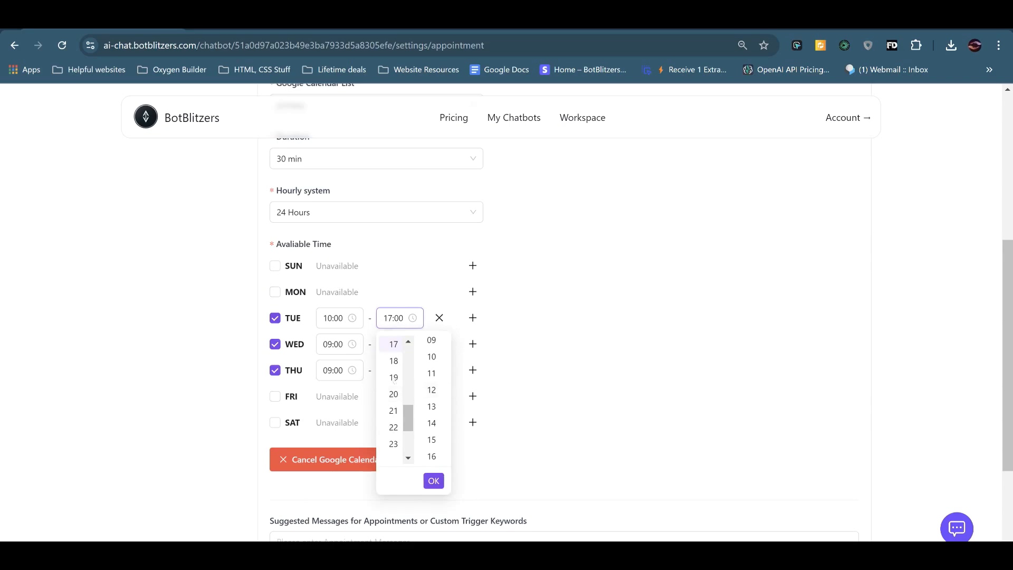
pyautogui.scroll(3, 394, 381)
pyautogui.scroll(-3, 393, 380)
pyautogui.click(490, 344)
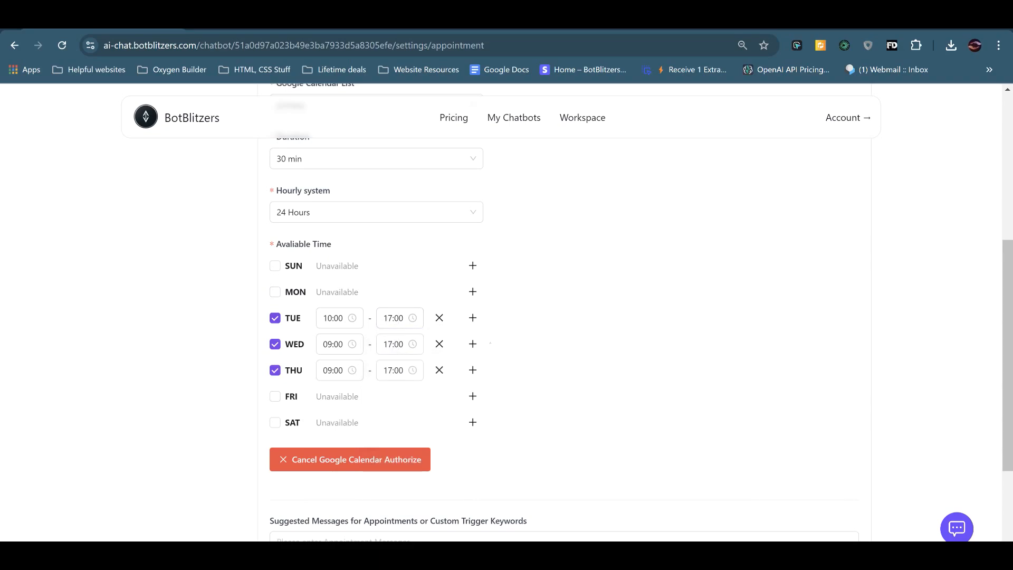
pyautogui.click(333, 344)
pyautogui.click(333, 384)
pyautogui.click(334, 370)
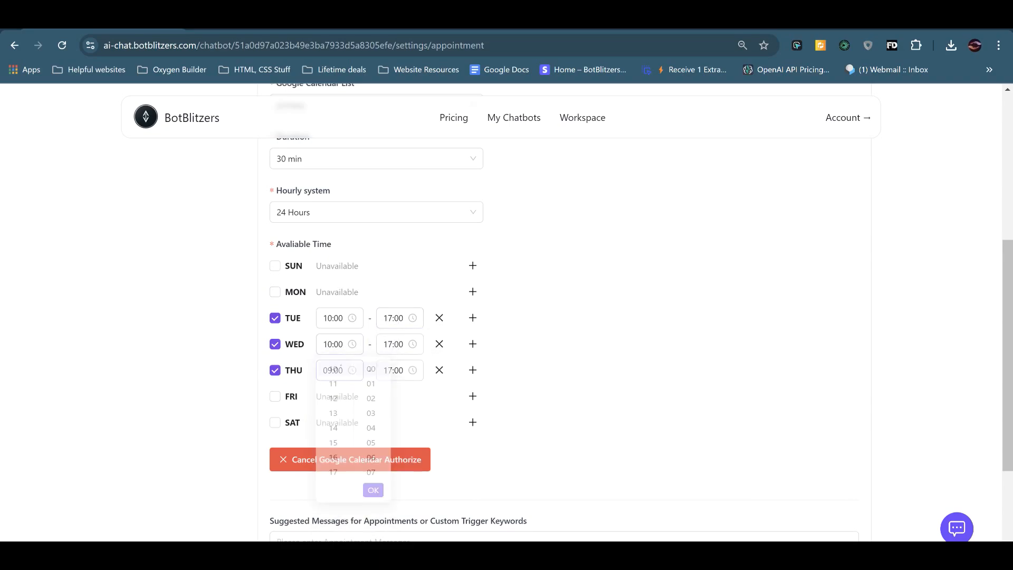
pyautogui.click(333, 411)
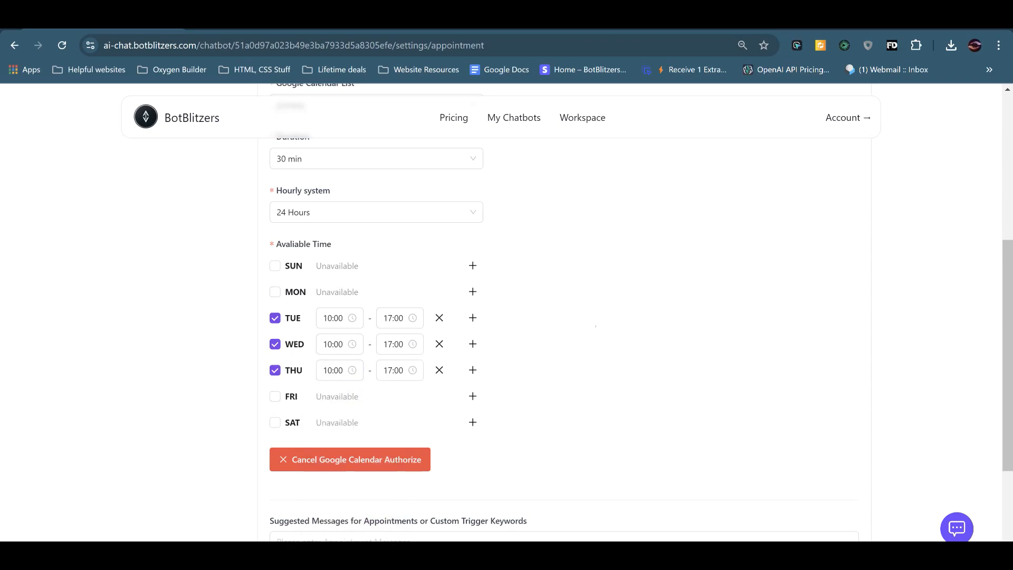
# - Add "Book Appointment please" as the suggested appointment message and save the appointment settings
pyautogui.scroll(-3, 624, 340)
pyautogui.click(502, 397)
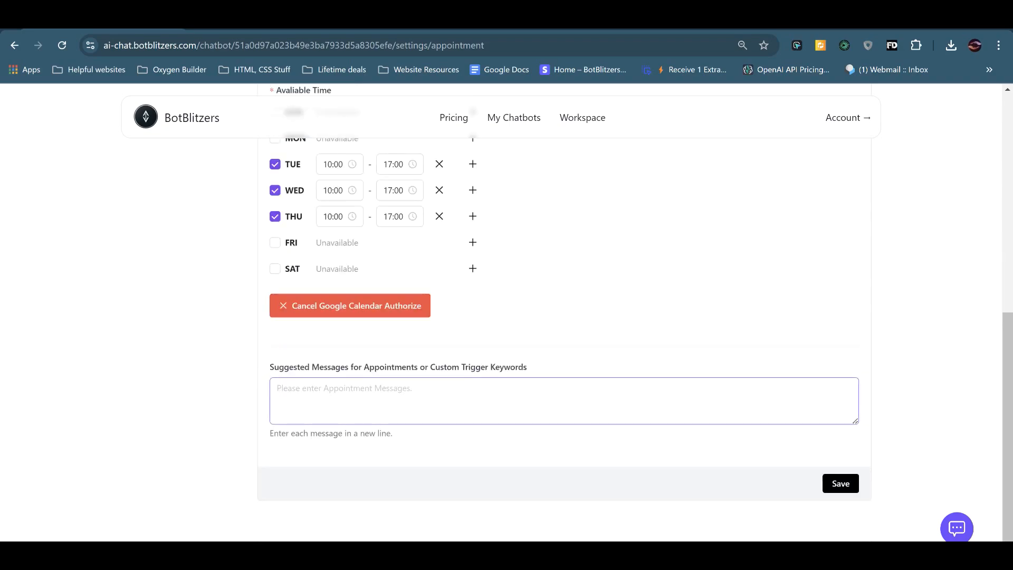
pyautogui.write('Book Appointme')
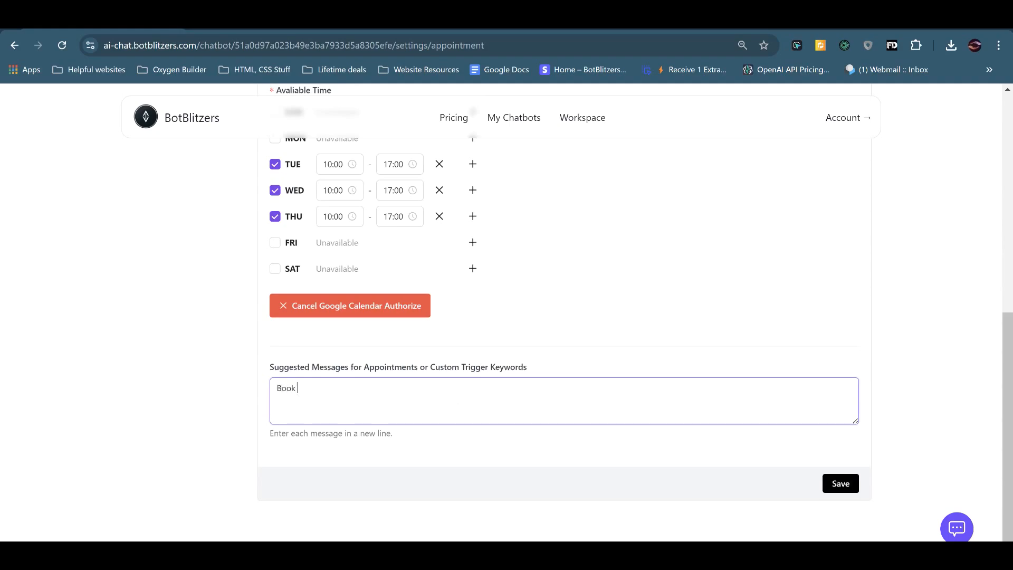
pyautogui.press('BackSpace')
pyautogui.press('BackSpace')
pyautogui.write('ment please')
pyautogui.click(841, 483)
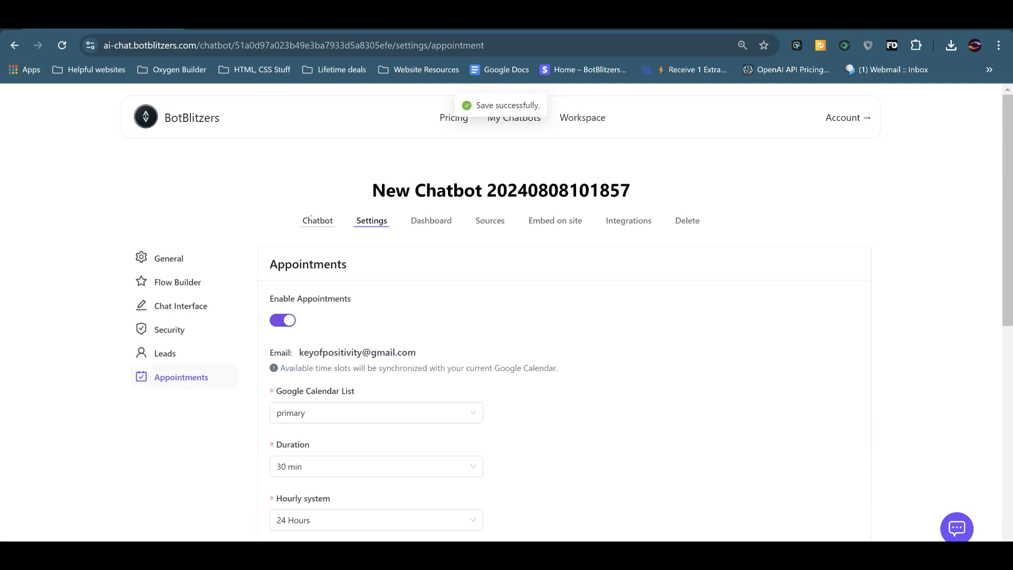
# - Test booking in the chatbot preview with "Book Appointment please", request "wednesday at 11:30" and supply the contact's email
pyautogui.click(317, 221)
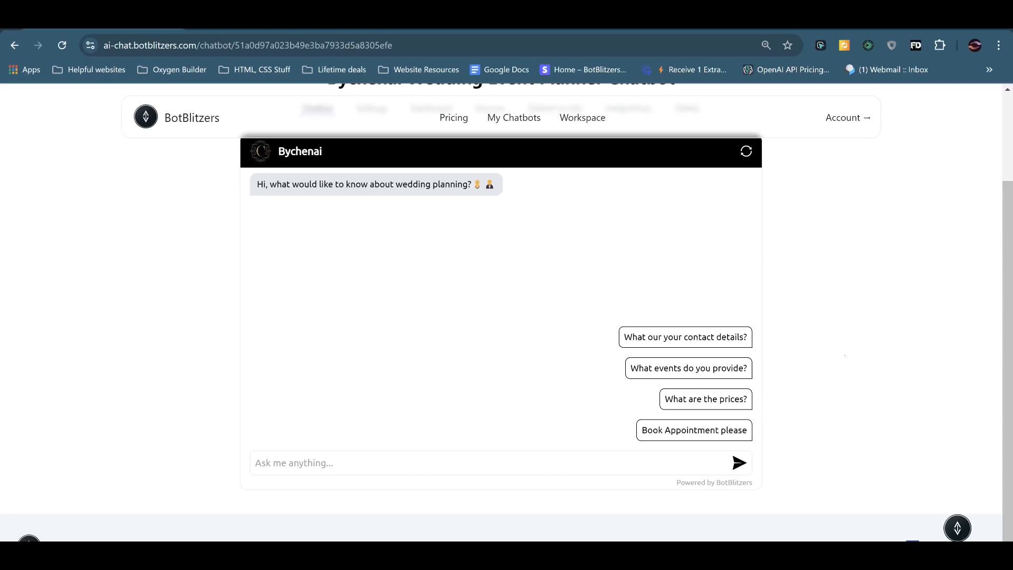
pyautogui.scroll(-1, 893, 308)
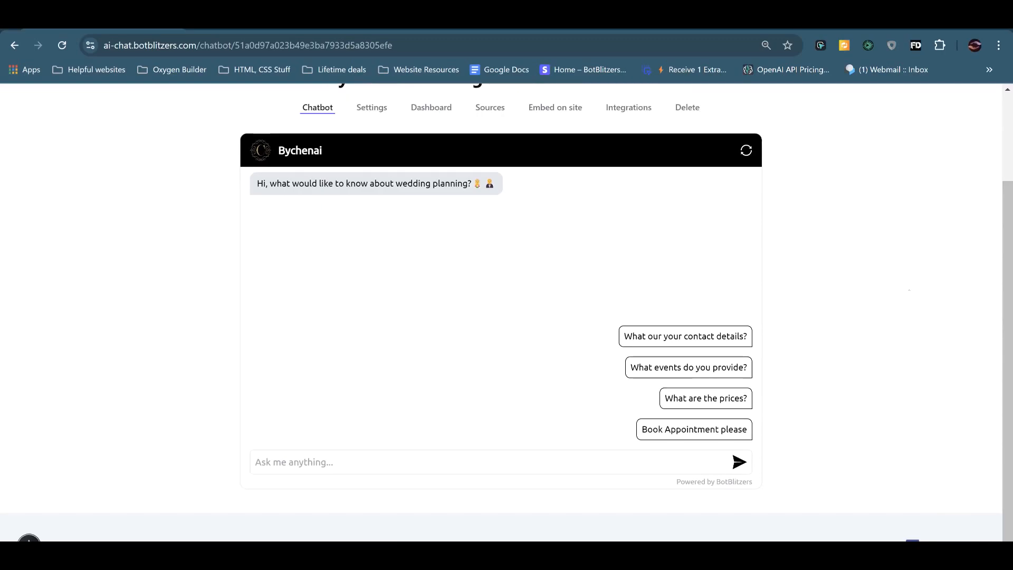
pyautogui.scroll(1, 893, 308)
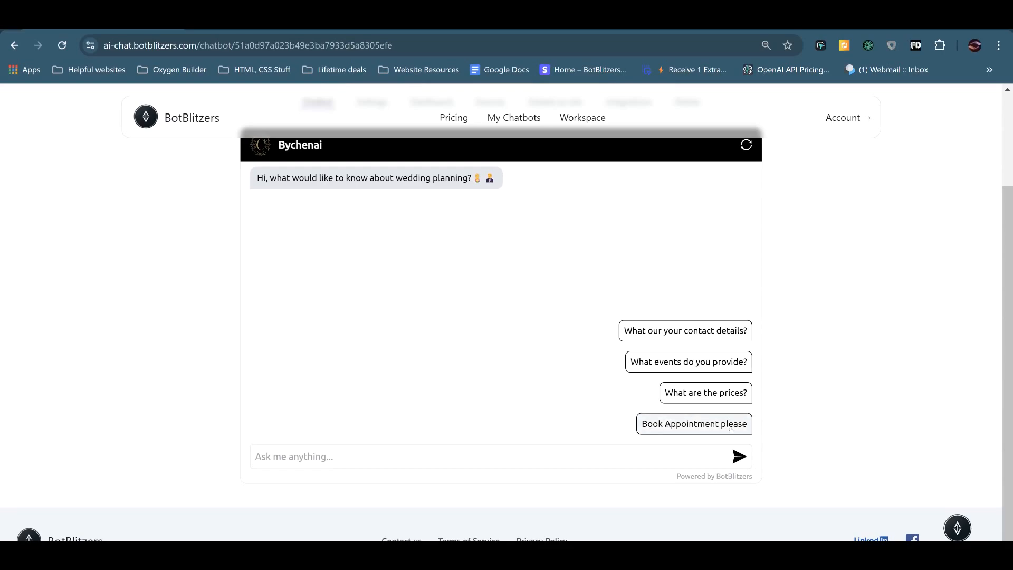
pyautogui.click(705, 425)
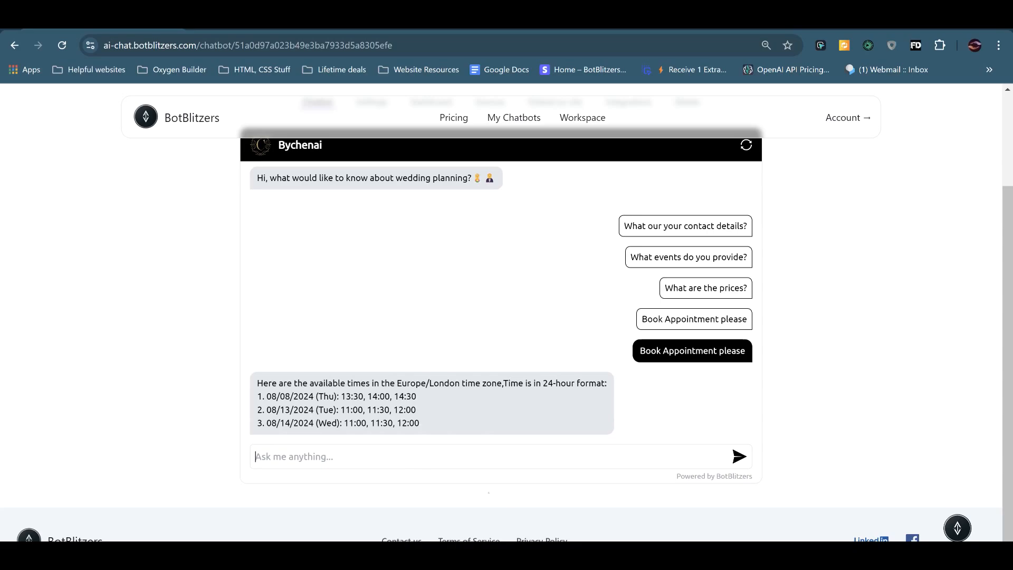
pyautogui.write('wednesday at 11:30')
pyautogui.press('Return')
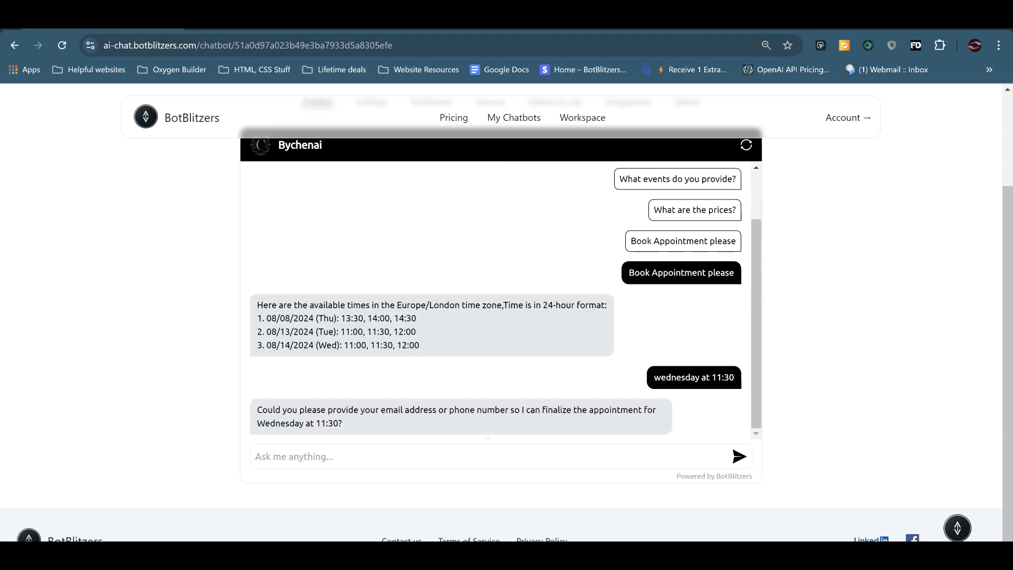
pyautogui.write('email is:')
pyautogui.hotkey('ctrl', 'v')
pyautogui.press('Return')
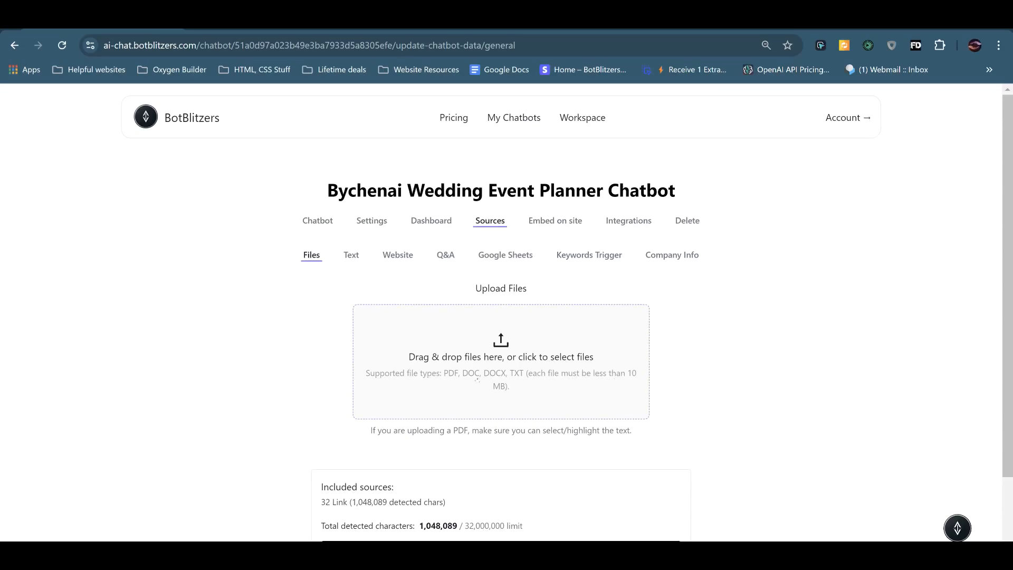
# - Examine the Text source and the Website source options, including crawling, sitemap, CSV upload and the included links
pyautogui.click(351, 255)
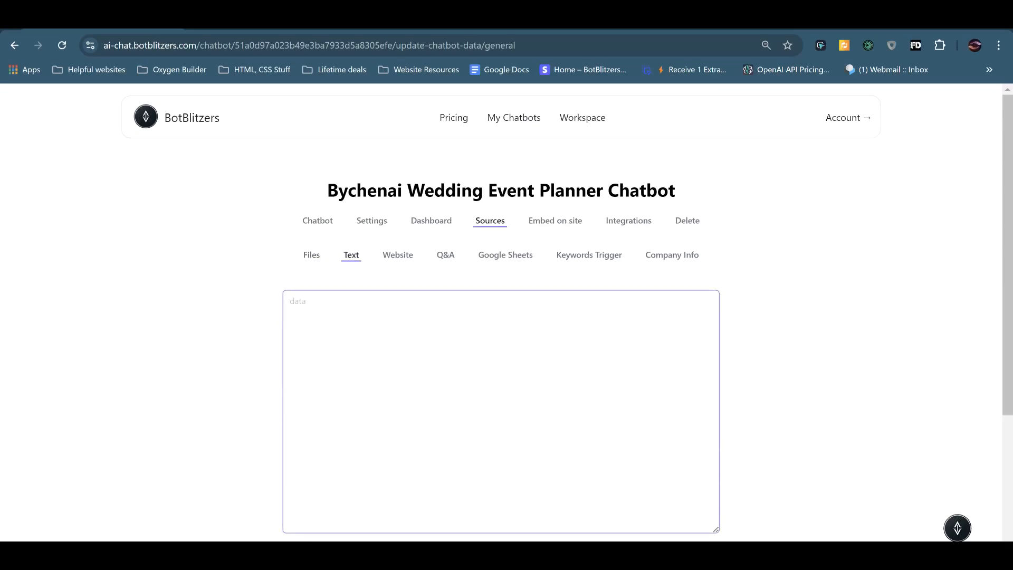
pyautogui.click(398, 255)
pyautogui.scroll(-3, 414, 344)
pyautogui.scroll(3, 414, 344)
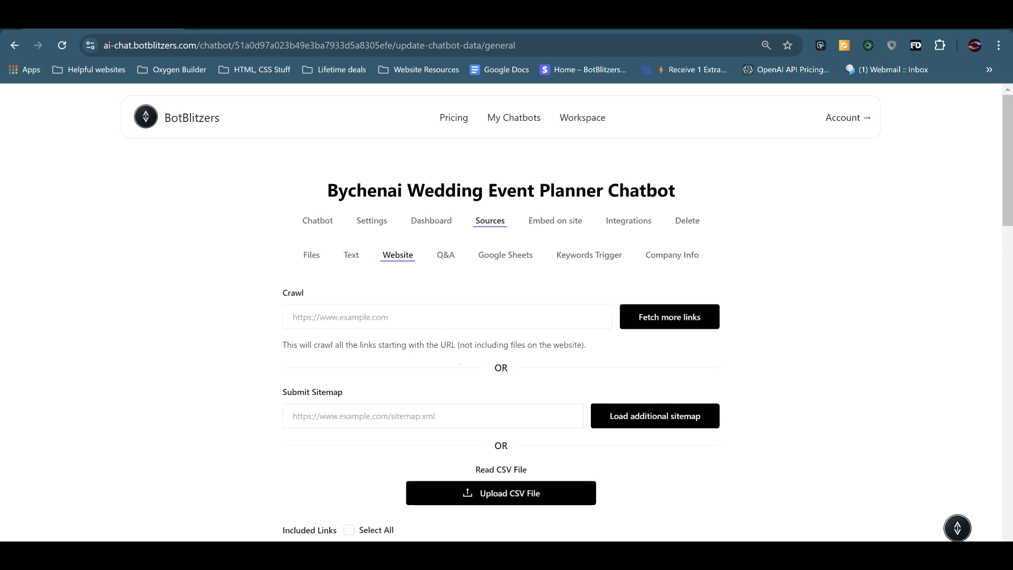
pyautogui.scroll(-3, 460, 365)
pyautogui.scroll(3, 417, 395)
# - Add a Q&A source with the question "what is ai?" and the answer "AI Can help businesses thrive and do a lot of the manual work"
pyautogui.click(446, 256)
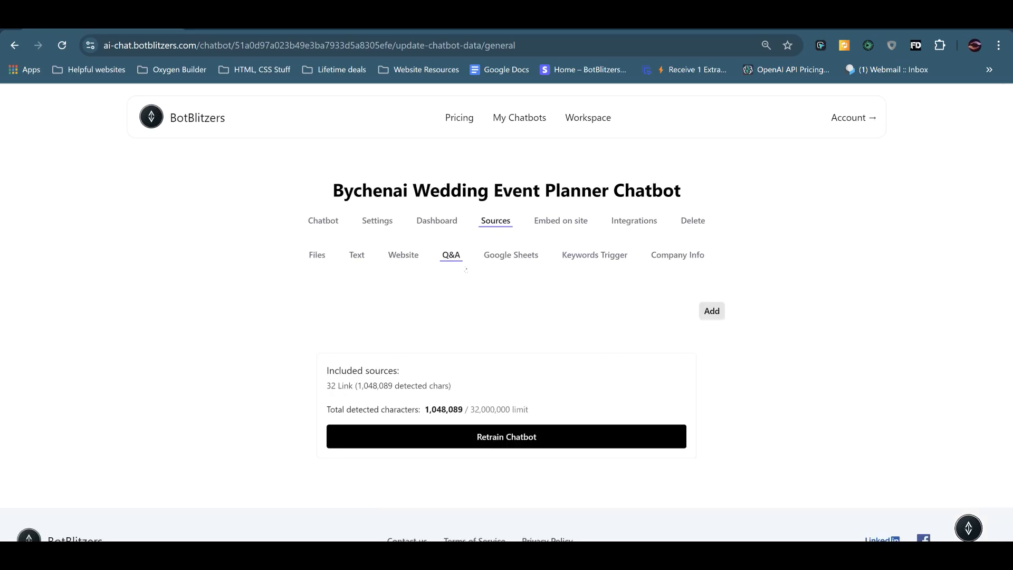
pyautogui.click(713, 311)
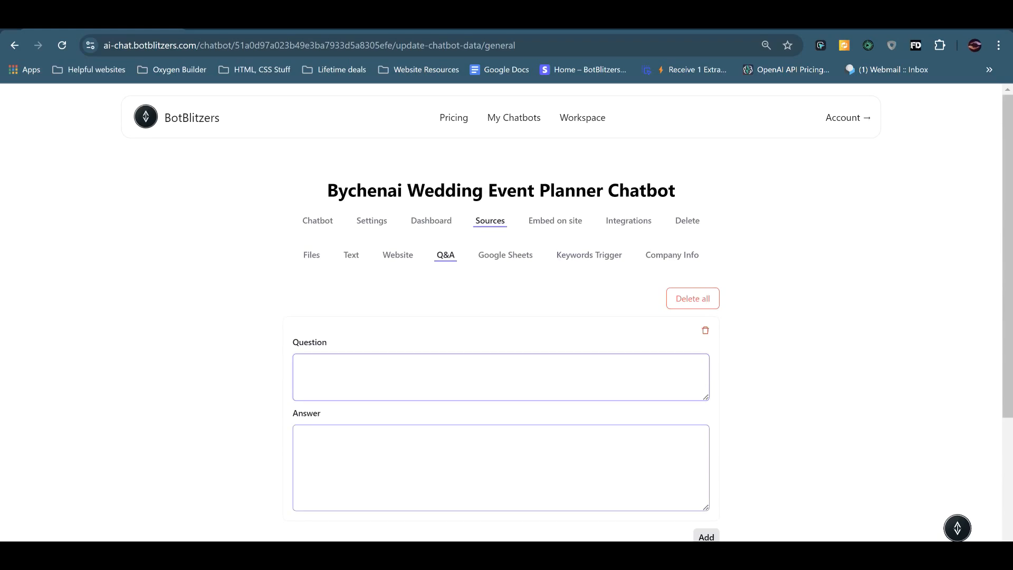
pyautogui.click(501, 460)
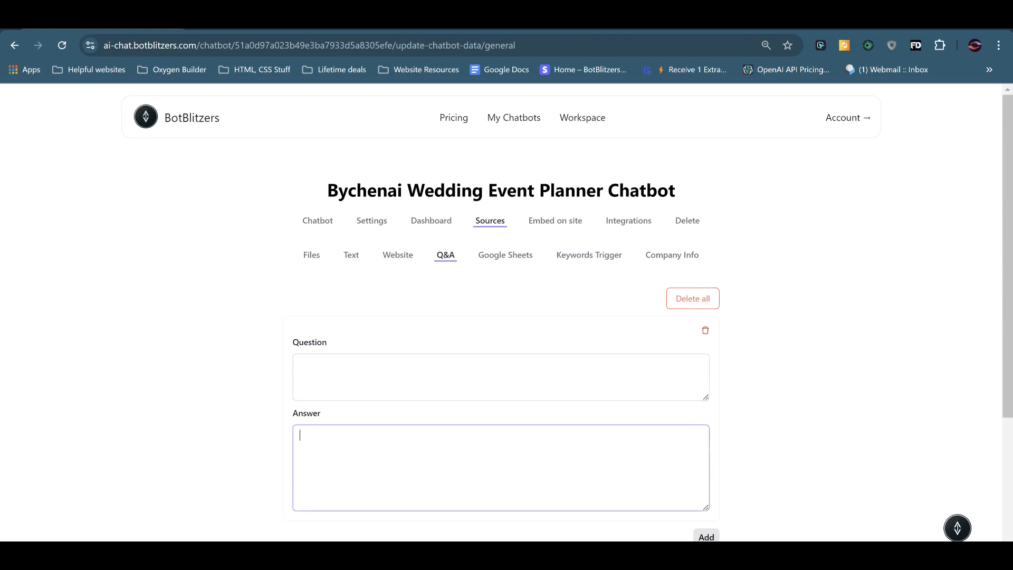
pyautogui.click(500, 378)
pyautogui.write('what is ai??')
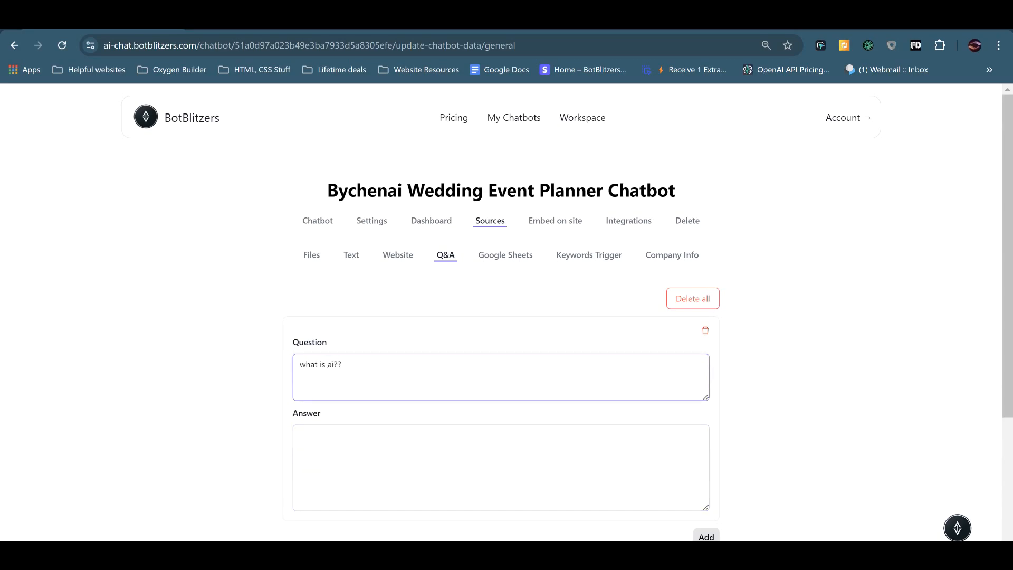
pyautogui.press('Tab')
pyautogui.write('A')
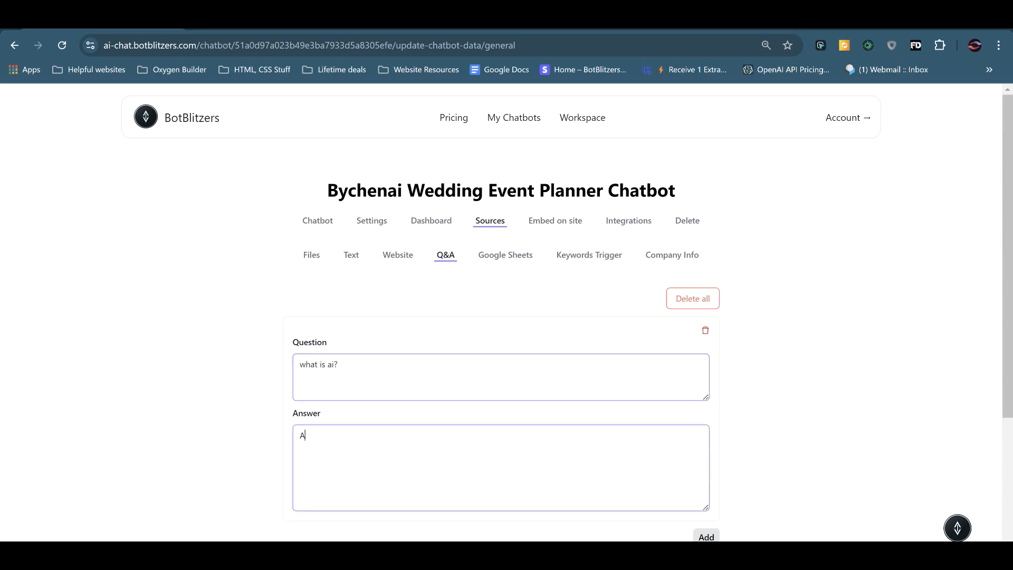
pyautogui.write('I Can help businesses thrive and do a l')
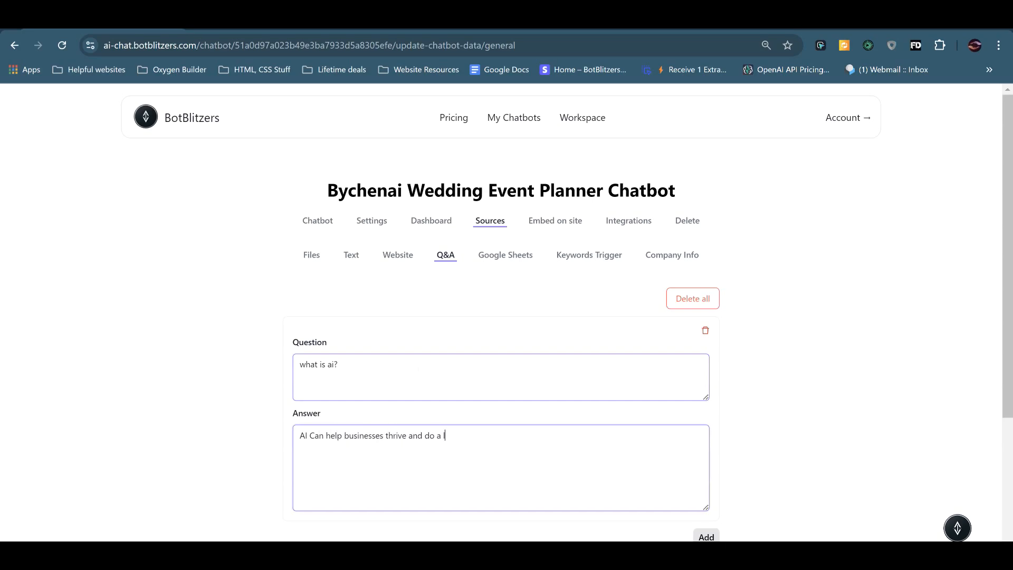
pyautogui.write('ot of the manual work')
pyautogui.scroll(-3, 507, 317)
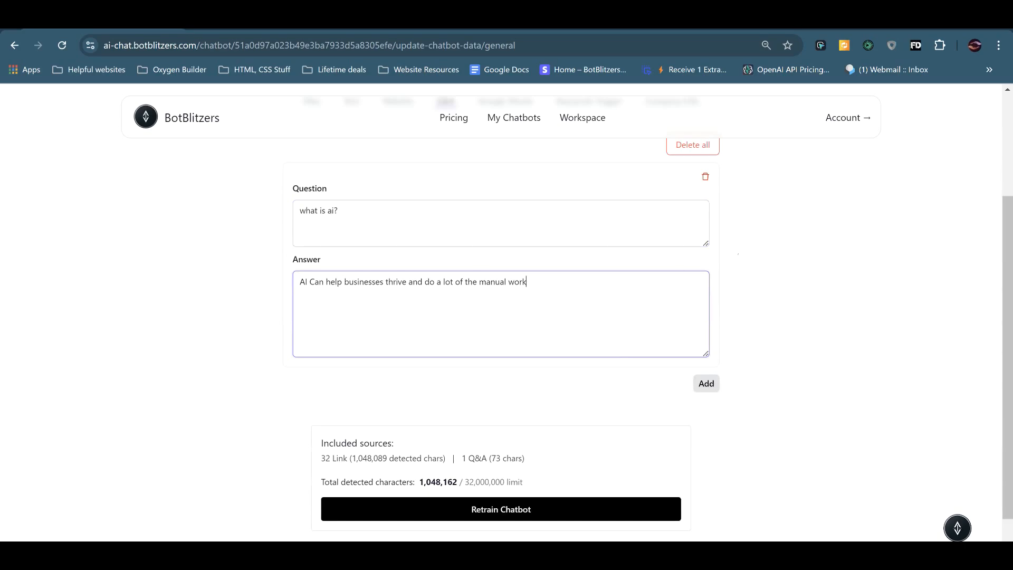
# - Delete all Q&A entries from the chatbot's sources and confirm the deletion
pyautogui.scroll(3, 507, 316)
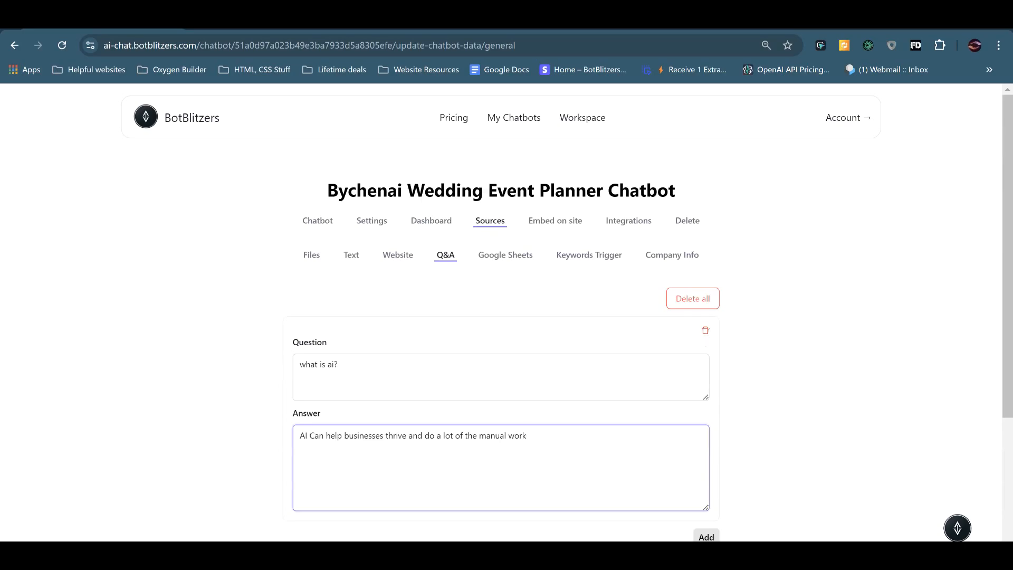
pyautogui.click(692, 299)
pyautogui.click(591, 348)
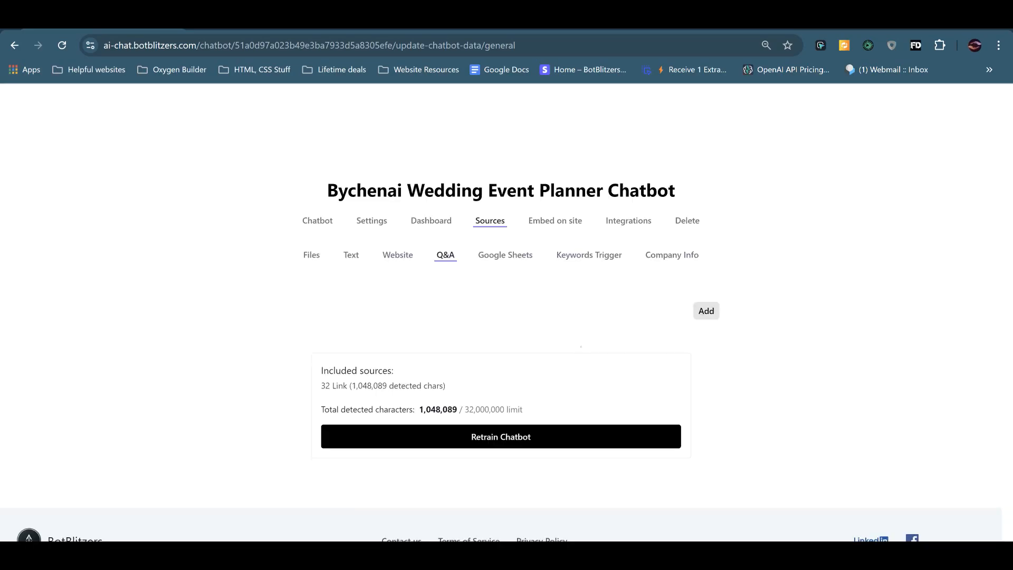
# - Examine the setup instructions for using Google Sheets as a chatbot source
pyautogui.click(509, 255)
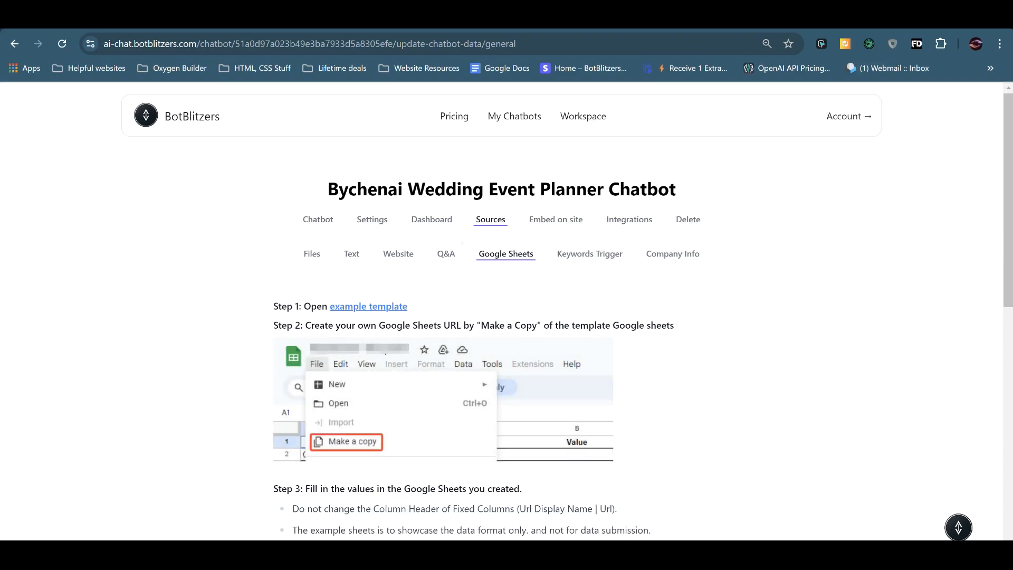
pyautogui.scroll(-10, 602, 295)
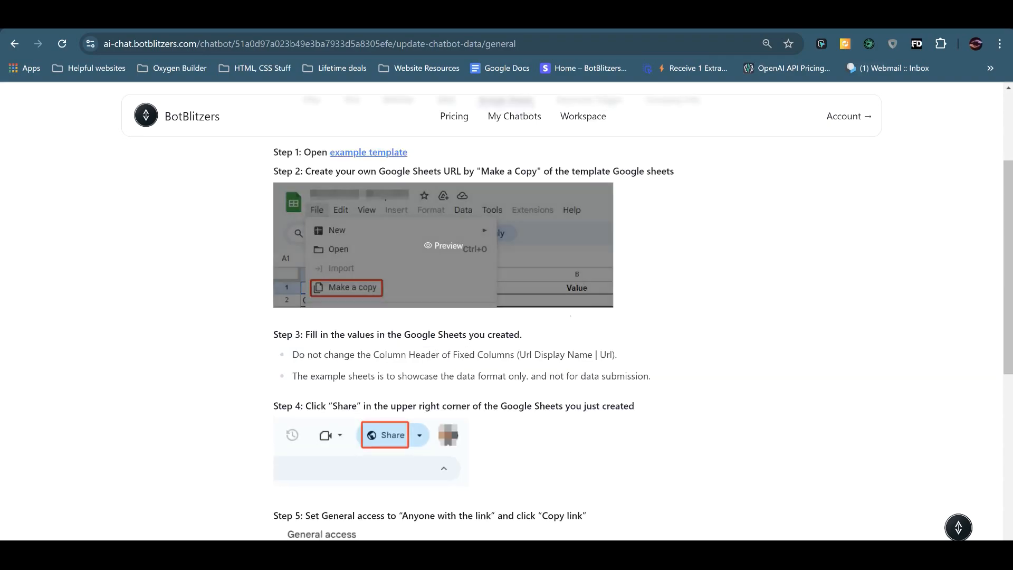
pyautogui.scroll(10, 507, 316)
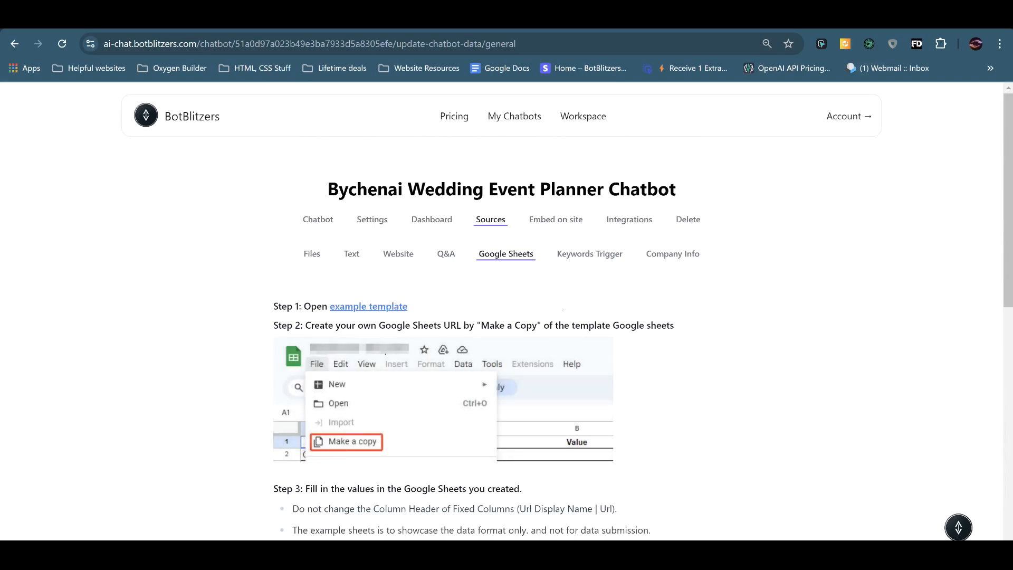
# - Examine the Keywords Trigger source, including its keyword and answer fields and the save option
pyautogui.click(589, 255)
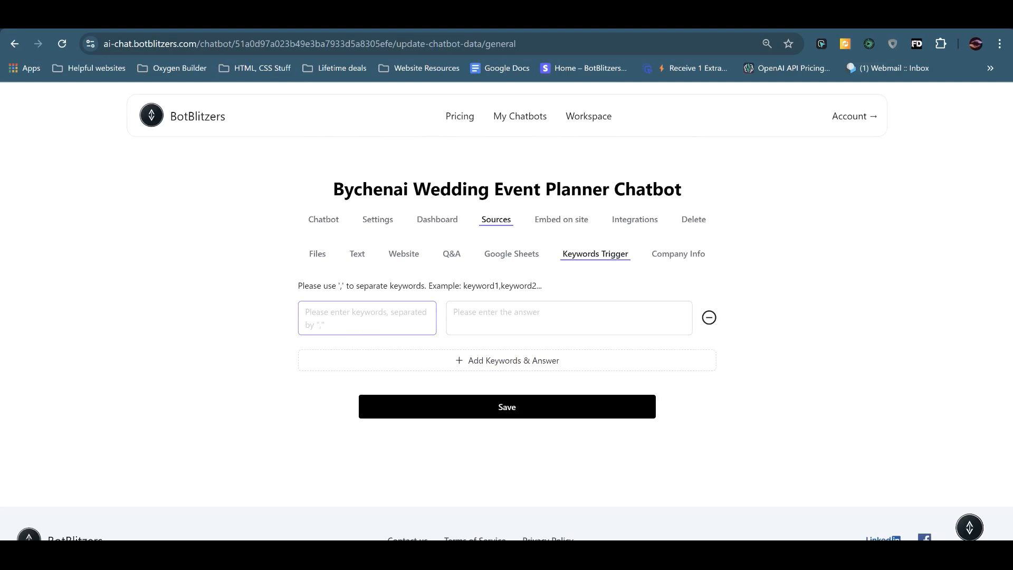
pyautogui.press('Tab')
pyautogui.click(569, 318)
pyautogui.click(508, 407)
pyautogui.click(569, 318)
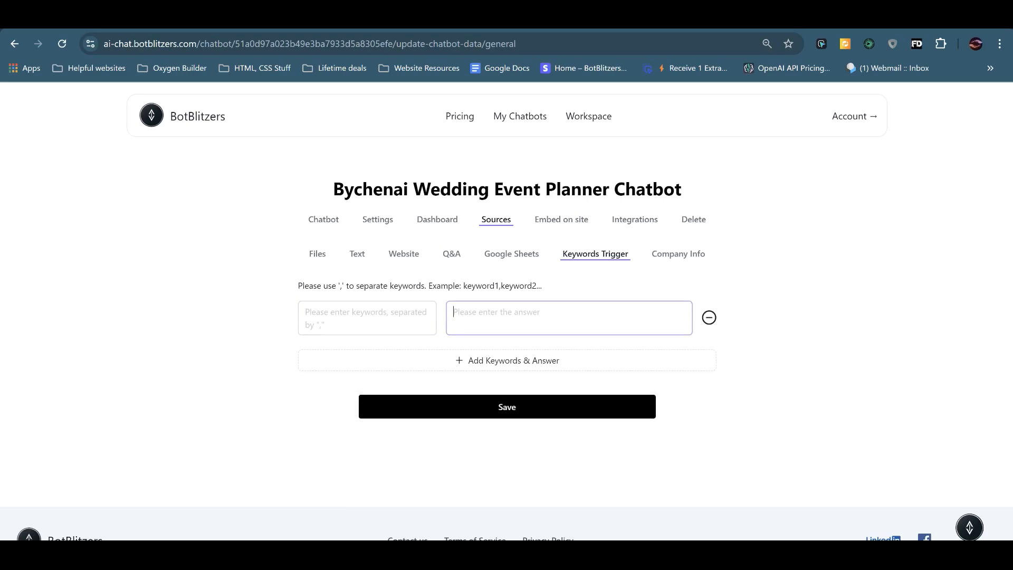
pyautogui.click(569, 407)
# - Examine the Company Info source form, from company name and contact details through product description, website and business hours, and briefly check the site's chat widget
pyautogui.click(678, 253)
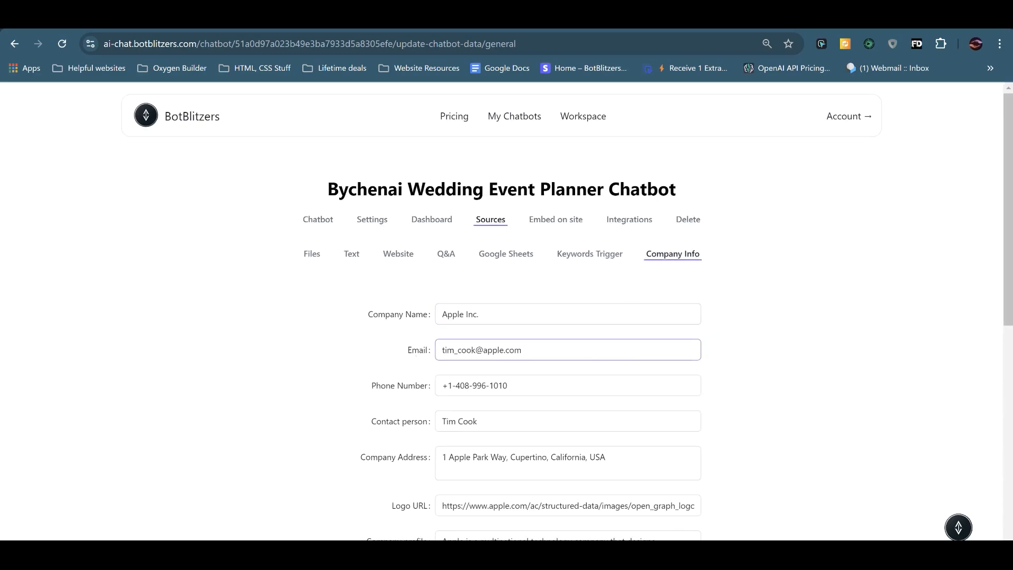
pyautogui.scroll(-3, 512, 349)
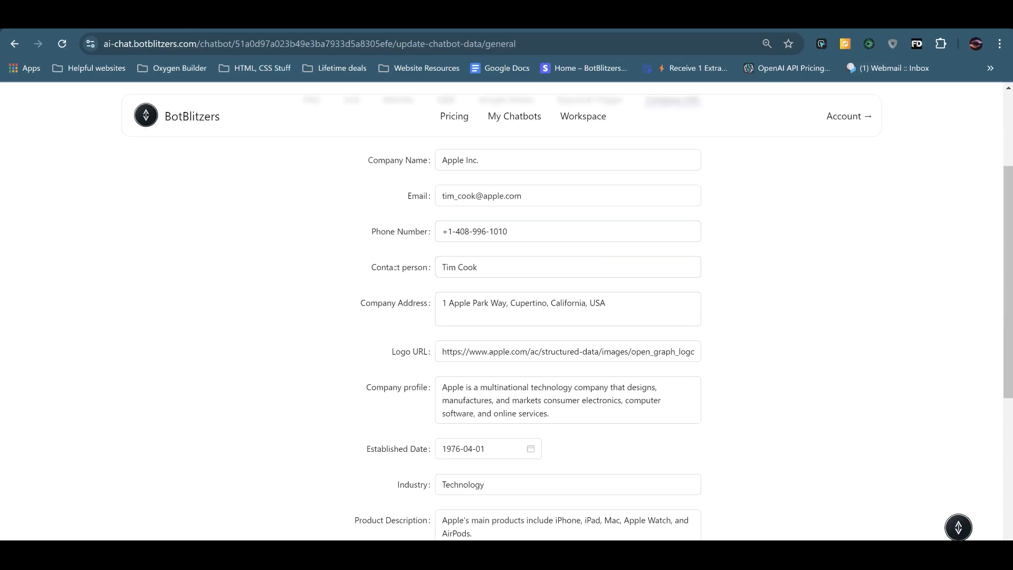
pyautogui.scroll(-6, 568, 400)
pyautogui.scroll(9, 568, 399)
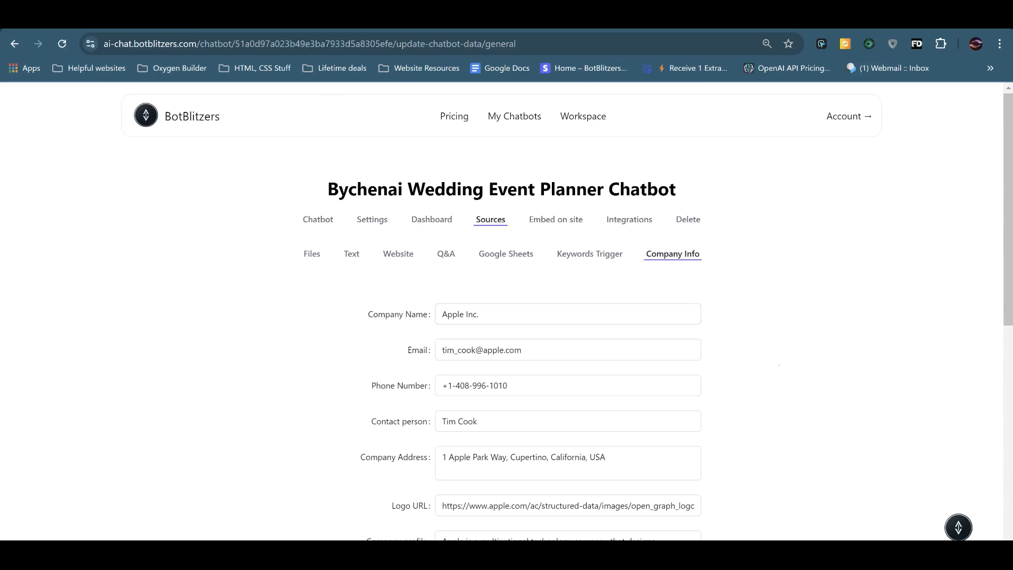
pyautogui.scroll(-6, 567, 316)
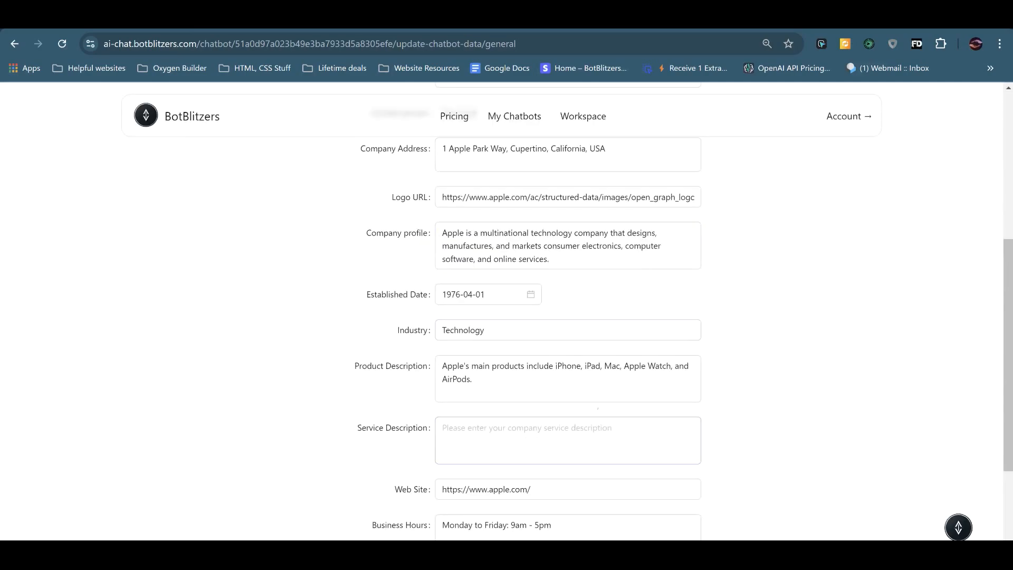
pyautogui.scroll(-3, 568, 317)
pyautogui.scroll(9, 567, 317)
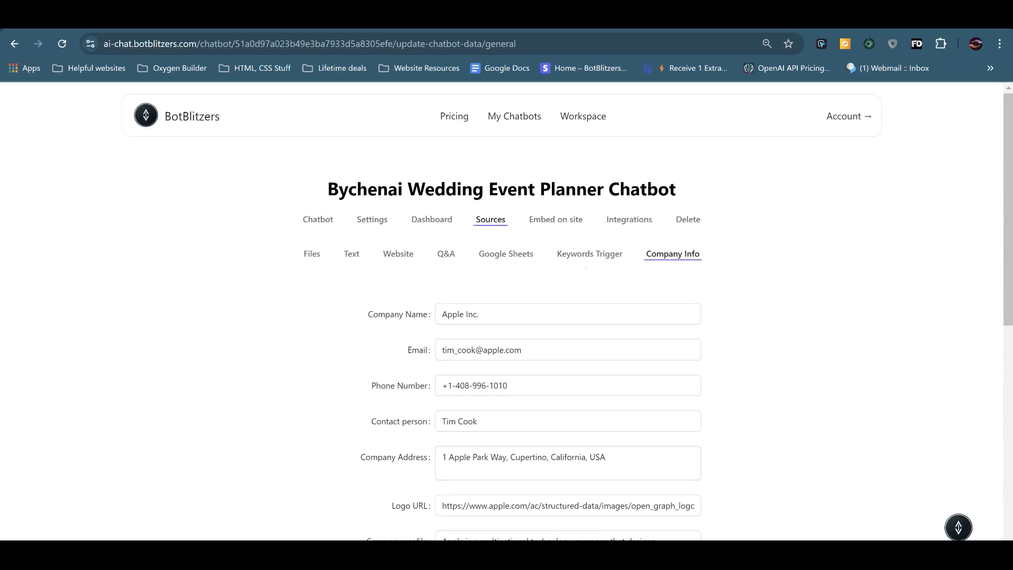
pyautogui.scroll(-3, 966, 522)
pyautogui.click(963, 525)
pyautogui.click(958, 187)
pyautogui.scroll(3, 939, 211)
# - Review the chatbot's integration options for Google, Twilio, Facebook Messenger and WhatsApp
pyautogui.click(638, 220)
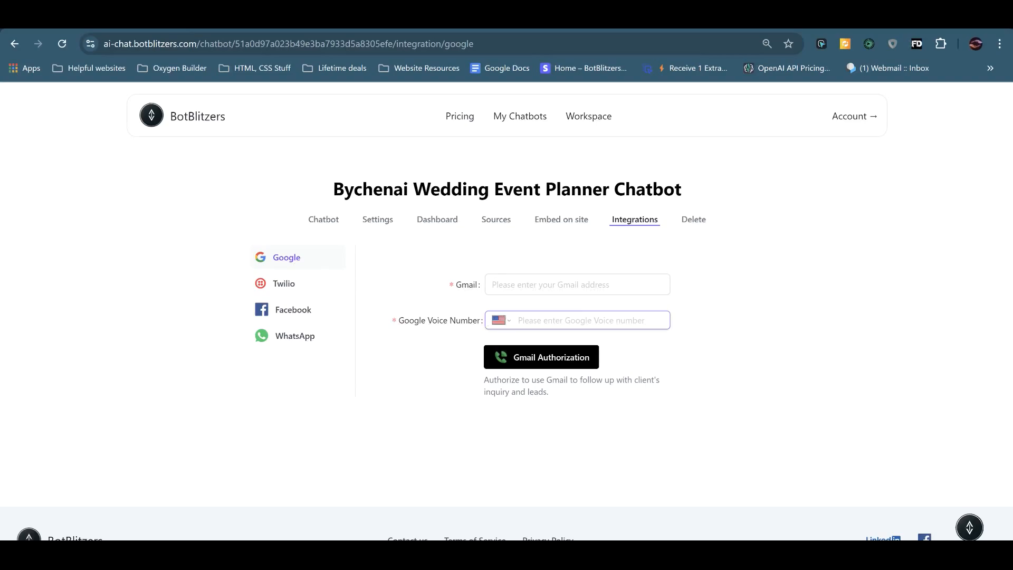
pyautogui.click(305, 287)
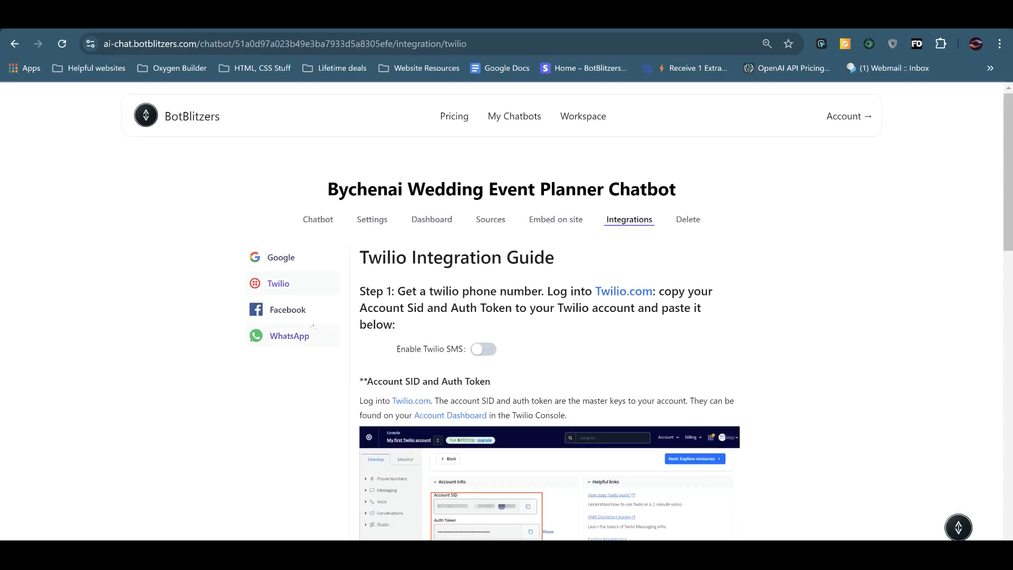
pyautogui.click(309, 315)
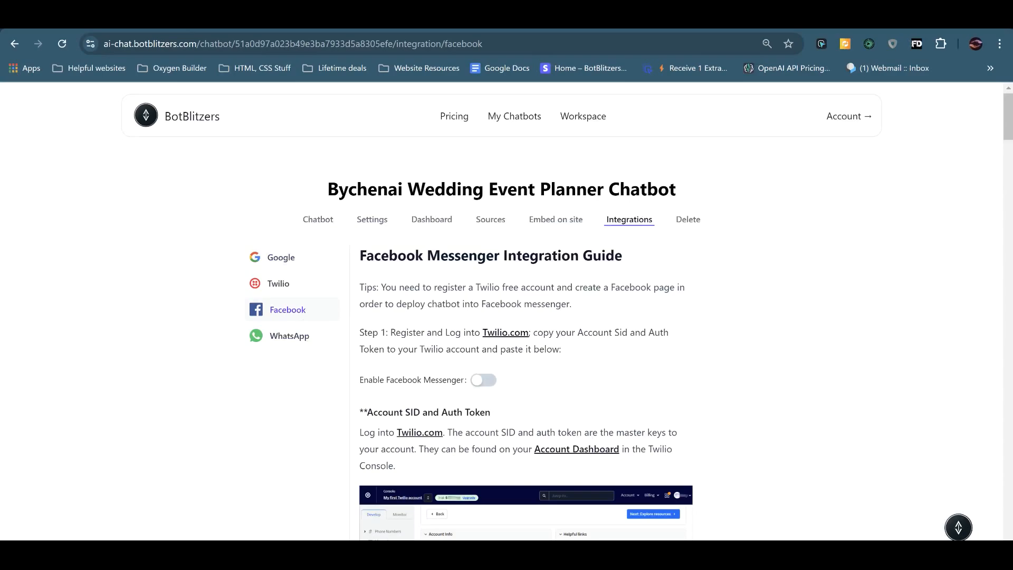
pyautogui.click(289, 343)
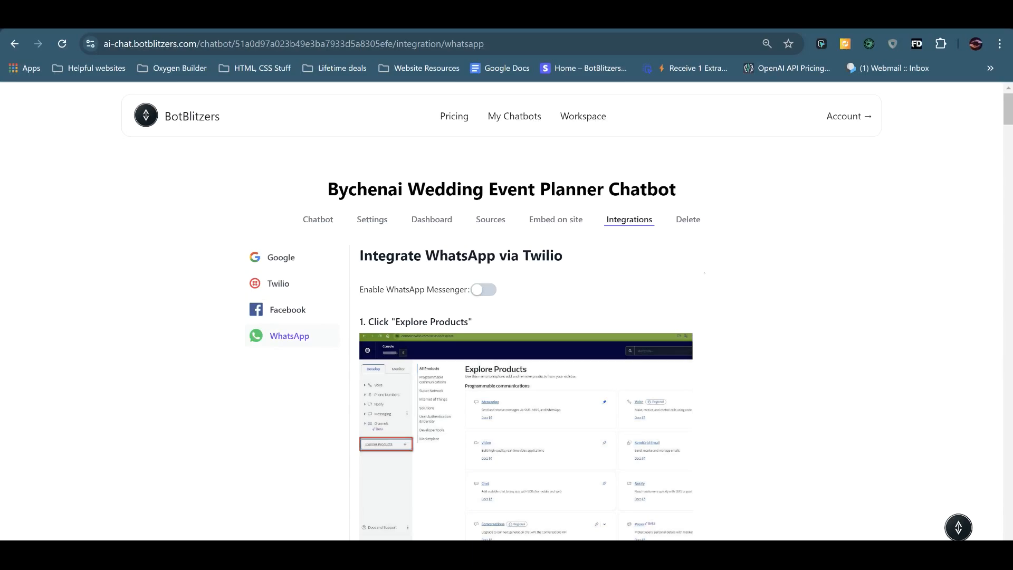
# - Test the chatbot with its suggested questions about events, portfolio page and prices, and check the portfolio link it offers
pyautogui.click(317, 219)
pyautogui.scroll(-3, 501, 317)
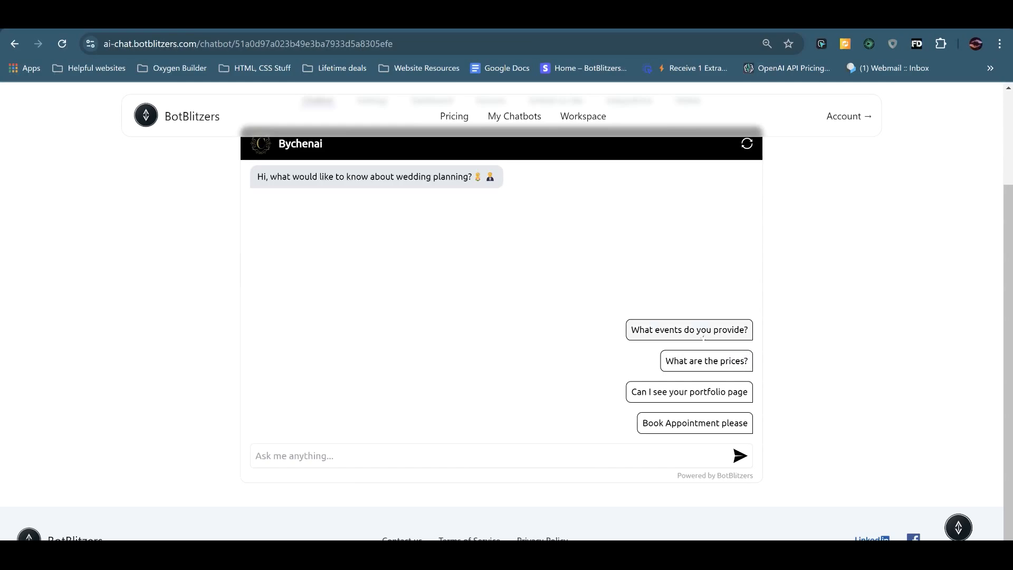
pyautogui.click(715, 332)
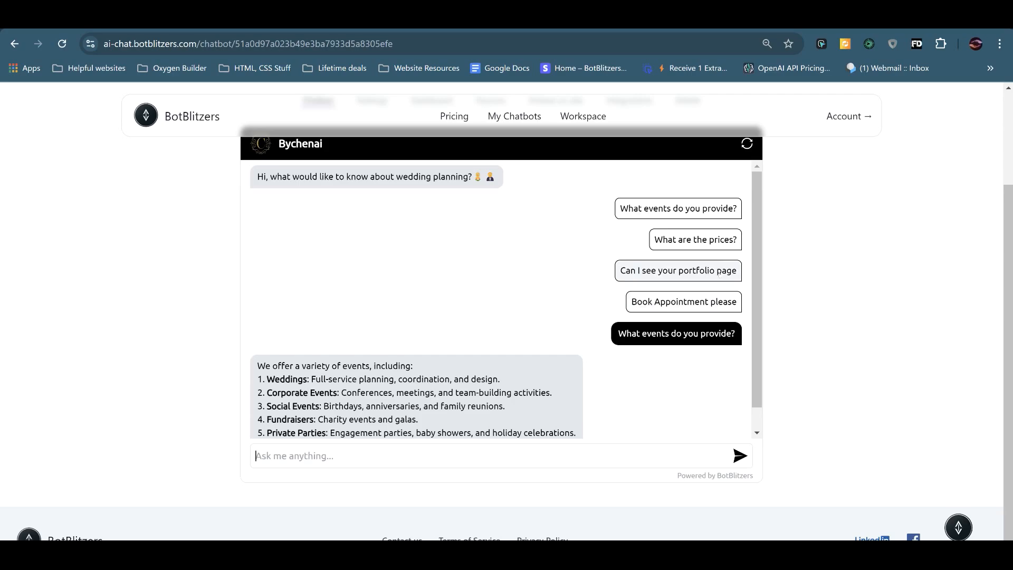
pyautogui.click(703, 274)
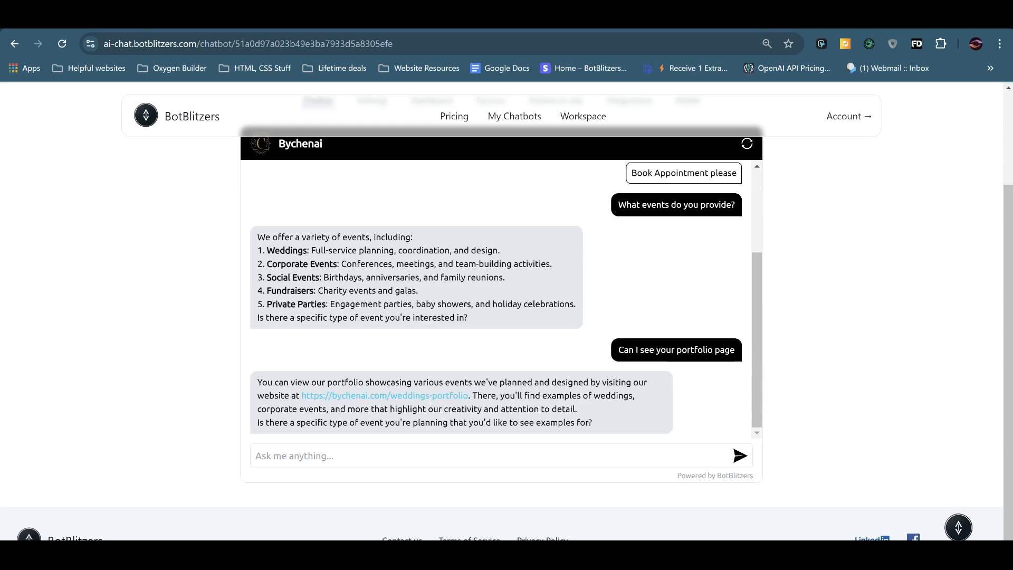
pyautogui.click(436, 396)
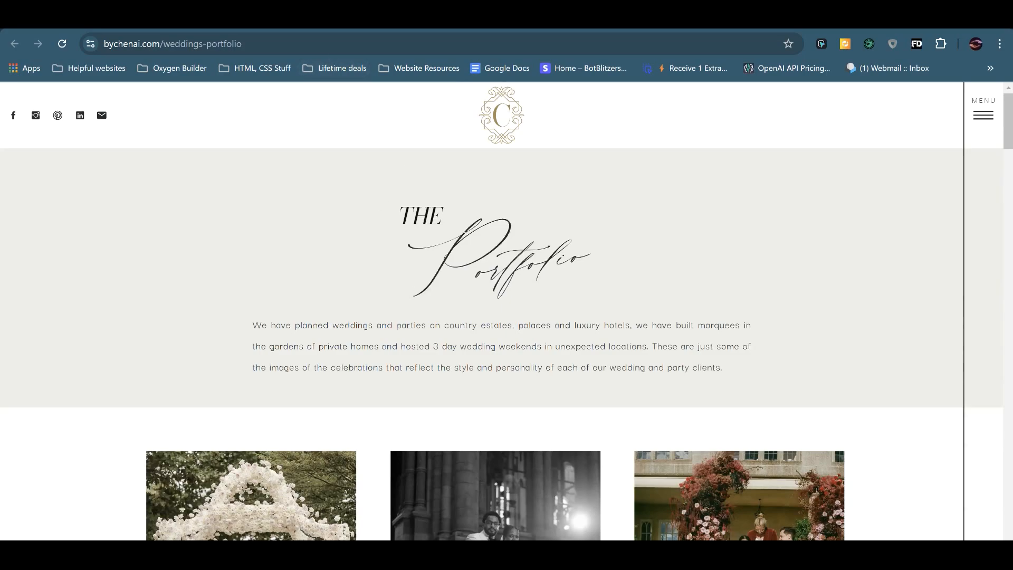
pyautogui.hotkey('alt', 'Left')
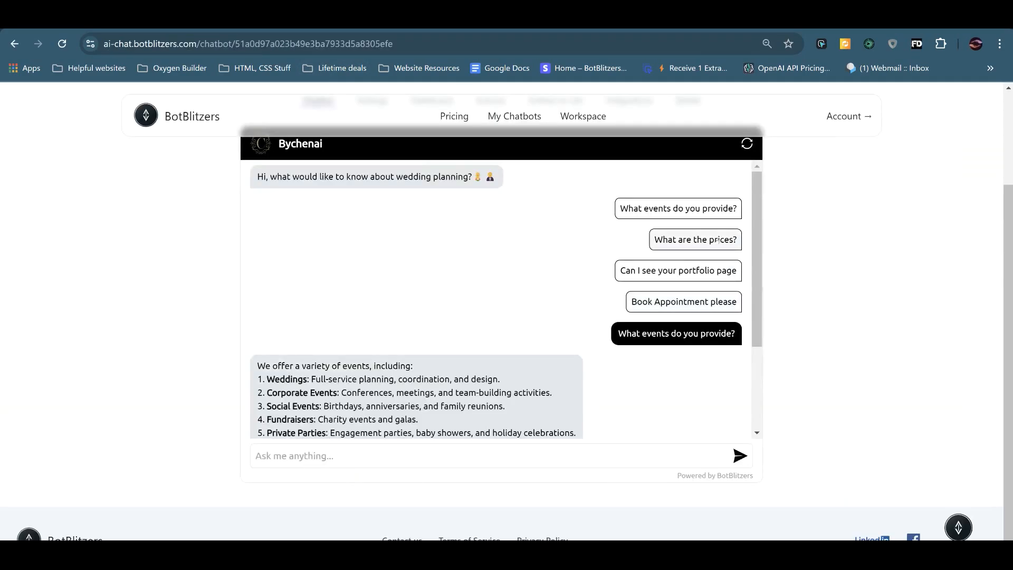
pyautogui.click(717, 240)
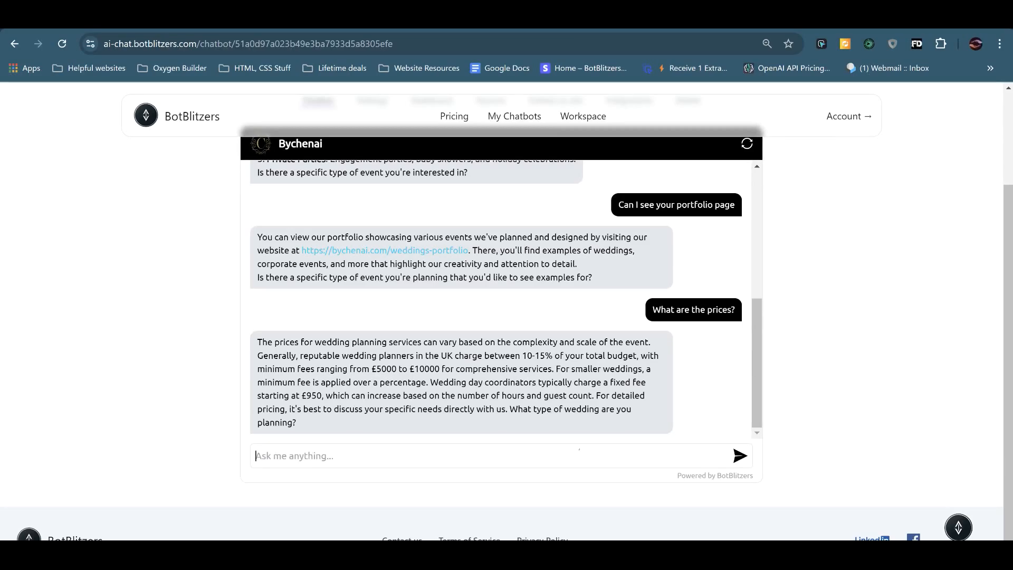
# - Open the AI chatbot demos page on the BotBlitzers website and look through the example chatbots
pyautogui.scroll(3, 864, 320)
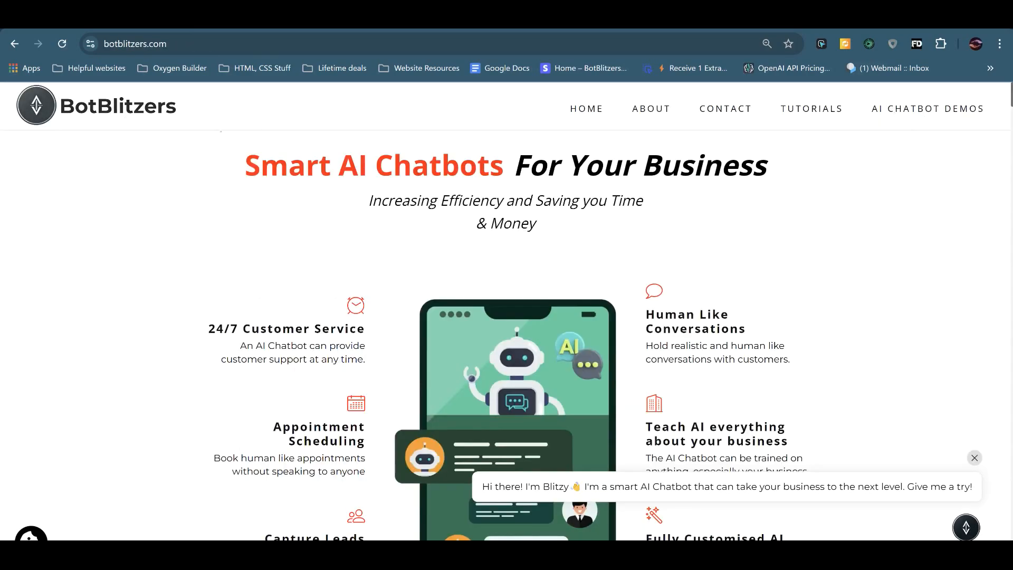
pyautogui.click(935, 109)
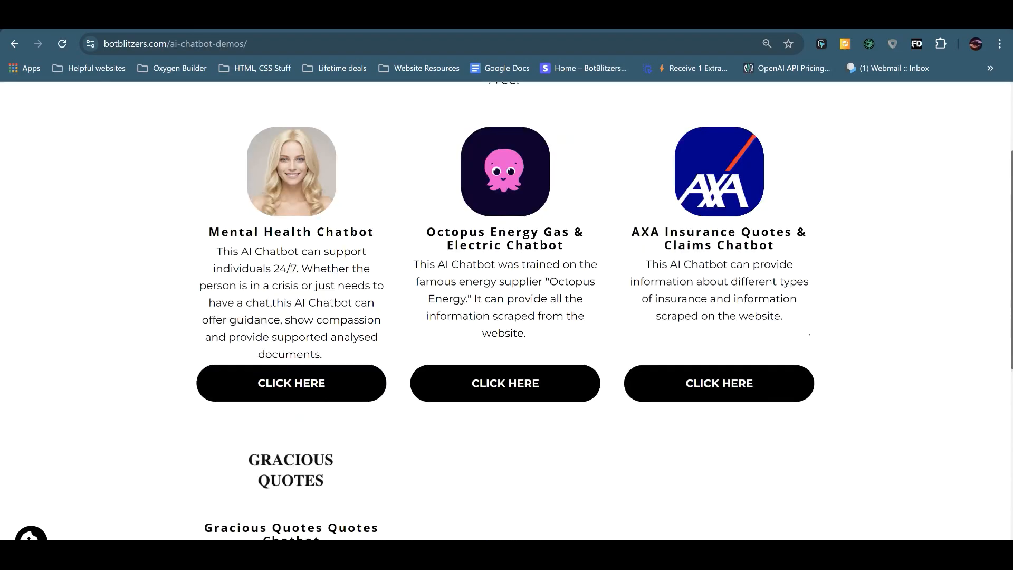
pyautogui.scroll(-3, 505, 317)
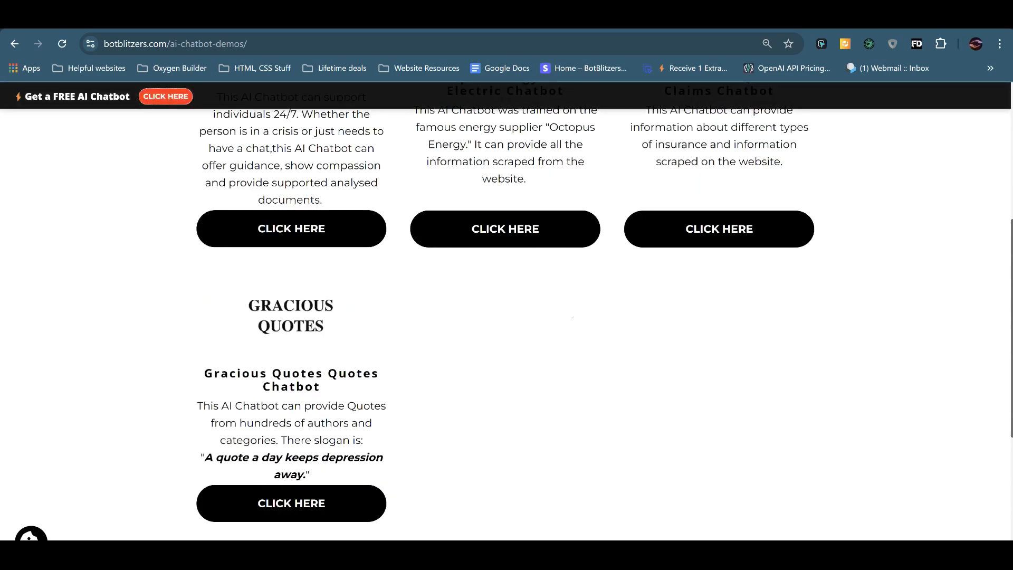